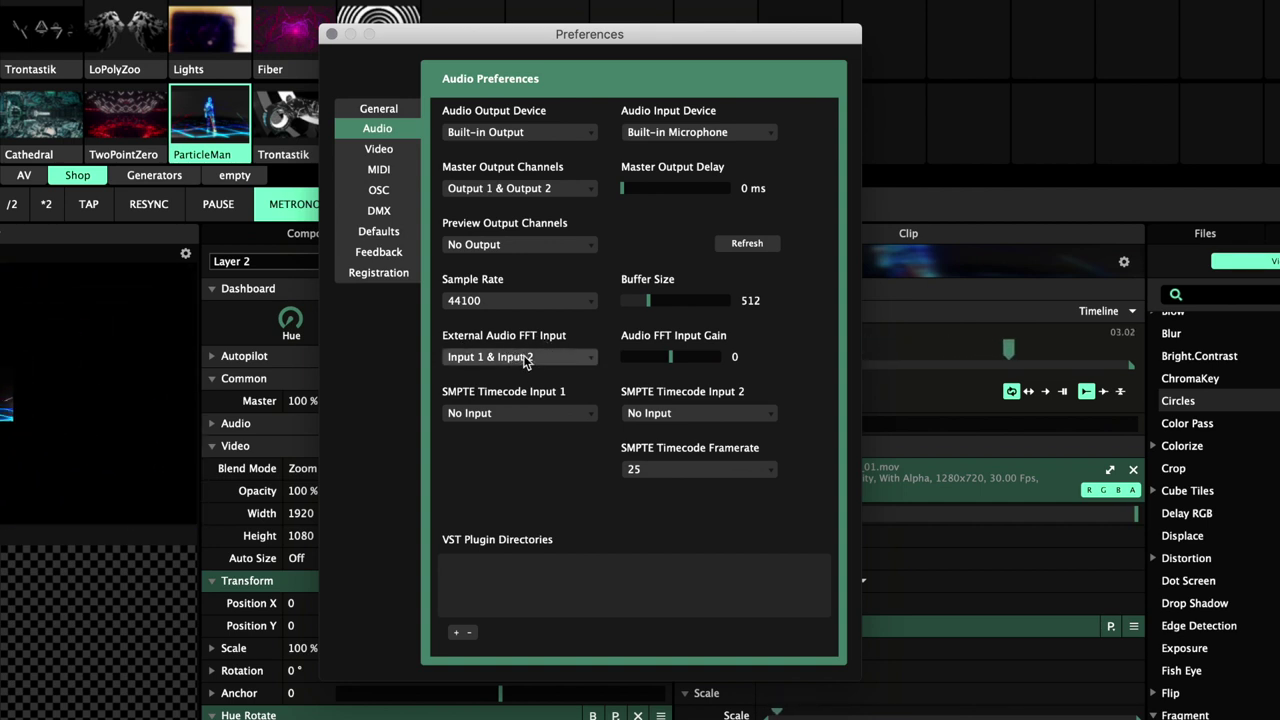
- Set the external audio FFT input to Input 1 & Input 2 in the audio preferences
{"action": "left_click", "coordinate": [525, 360]}
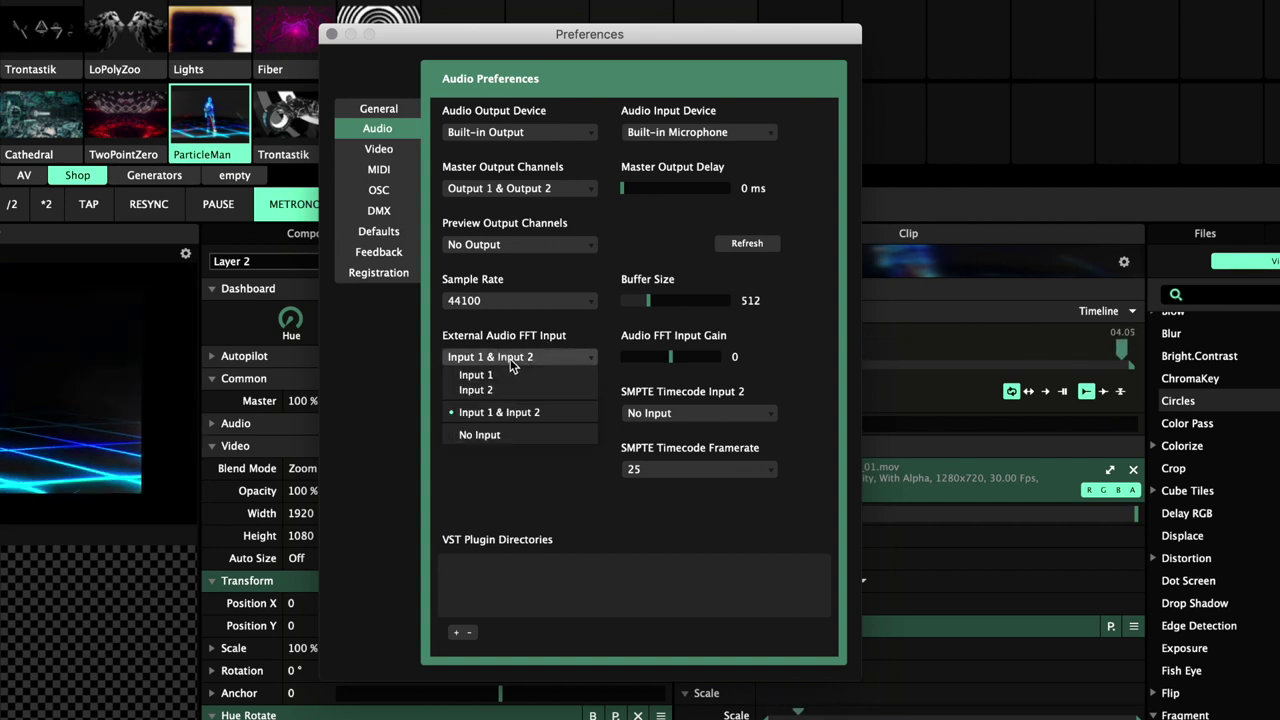
{"action": "left_click", "coordinate": [496, 414]}
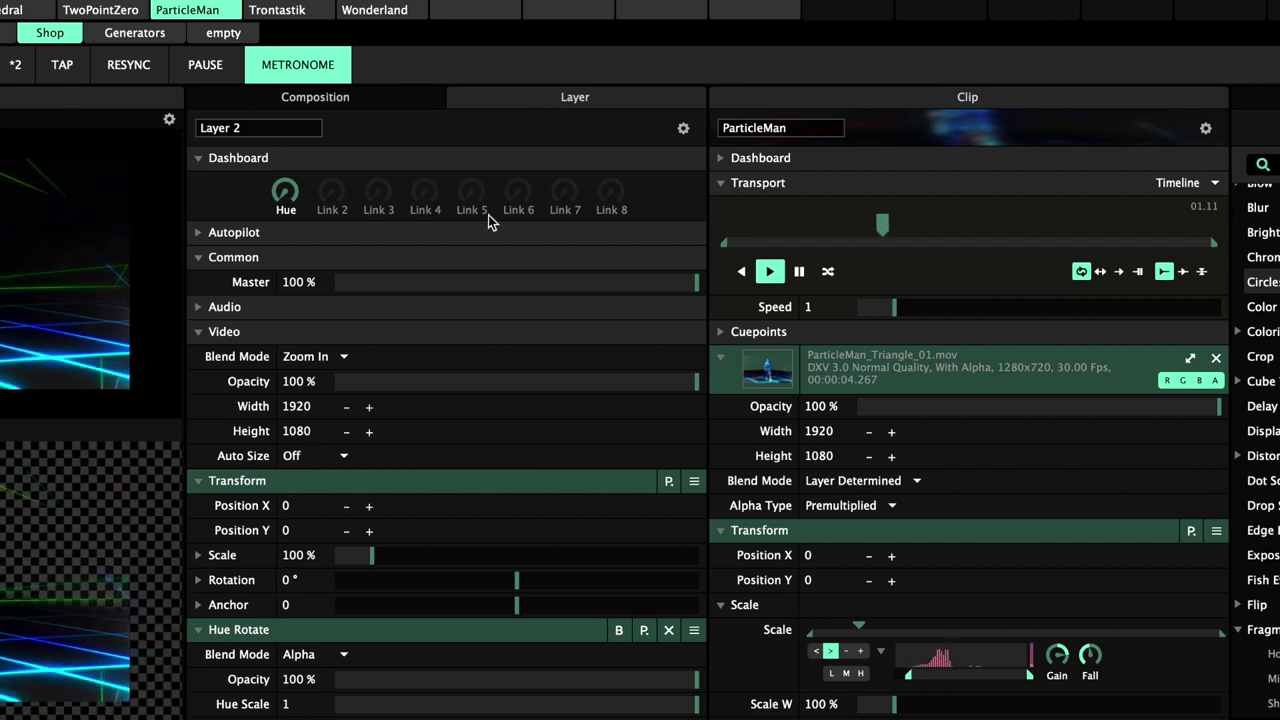
- Collapse the composition's Audio and Video sections and examine the parameters of its Shift RGB effect
{"action": "left_click", "coordinate": [356, 100]}
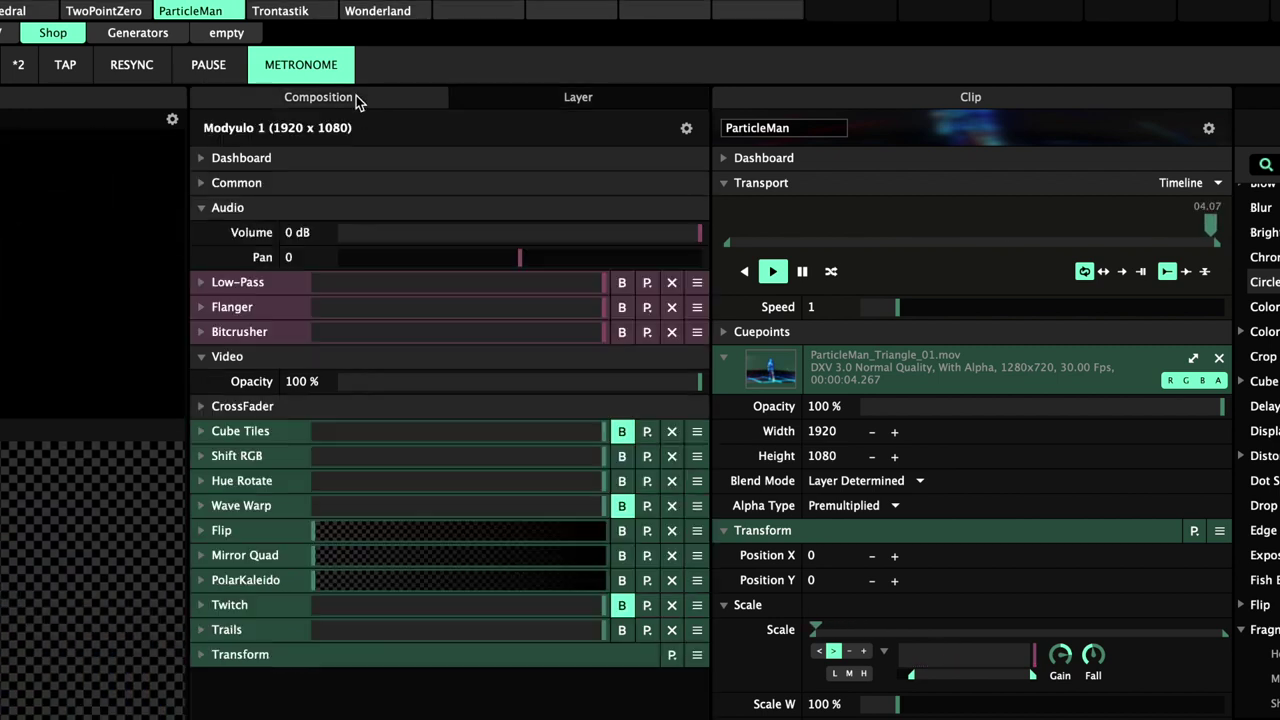
{"action": "left_click", "coordinate": [203, 209]}
{"action": "left_click", "coordinate": [204, 307]}
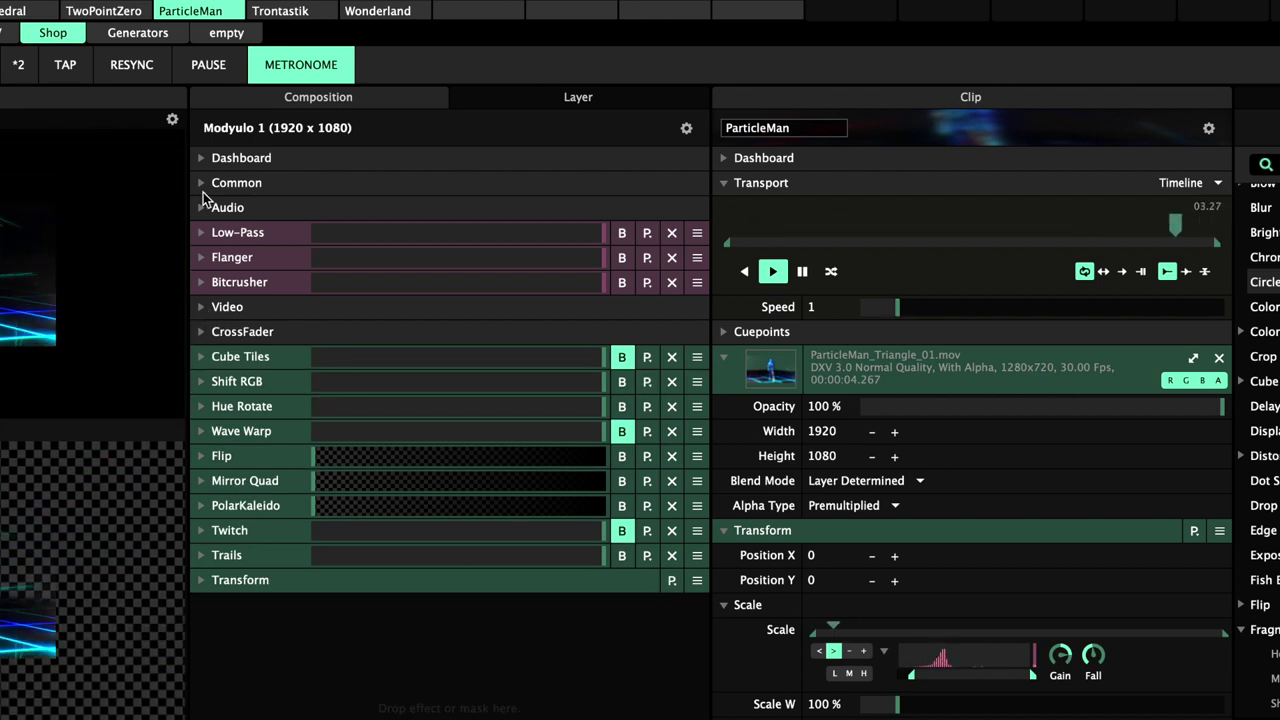
{"action": "left_click", "coordinate": [556, 106]}
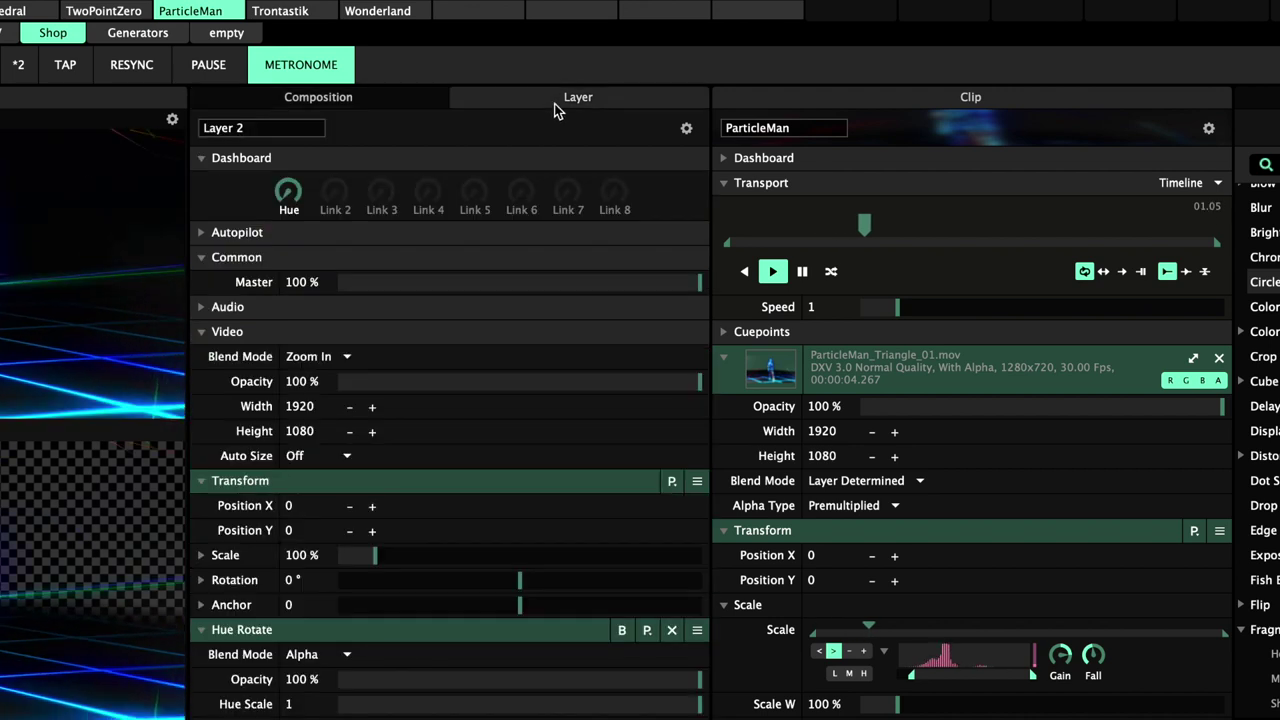
{"action": "left_click", "coordinate": [275, 110]}
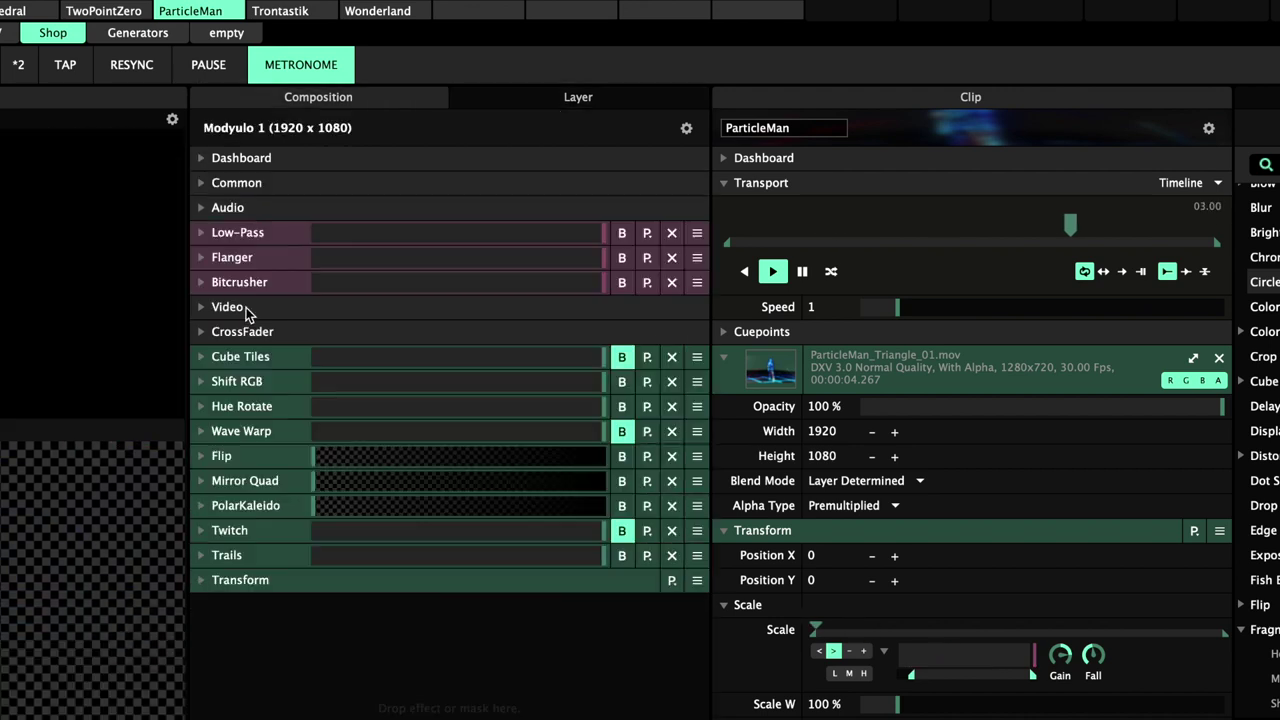
{"action": "left_click", "coordinate": [205, 384]}
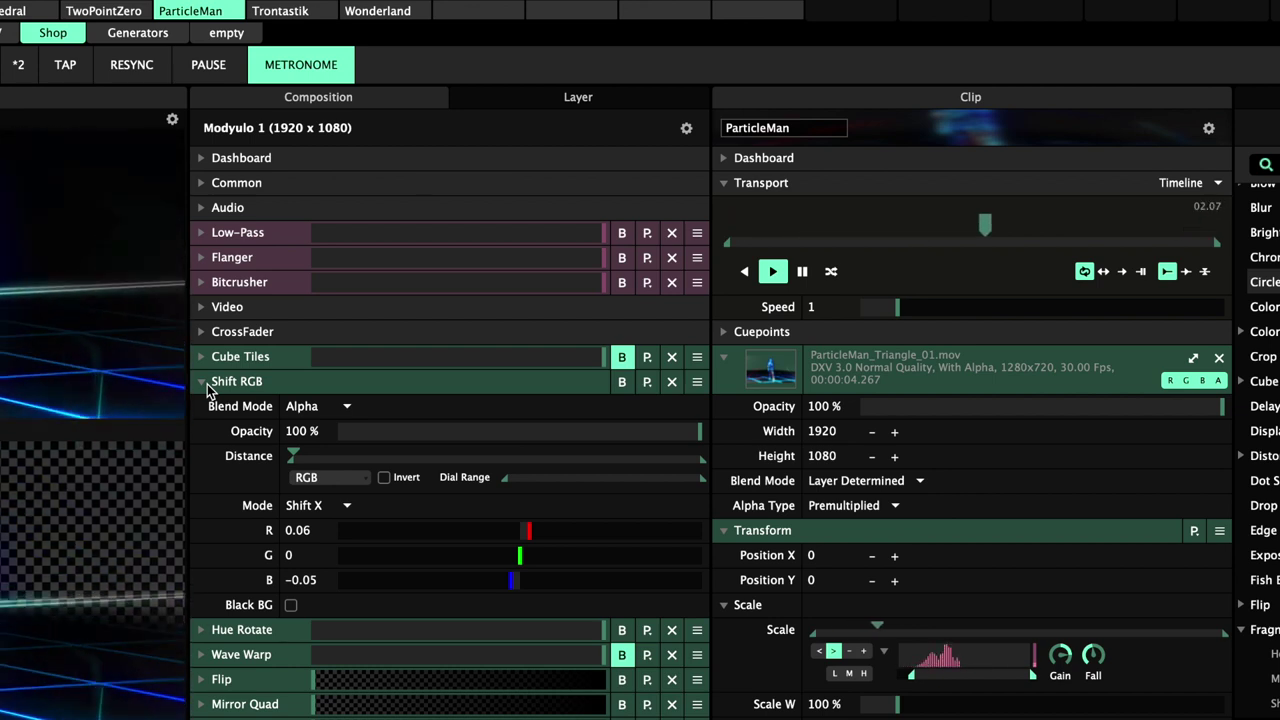
{"action": "left_click", "coordinate": [206, 384]}
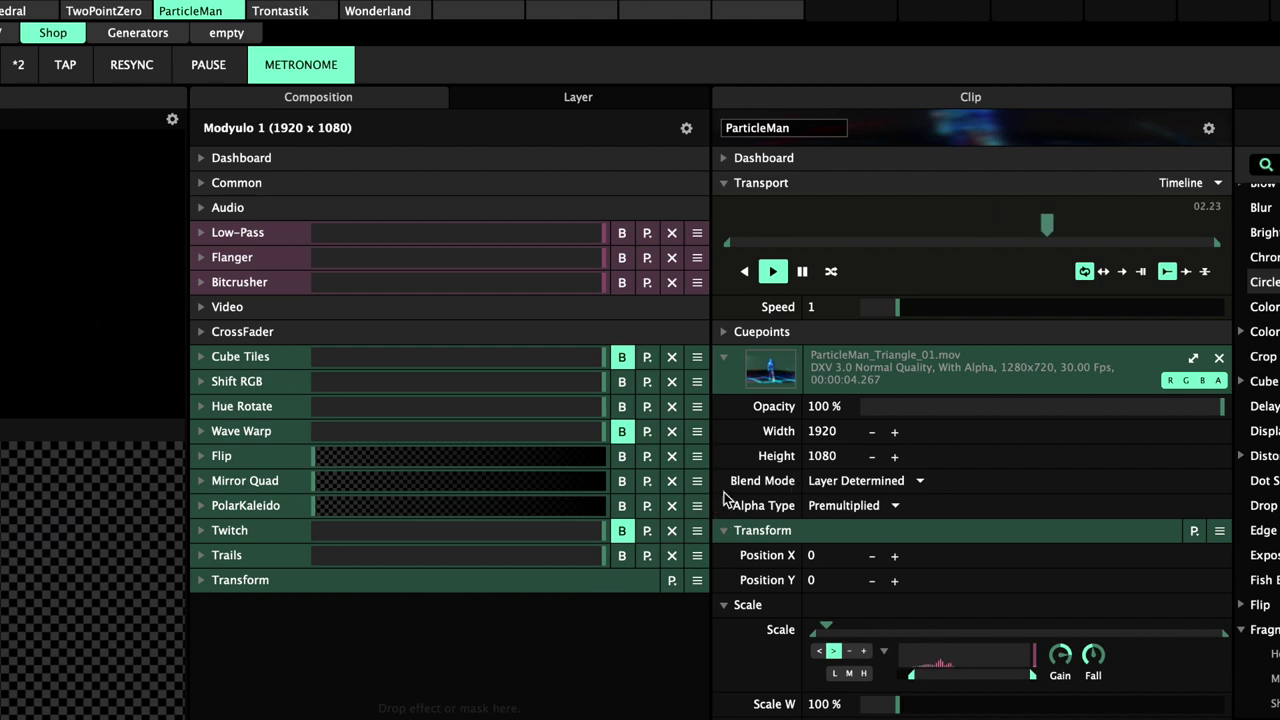
- Review the animation modes offered for the ParticleMan clip's Scale parameter
{"action": "left_click", "coordinate": [724, 632]}
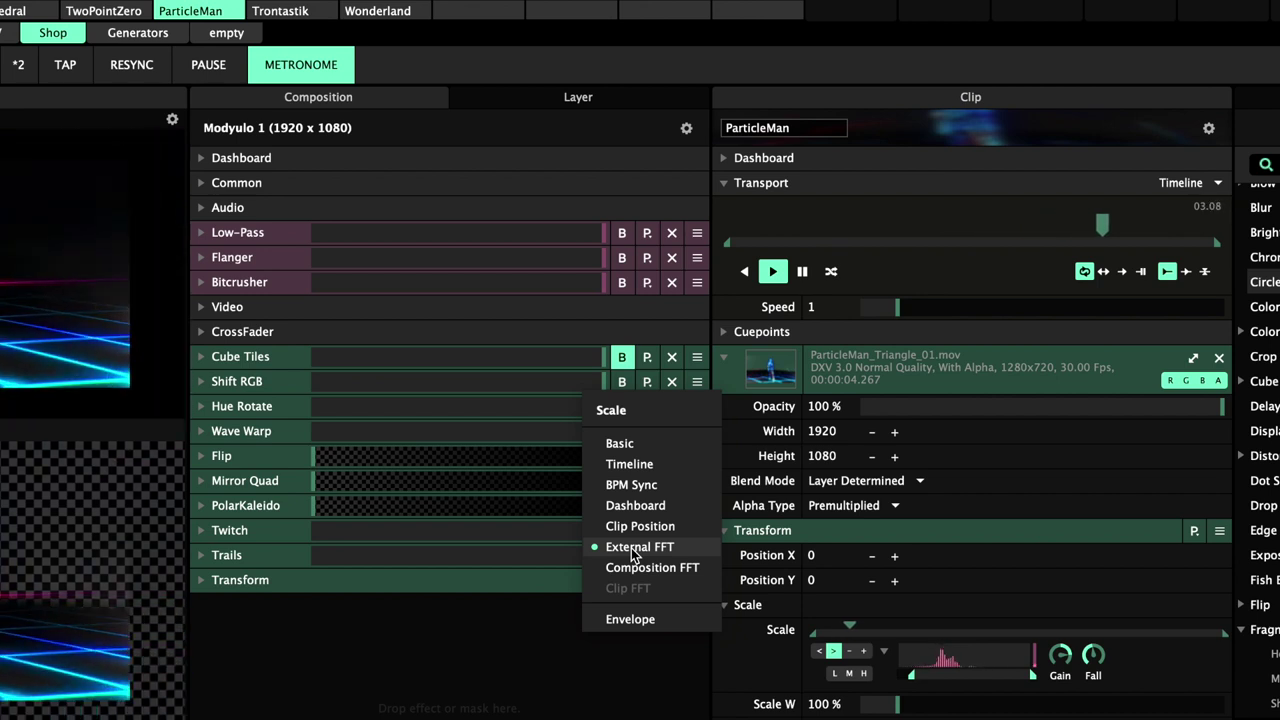
{"action": "left_click", "coordinate": [716, 547]}
{"action": "left_click", "coordinate": [723, 540]}
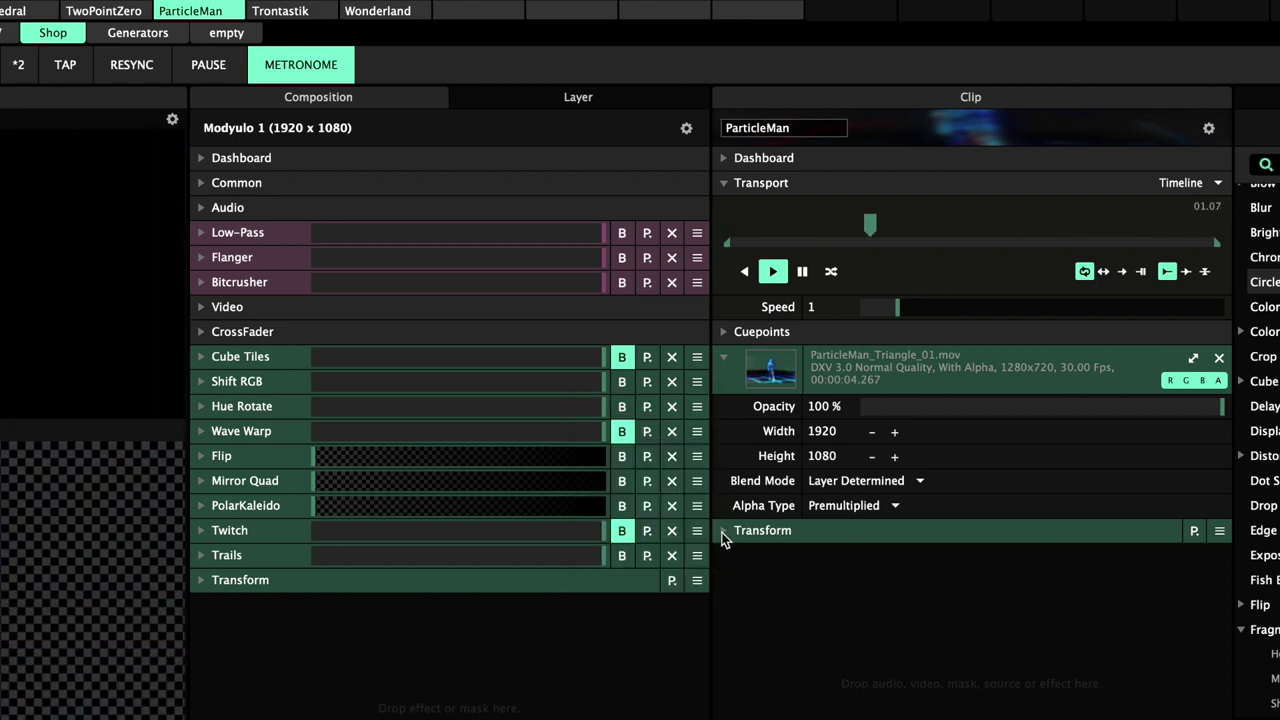
{"action": "left_click", "coordinate": [745, 537]}
- Animate the ParticleMan clip's opacity with External FFT
{"action": "left_click", "coordinate": [733, 405]}
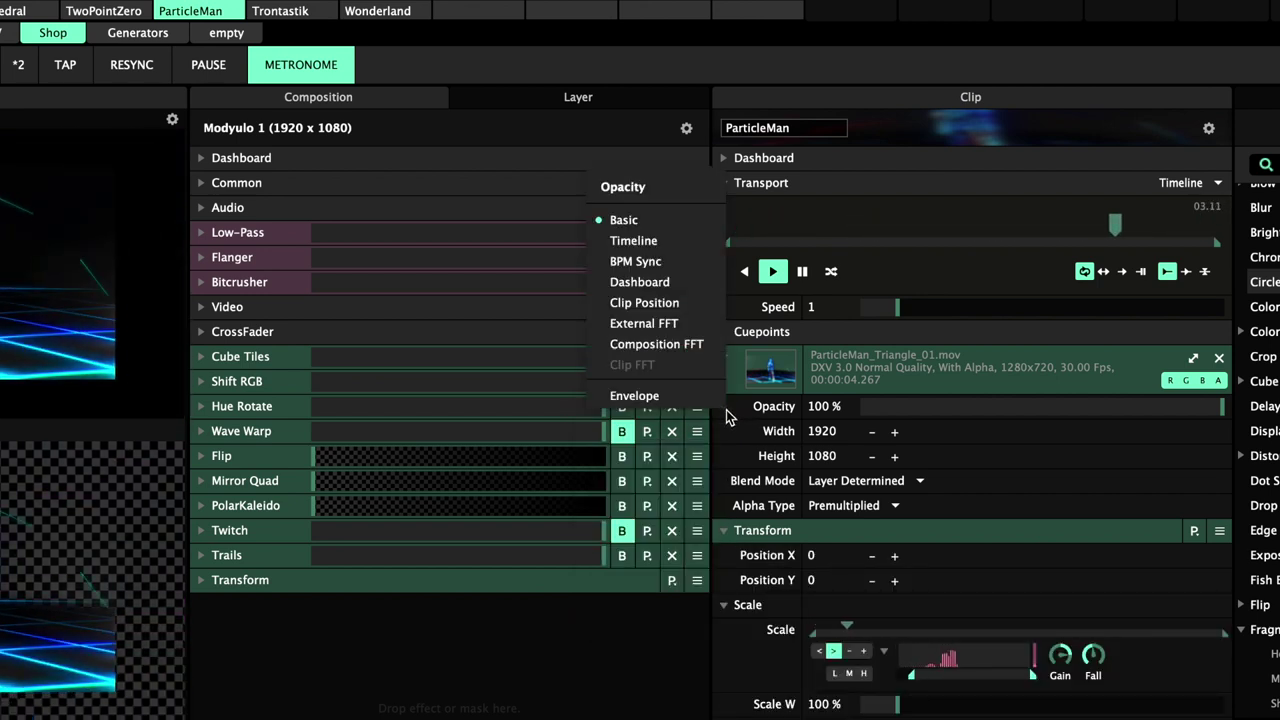
{"action": "left_click", "coordinate": [640, 324]}
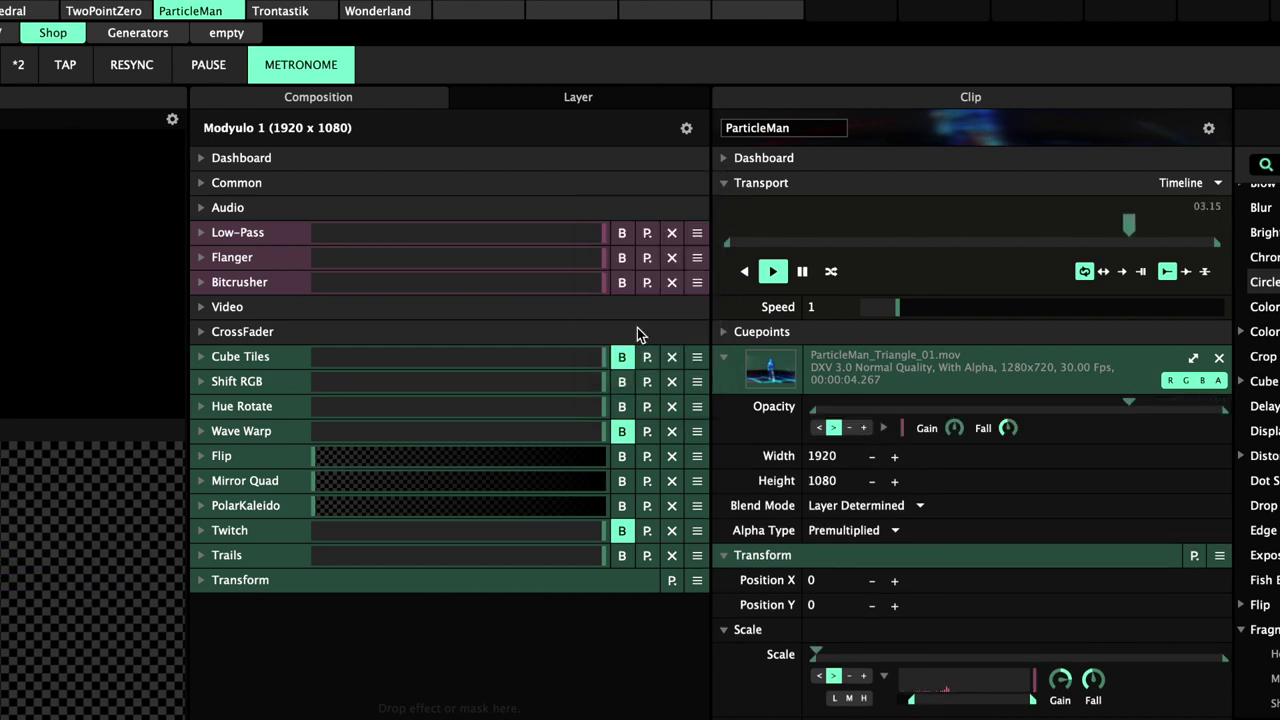
- Switch the ParticleMan clip's Scale parameter to Basic and set it to about 293.20 %
{"action": "left_click", "coordinate": [726, 630]}
{"action": "left_click", "coordinate": [726, 630]}
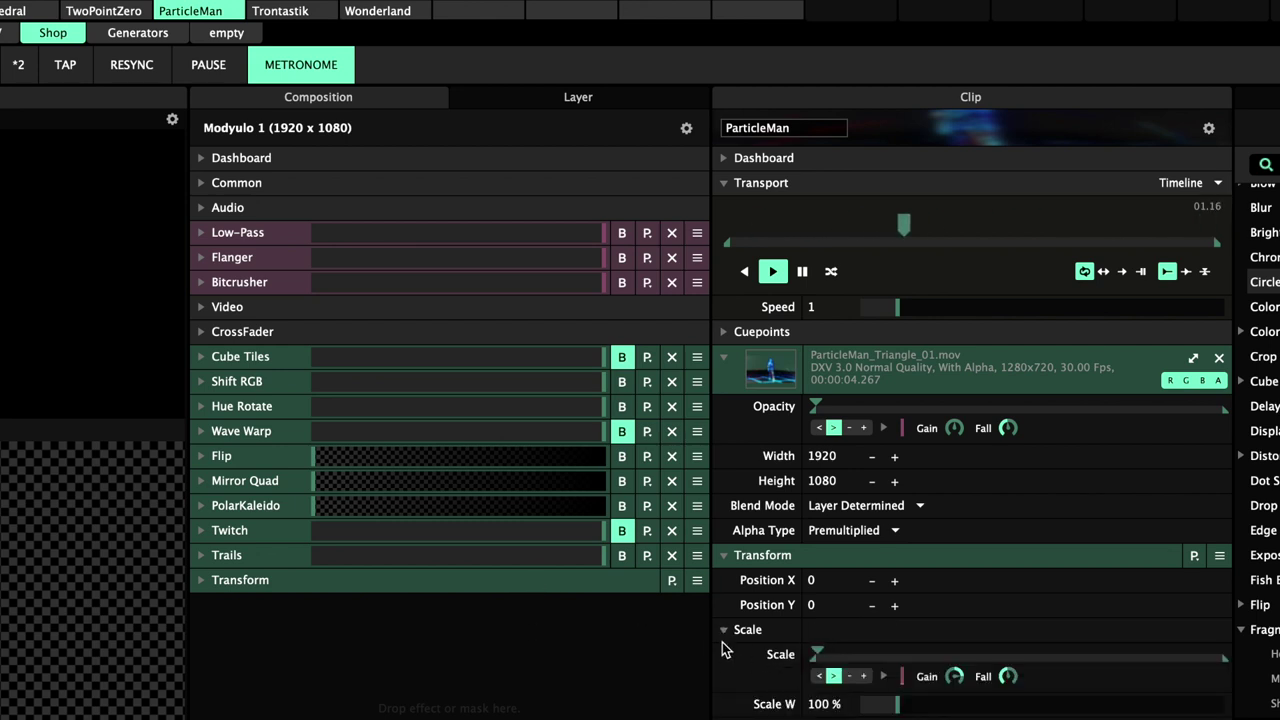
{"action": "left_click", "coordinate": [723, 657]}
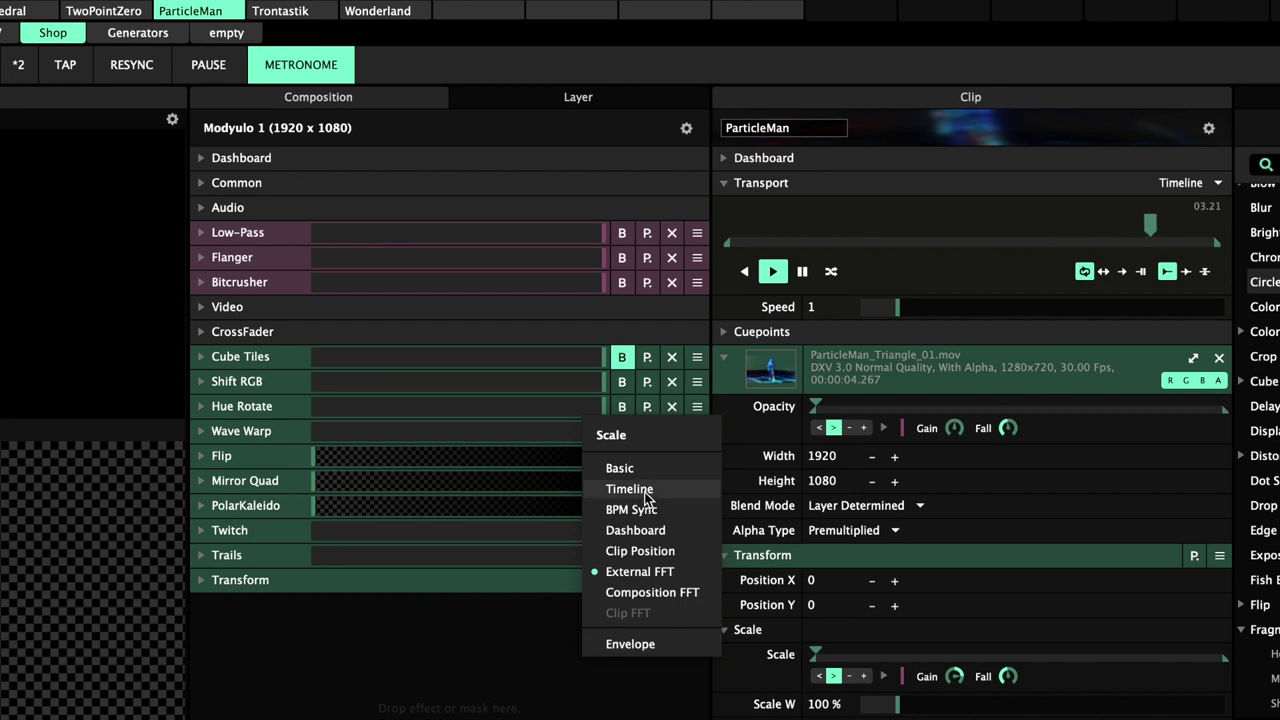
{"action": "left_click", "coordinate": [643, 472]}
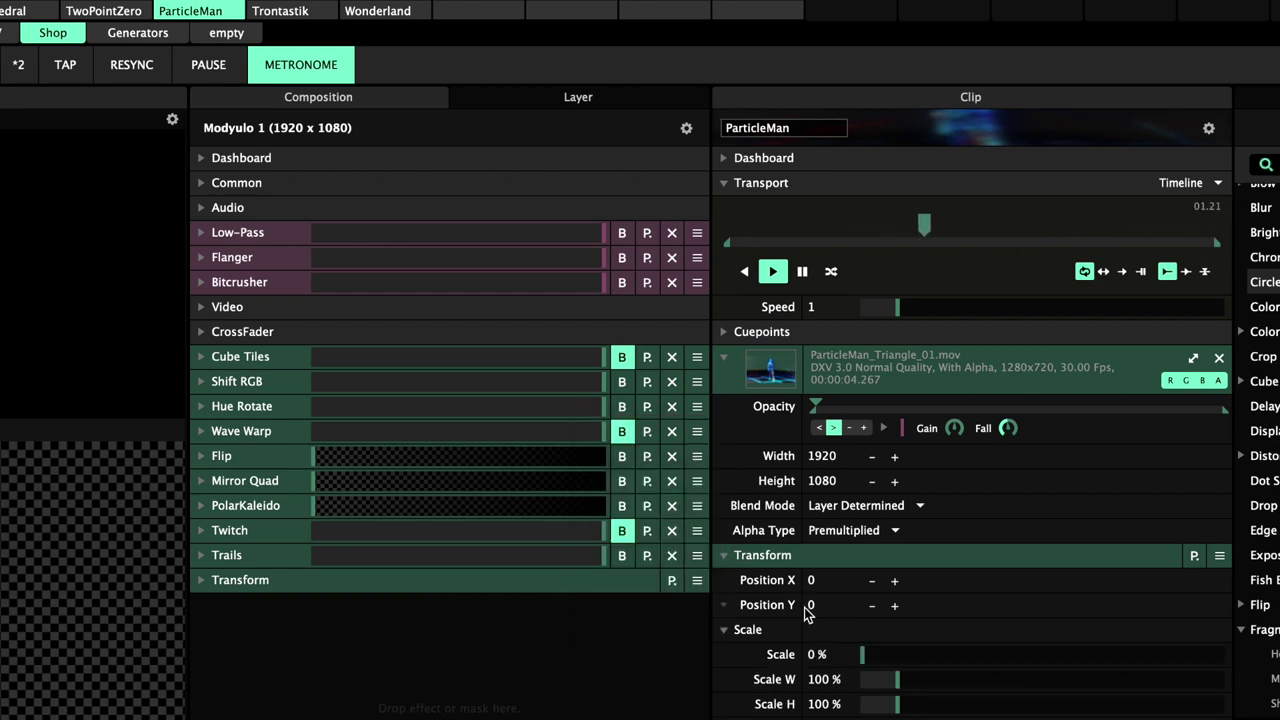
{"action": "left_click_drag", "start_coordinate": [863, 652], "coordinate": [967, 656]}
- Animate the ParticleMan clip's Scale parameter with Timeline
{"action": "left_click", "coordinate": [723, 631]}
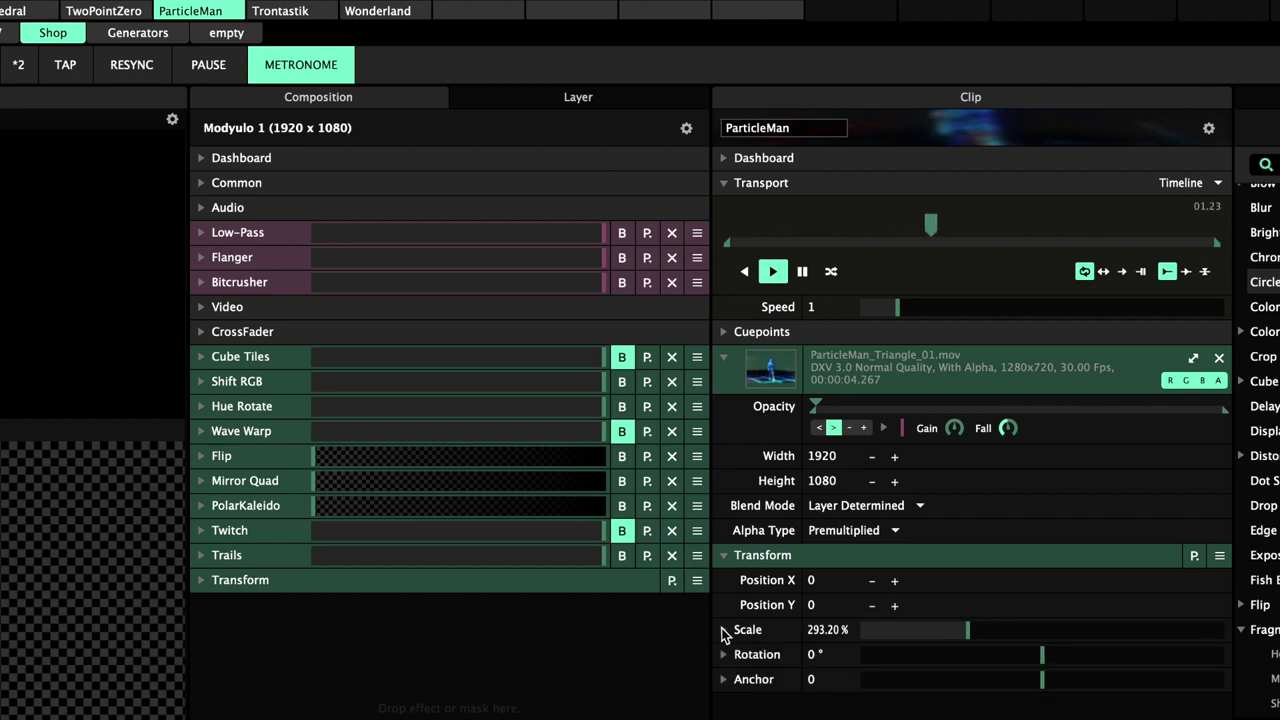
{"action": "left_click", "coordinate": [724, 631]}
{"action": "left_click", "coordinate": [723, 655]}
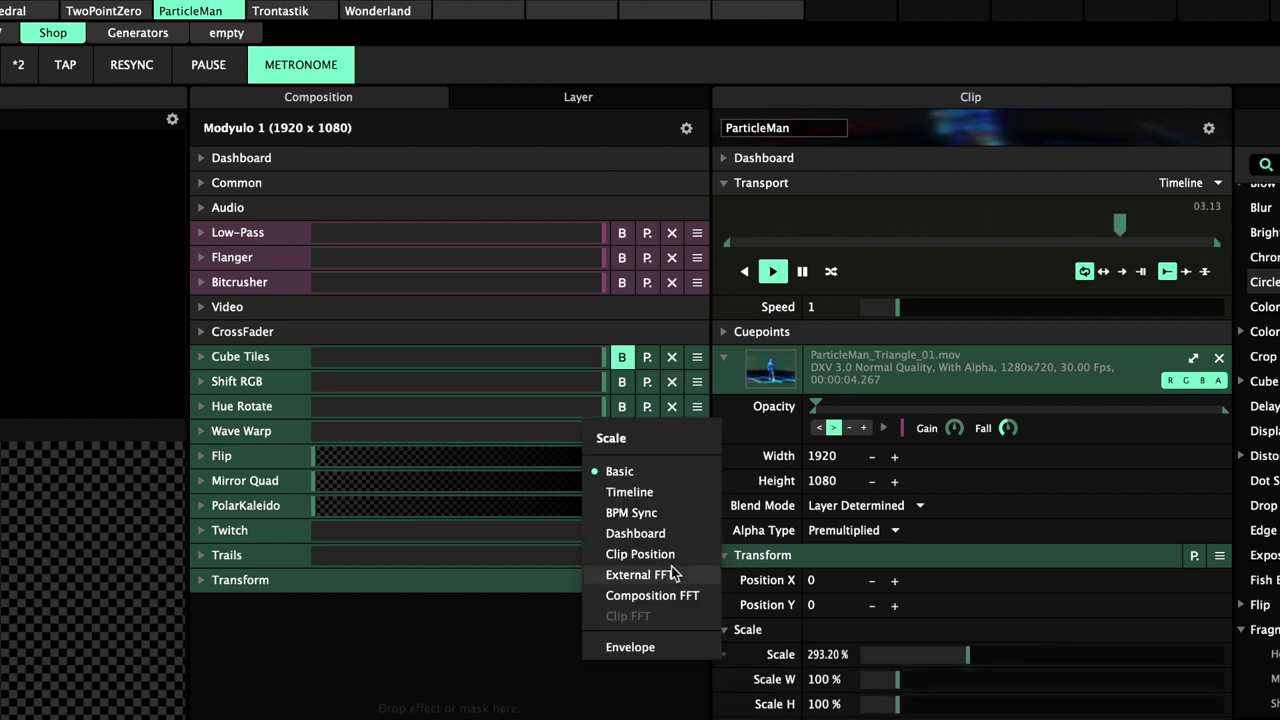
{"action": "left_click", "coordinate": [630, 492]}
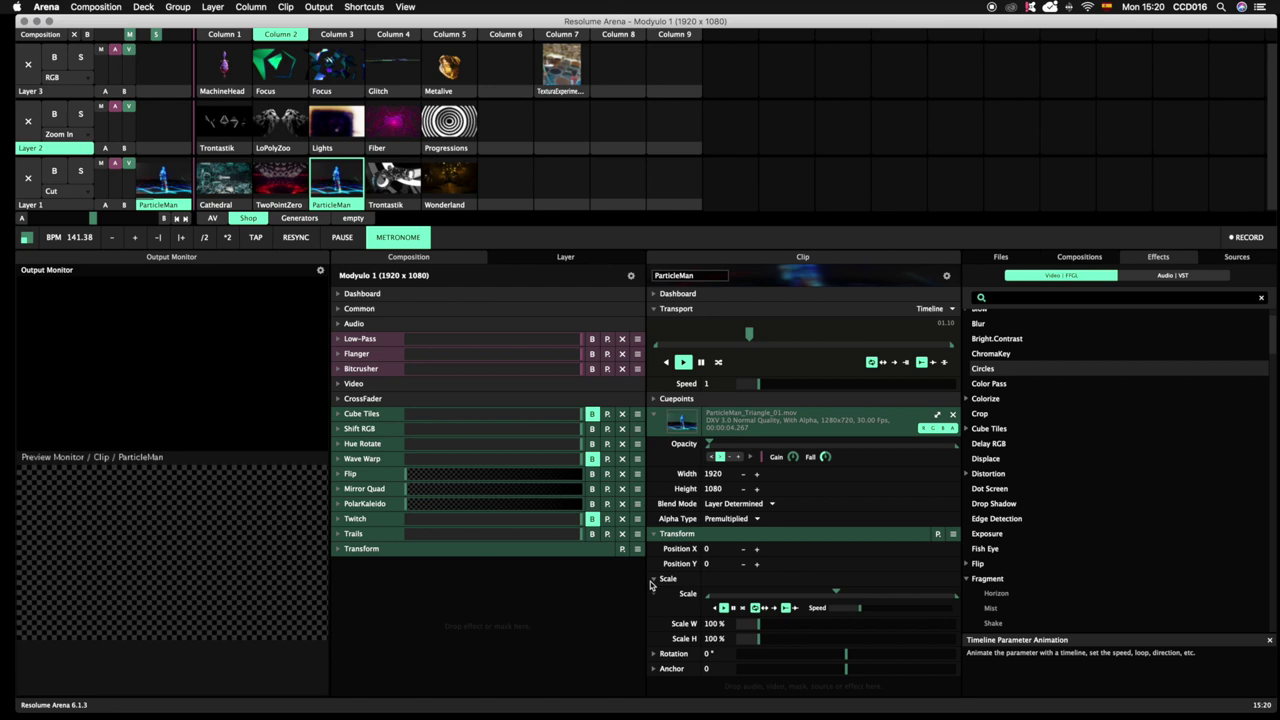
- Trigger the TwoPointZero clip in Layer 1 and animate its opacity with External FFT
{"action": "left_click", "coordinate": [274, 177]}
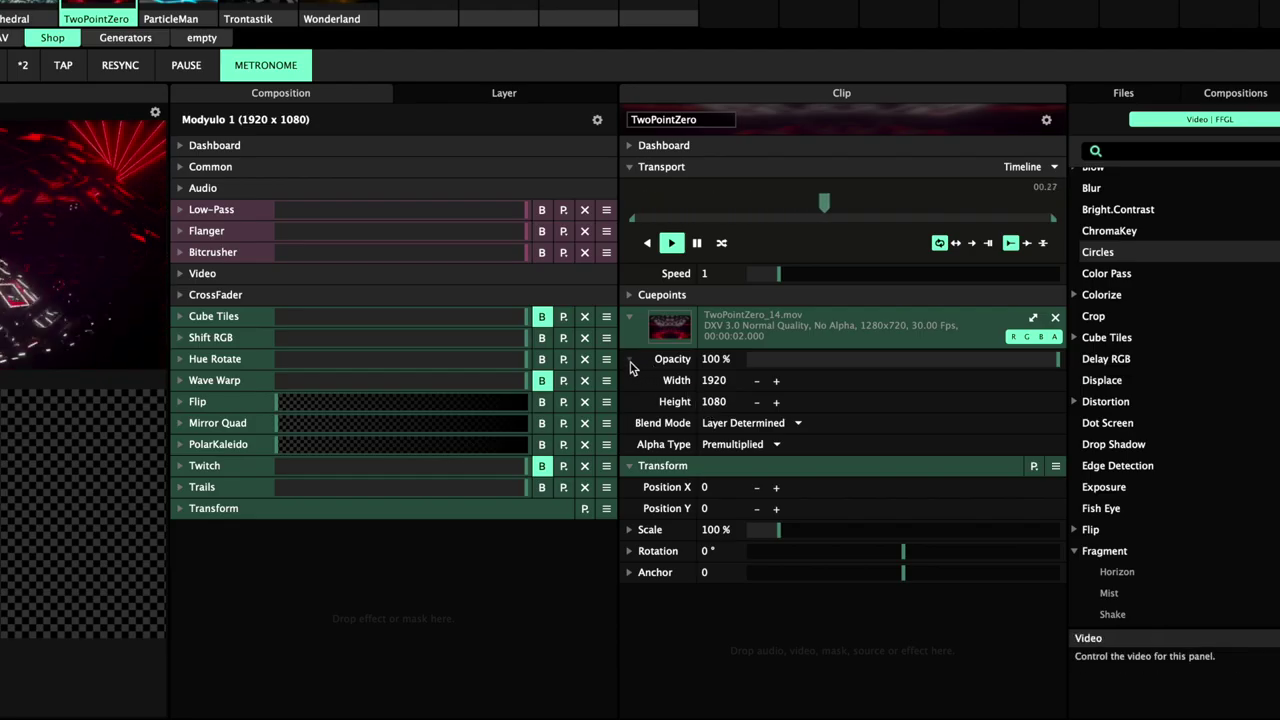
{"action": "left_click", "coordinate": [630, 362]}
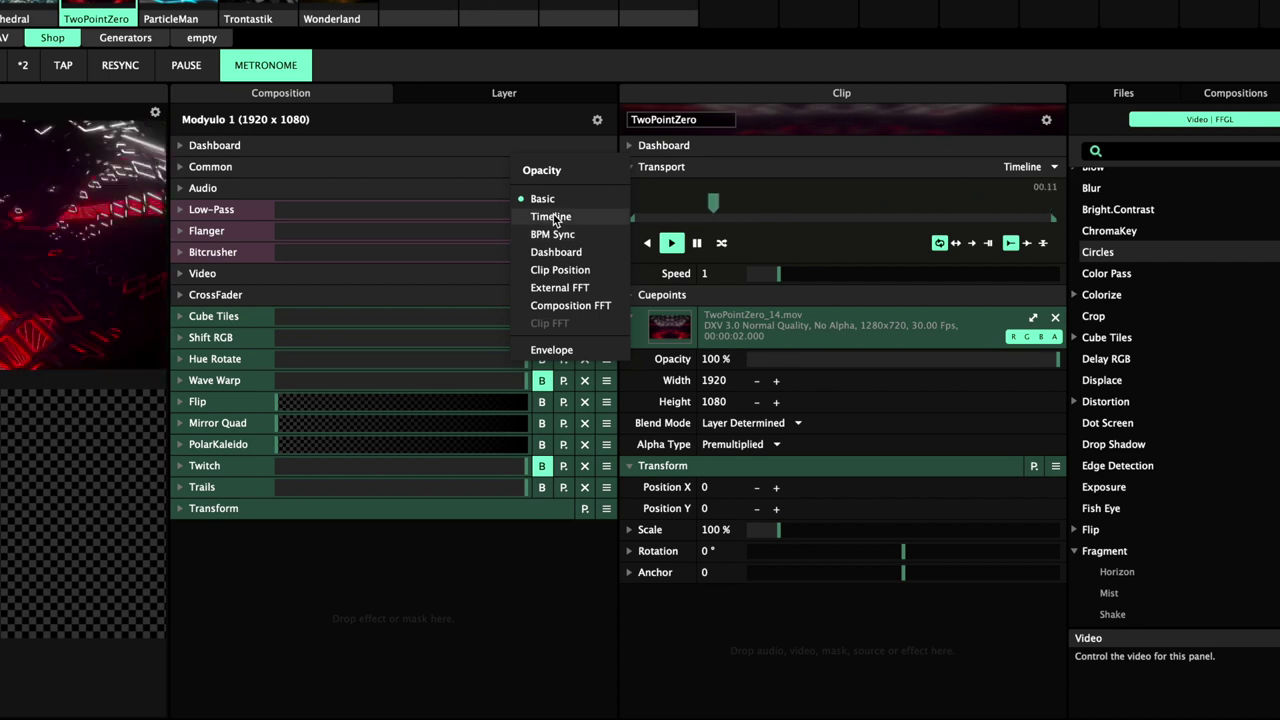
{"action": "left_click", "coordinate": [563, 288]}
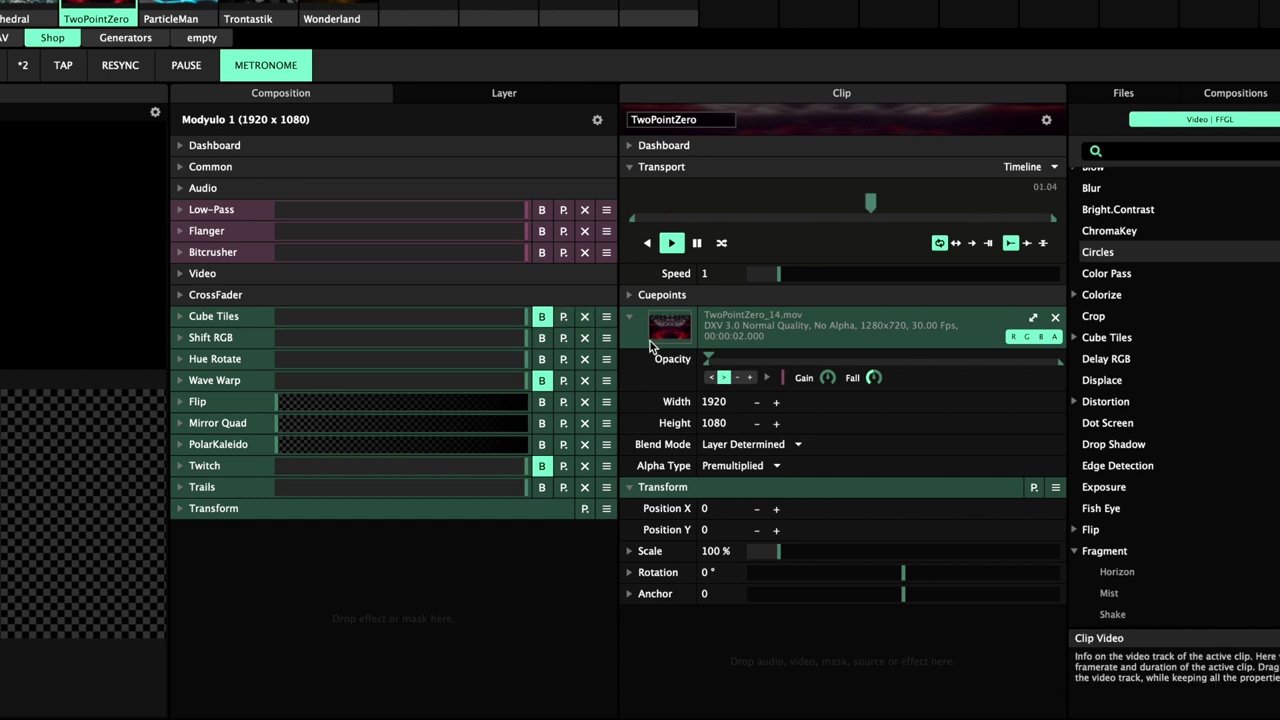
- Expand the FFT settings of the TwoPointZero clip's opacity and limit them to the mid frequency range
{"action": "left_click", "coordinate": [769, 378]}
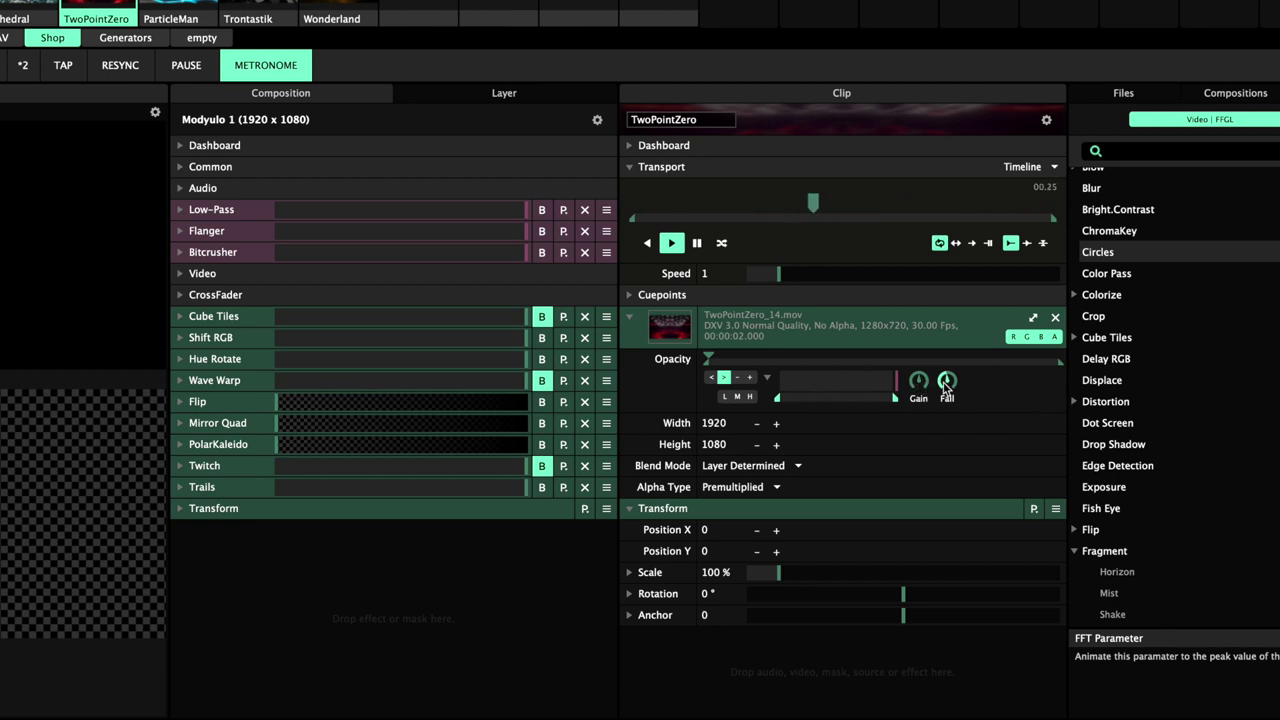
{"action": "left_click", "coordinate": [727, 396]}
{"action": "left_click", "coordinate": [738, 397]}
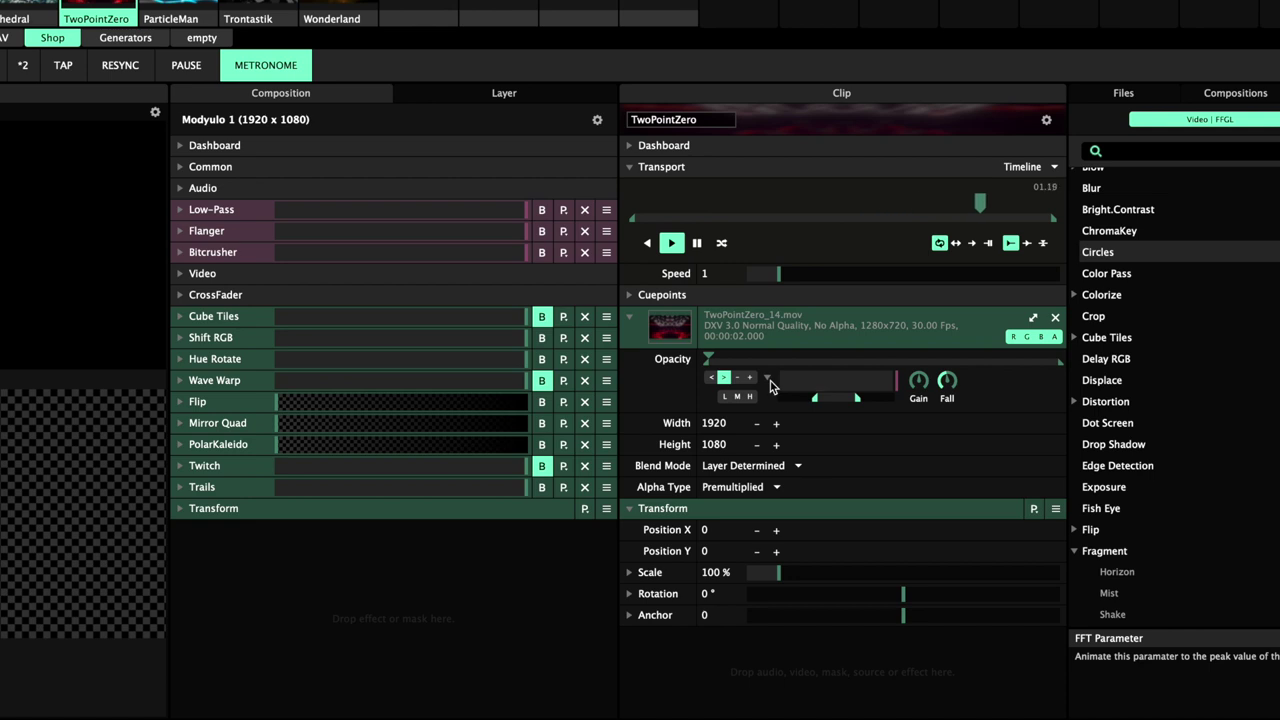
- Switch to System Preferences, set the internal microphone's input volume to 85%, and return to Resolume Arena
{"action": "key", "text": "super+Tab"}
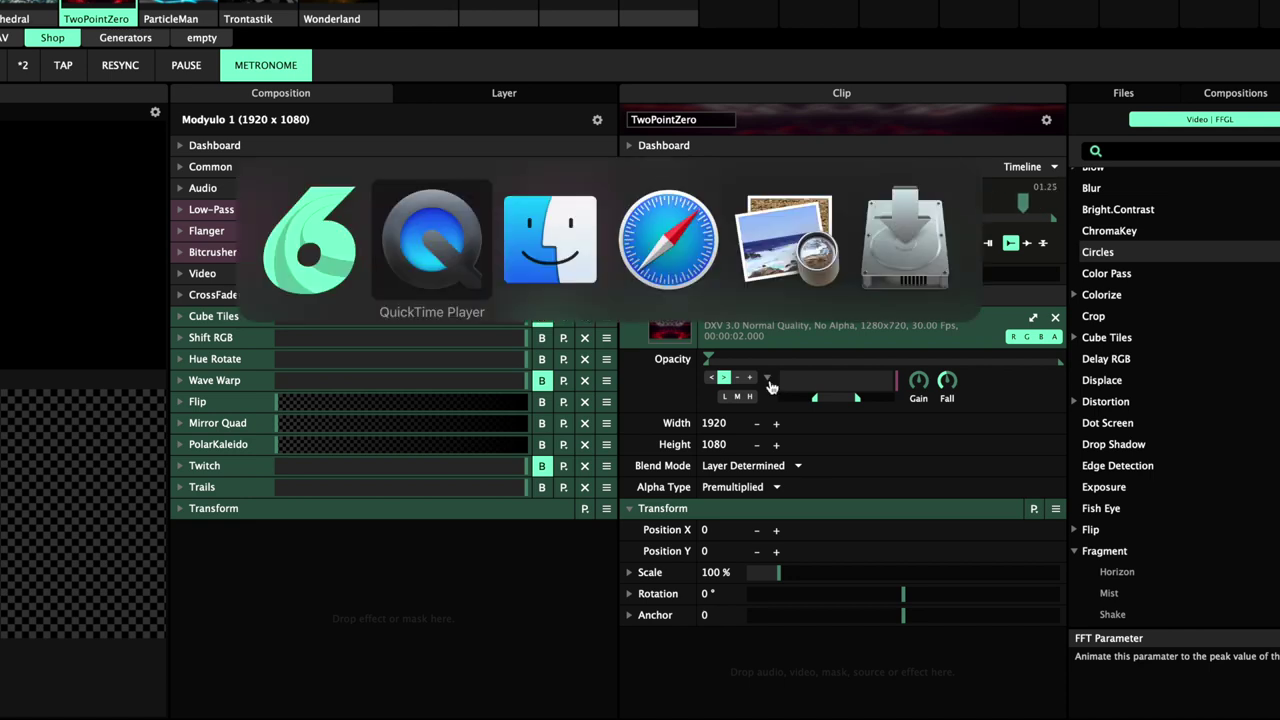
{"action": "key", "text": "super+Tab"}
{"action": "key", "text": "super+Tab"}
{"action": "key", "text": "super+Tab"}
{"action": "key", "text": "super+Tab"}
{"action": "key", "text": "super+Tab"}
{"action": "key", "text": "super+Tab"}
{"action": "key", "text": "super+Tab"}
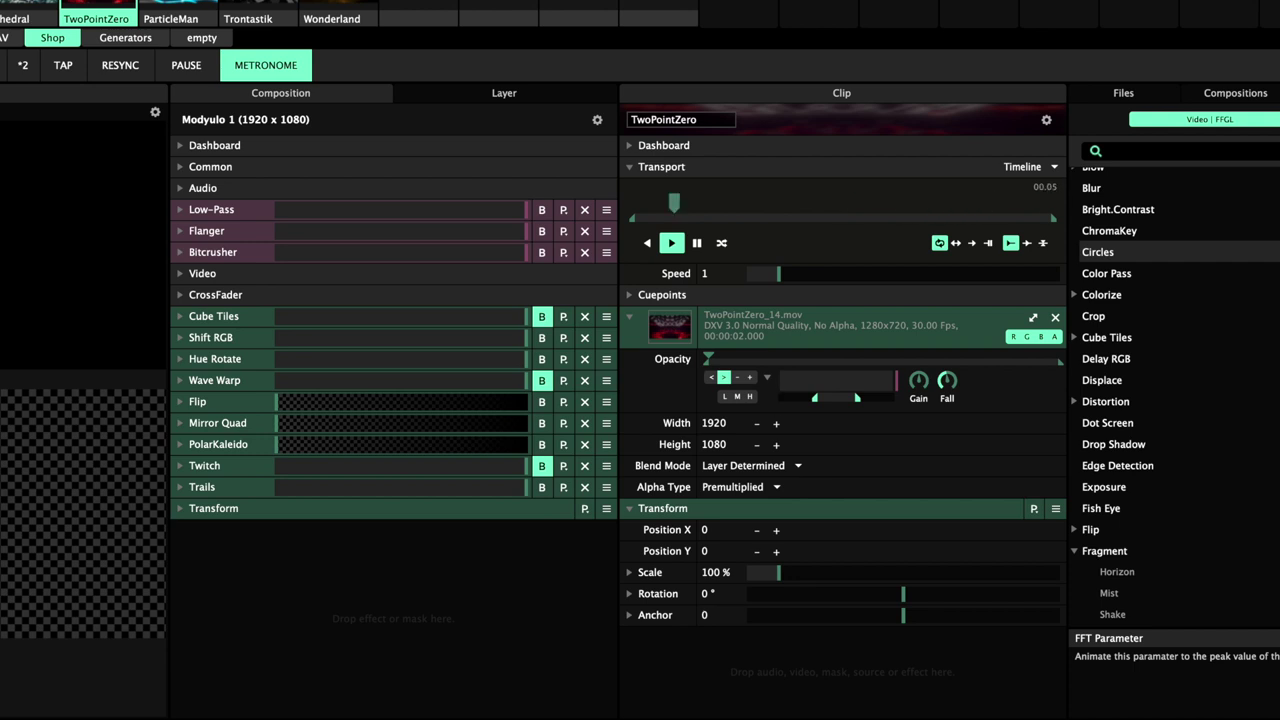
{"action": "left_click", "coordinate": [17, 7]}
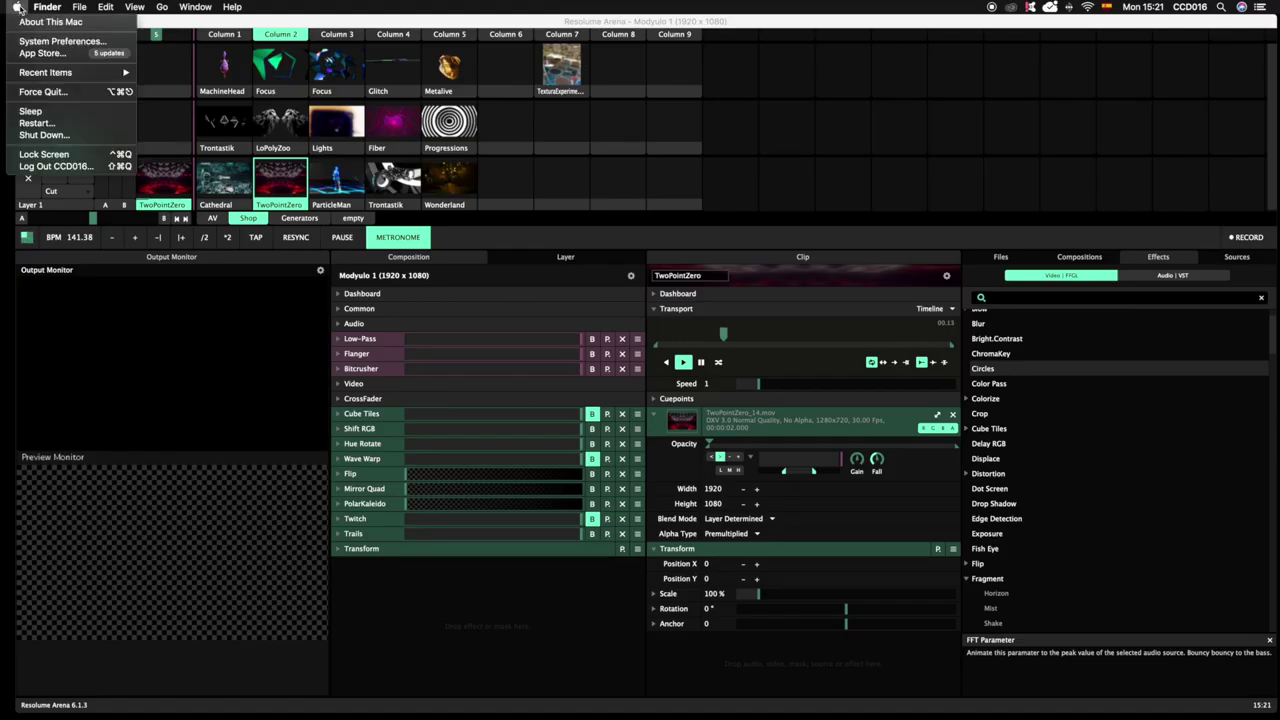
{"action": "left_click", "coordinate": [40, 41]}
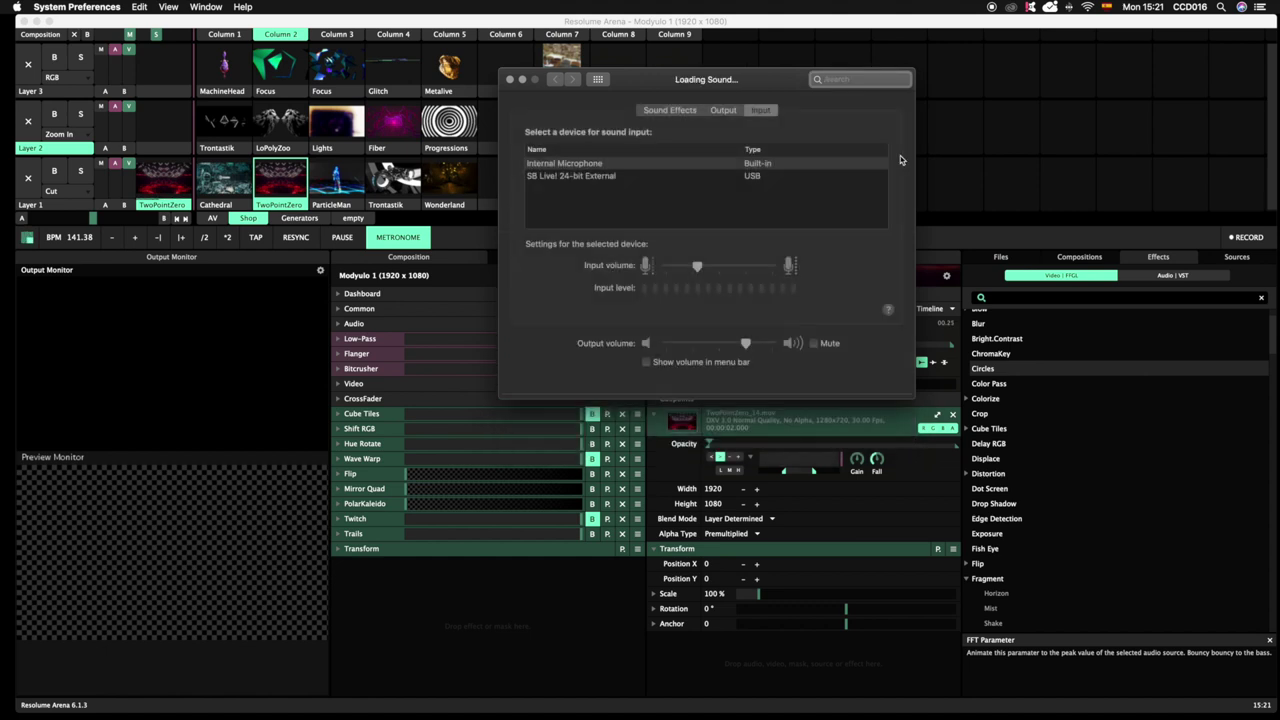
{"action": "left_click_drag", "start_coordinate": [729, 270], "coordinate": [757, 276]}
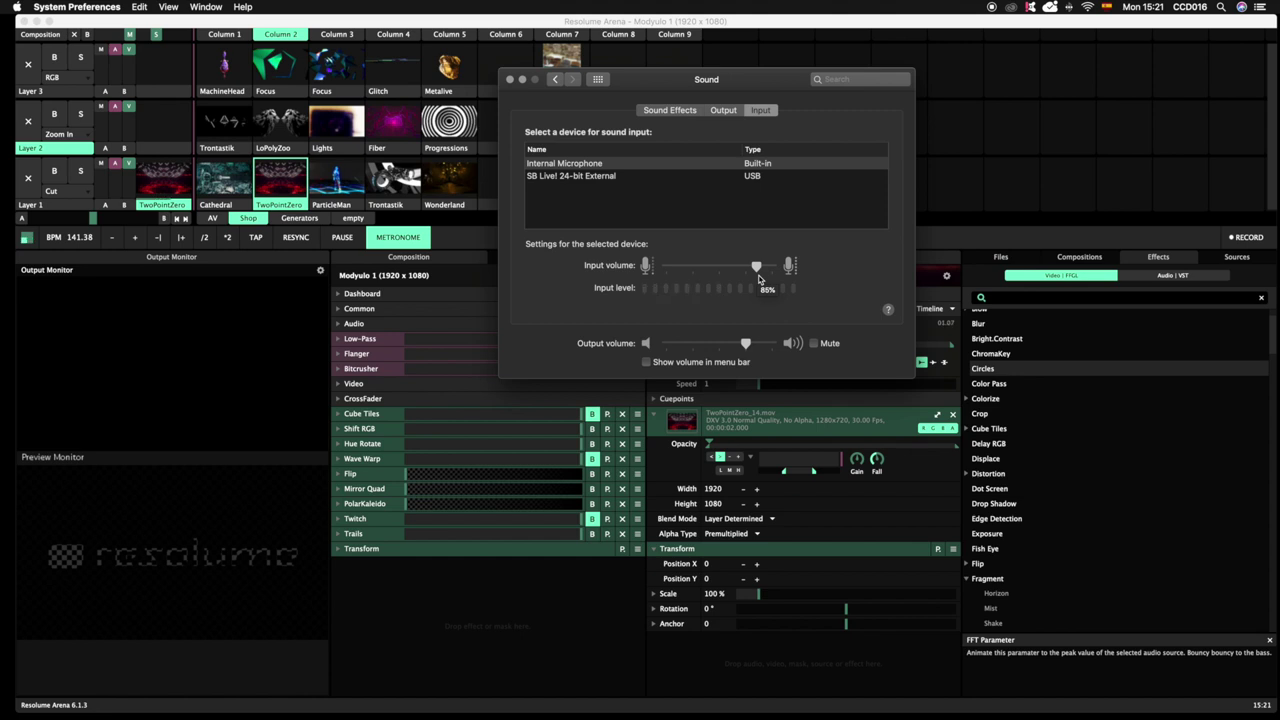
{"action": "left_click", "coordinate": [848, 398]}
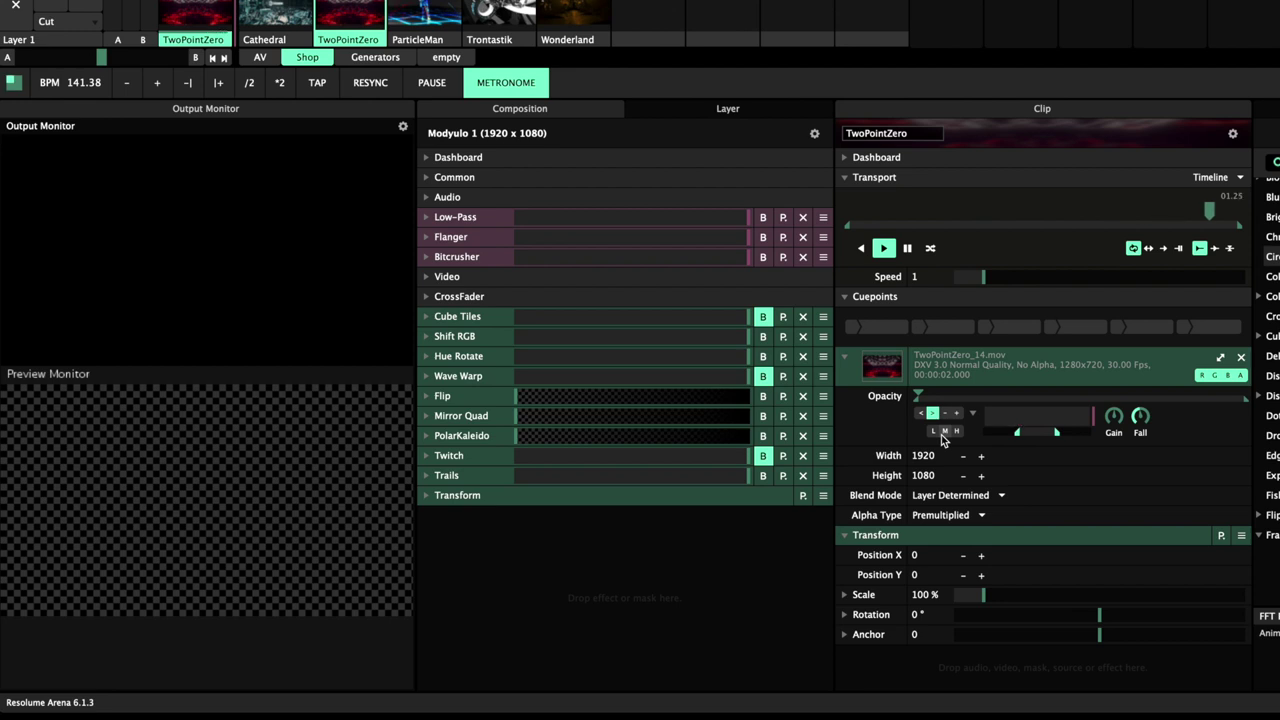
- Try the mid and high frequency ranges for the TwoPointZero clip's opacity FFT, finishing on the low range
{"action": "mouse_move", "coordinate": [919, 400]}
{"action": "left_mouse_down"}
{"action": "mouse_move", "coordinate": [965, 397]}
{"action": "mouse_move", "coordinate": [908, 397]}
{"action": "mouse_move", "coordinate": [985, 398]}
{"action": "mouse_move", "coordinate": [925, 400]}
{"action": "mouse_move", "coordinate": [930, 410]}
{"action": "left_mouse_up"}
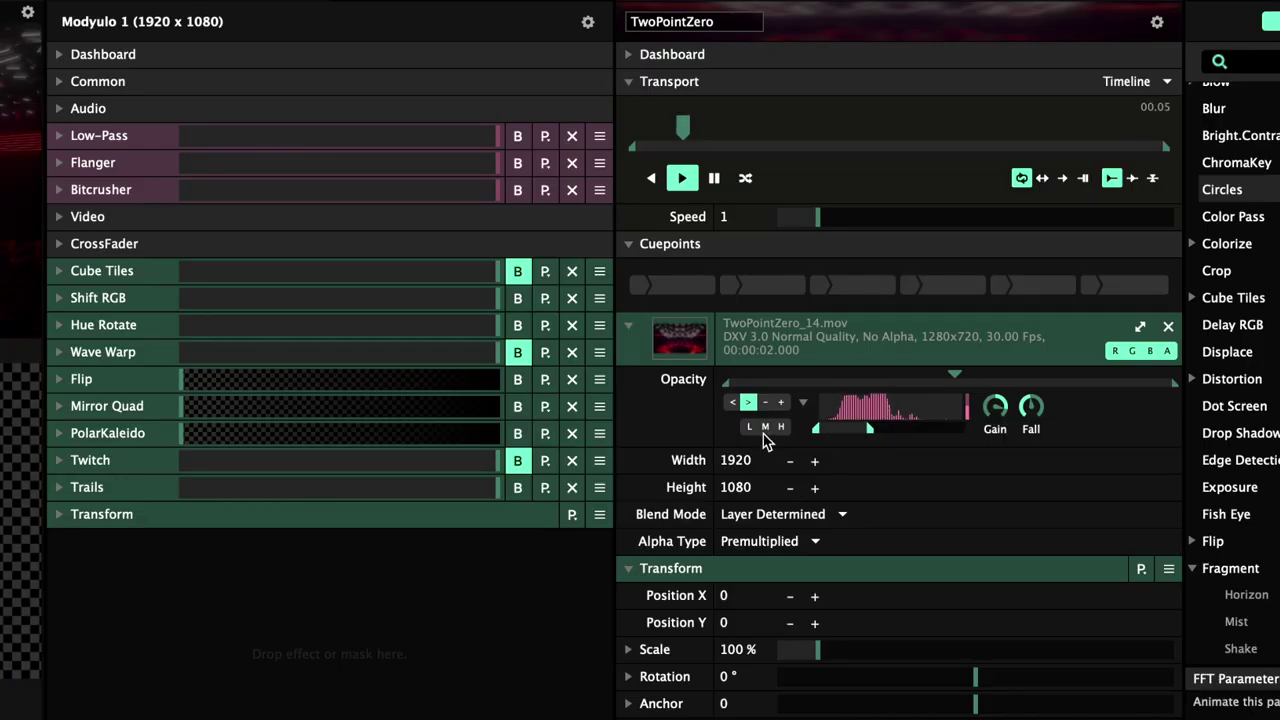
{"action": "left_click", "coordinate": [765, 430]}
{"action": "left_click", "coordinate": [782, 429]}
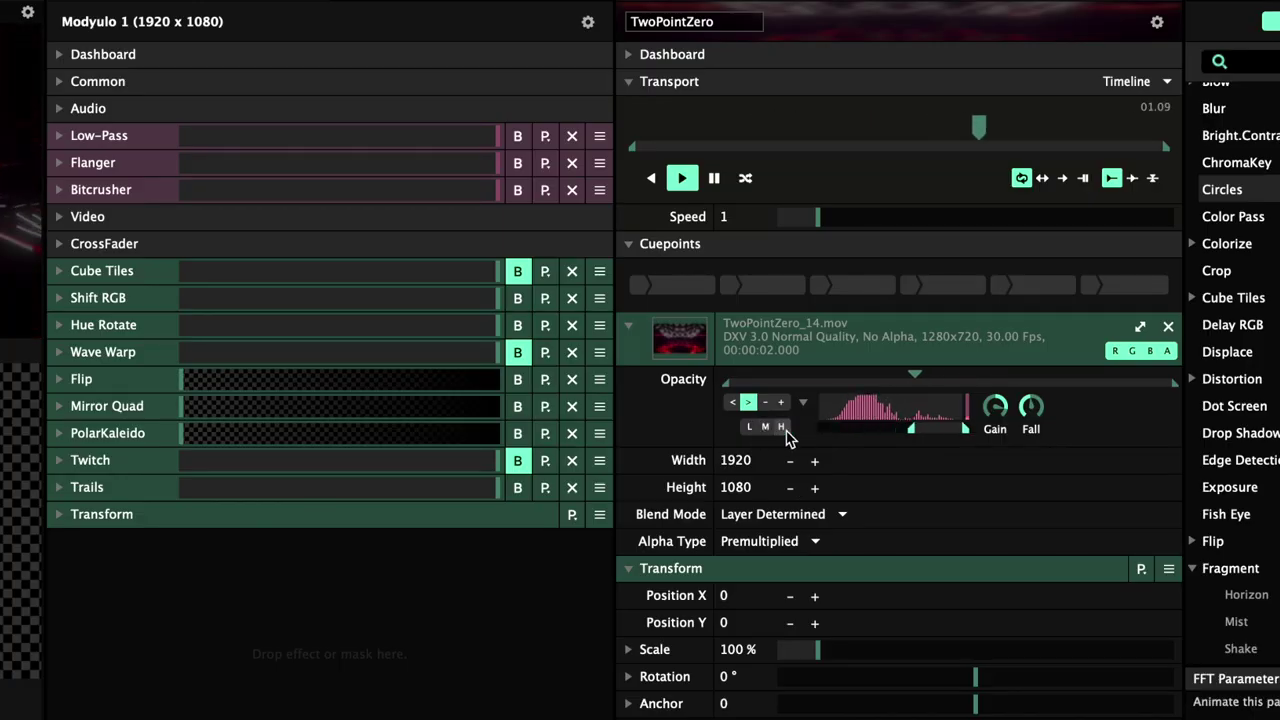
{"action": "left_click", "coordinate": [763, 429]}
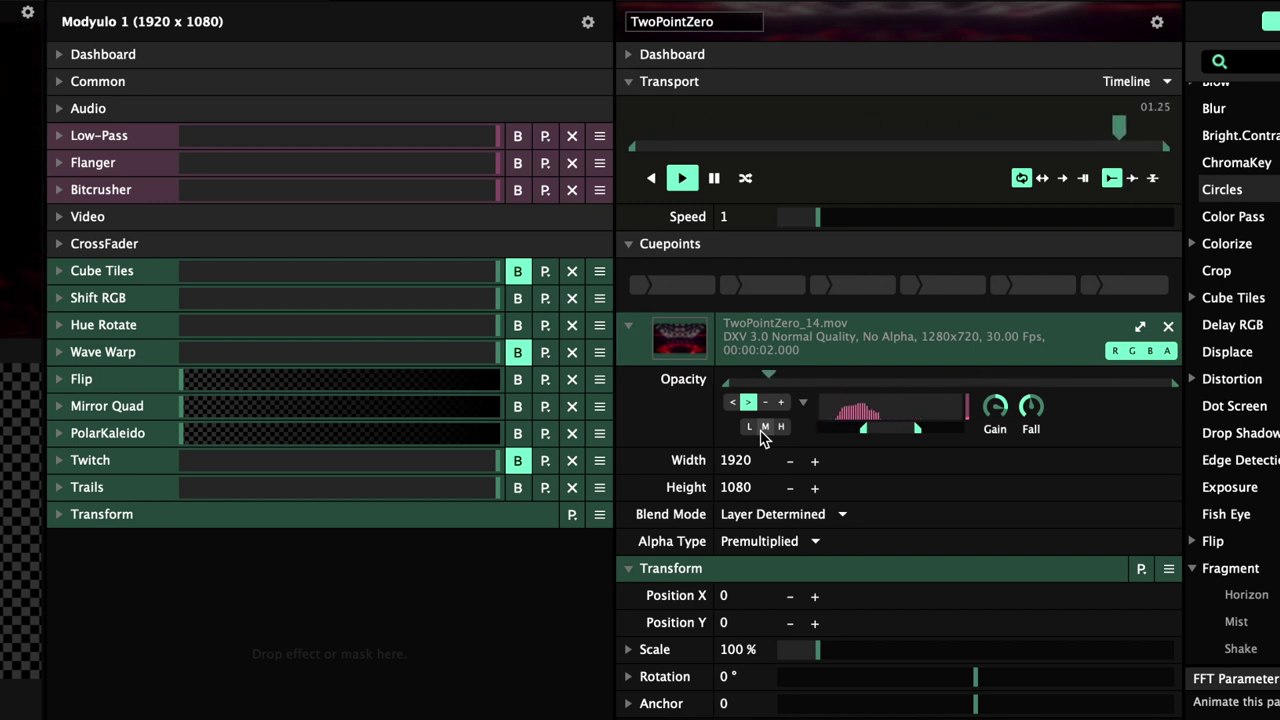
{"action": "left_click", "coordinate": [752, 429]}
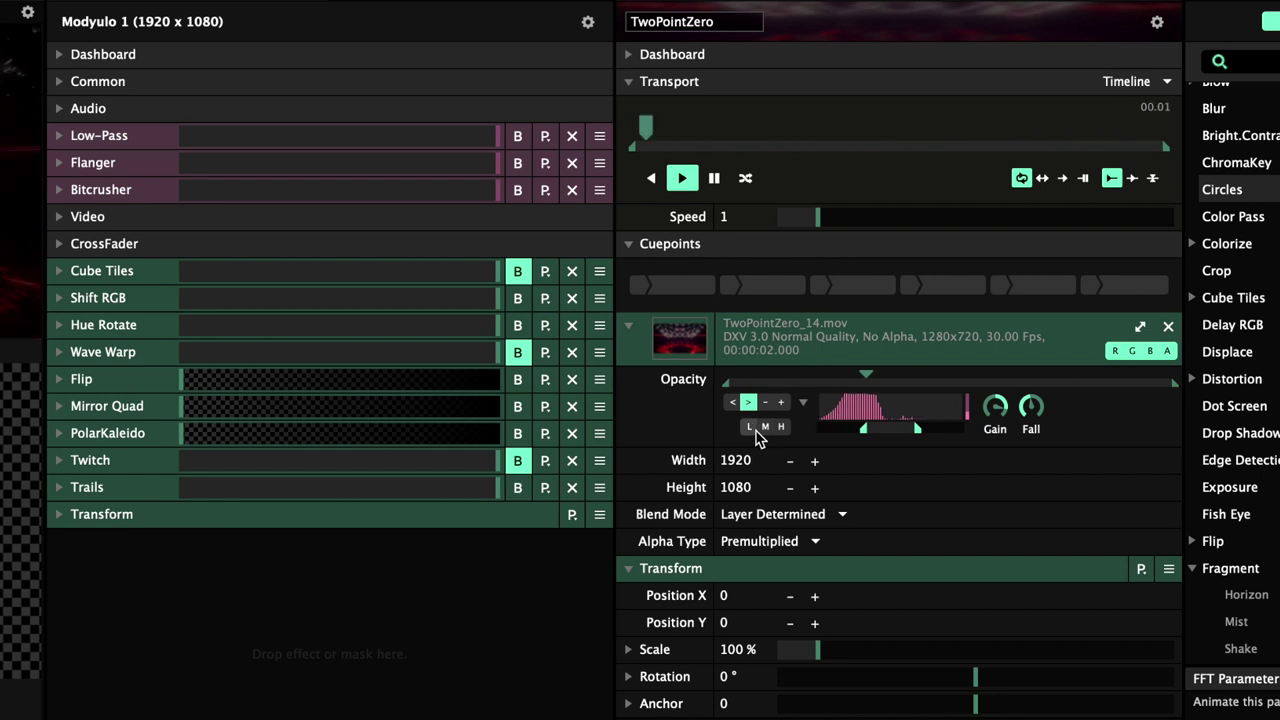
{"action": "left_click", "coordinate": [765, 427]}
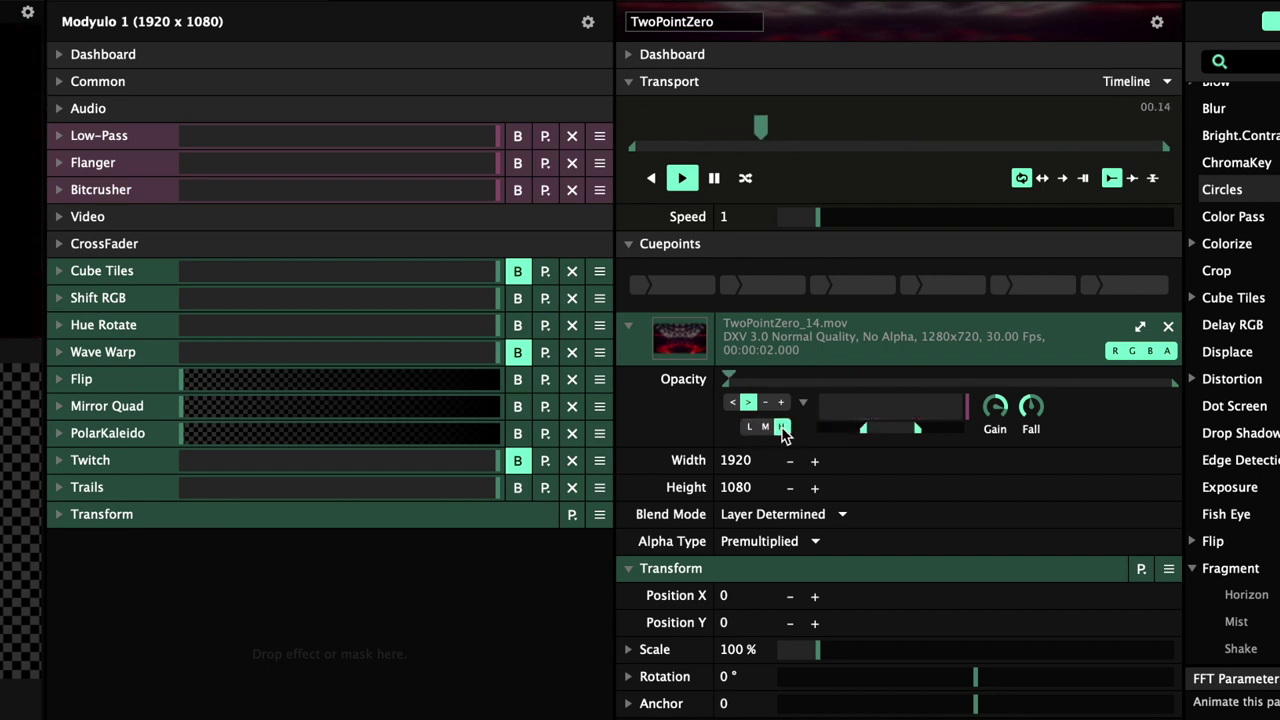
{"action": "left_click", "coordinate": [752, 429]}
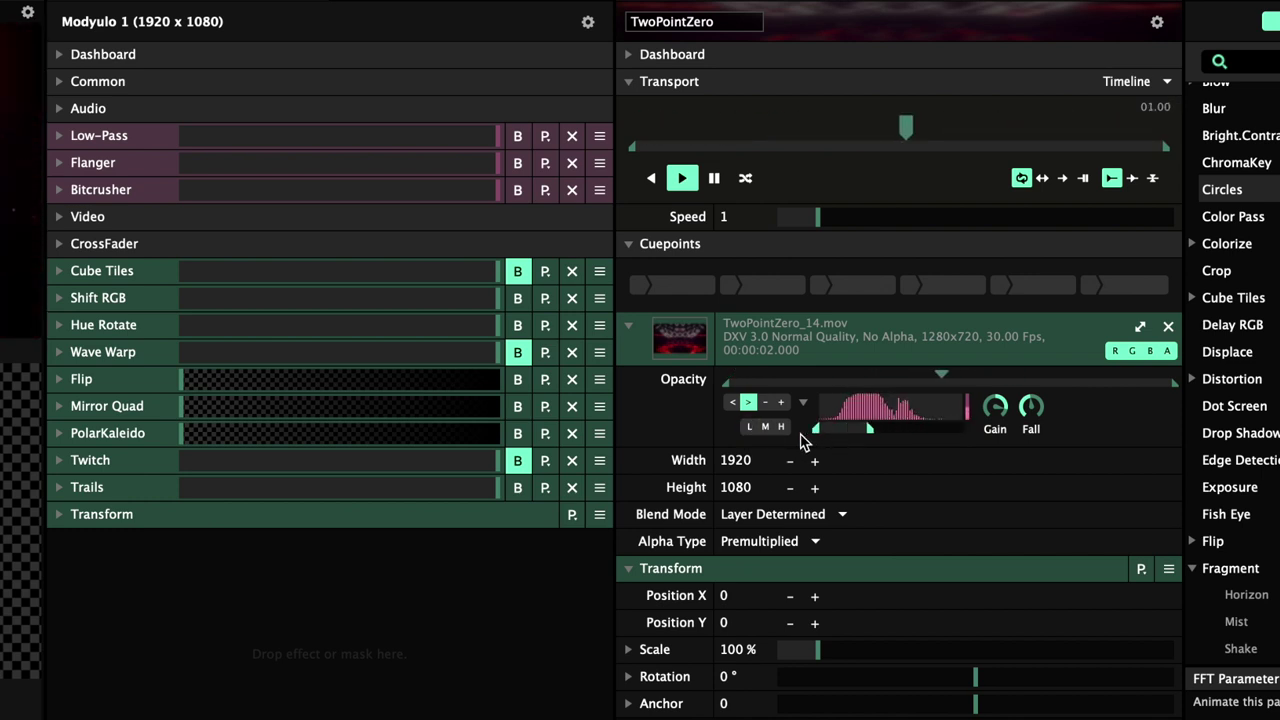
- Narrow and widen the low band of the TwoPointZero opacity FFT, and try the high range, finishing on the mid range
{"action": "left_click_drag", "start_coordinate": [866, 431], "coordinate": [815, 432]}
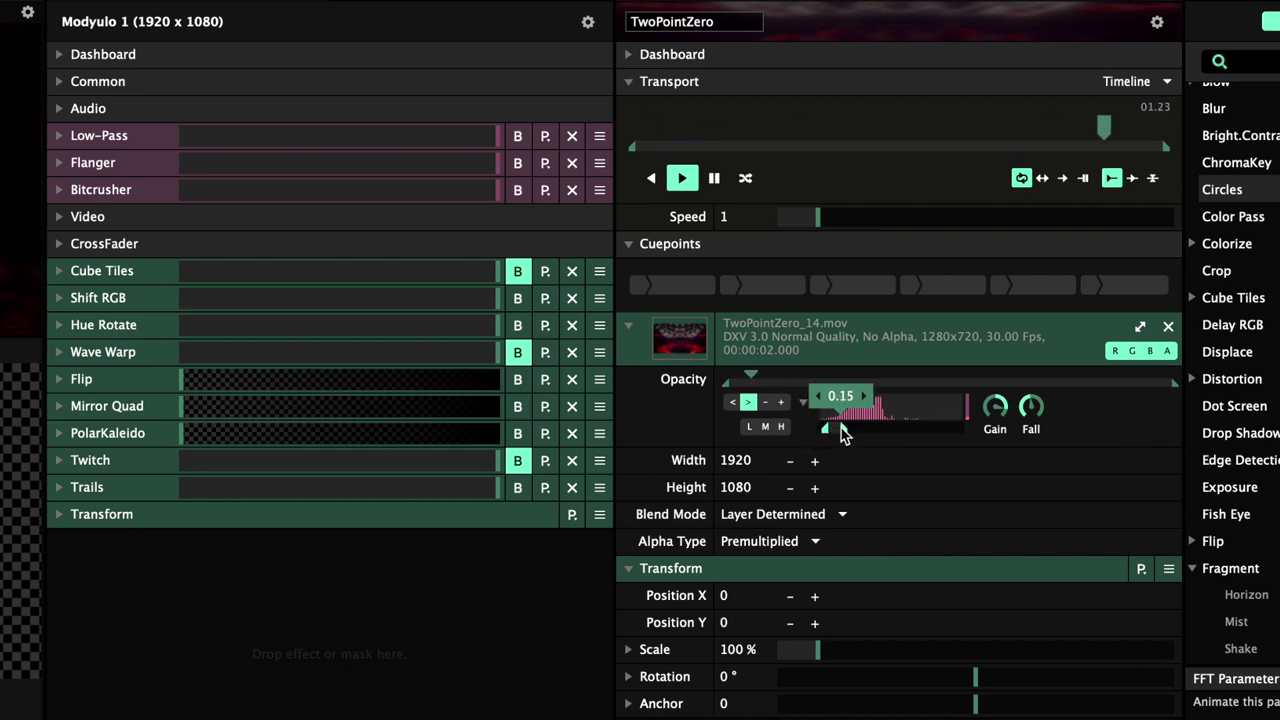
{"action": "mouse_move", "coordinate": [843, 430]}
{"action": "left_mouse_down"}
{"action": "mouse_move", "coordinate": [870, 440]}
{"action": "mouse_move", "coordinate": [864, 429]}
{"action": "left_mouse_up"}
{"action": "left_click", "coordinate": [781, 428]}
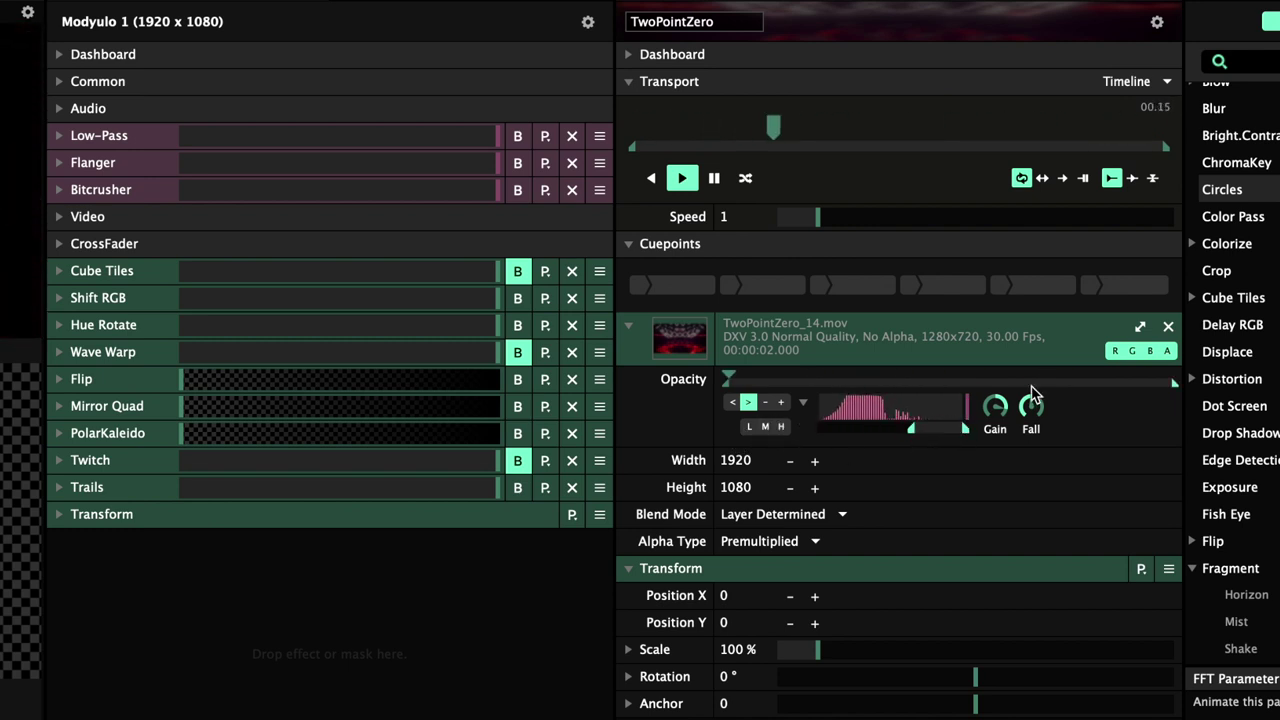
{"action": "left_click", "coordinate": [765, 427]}
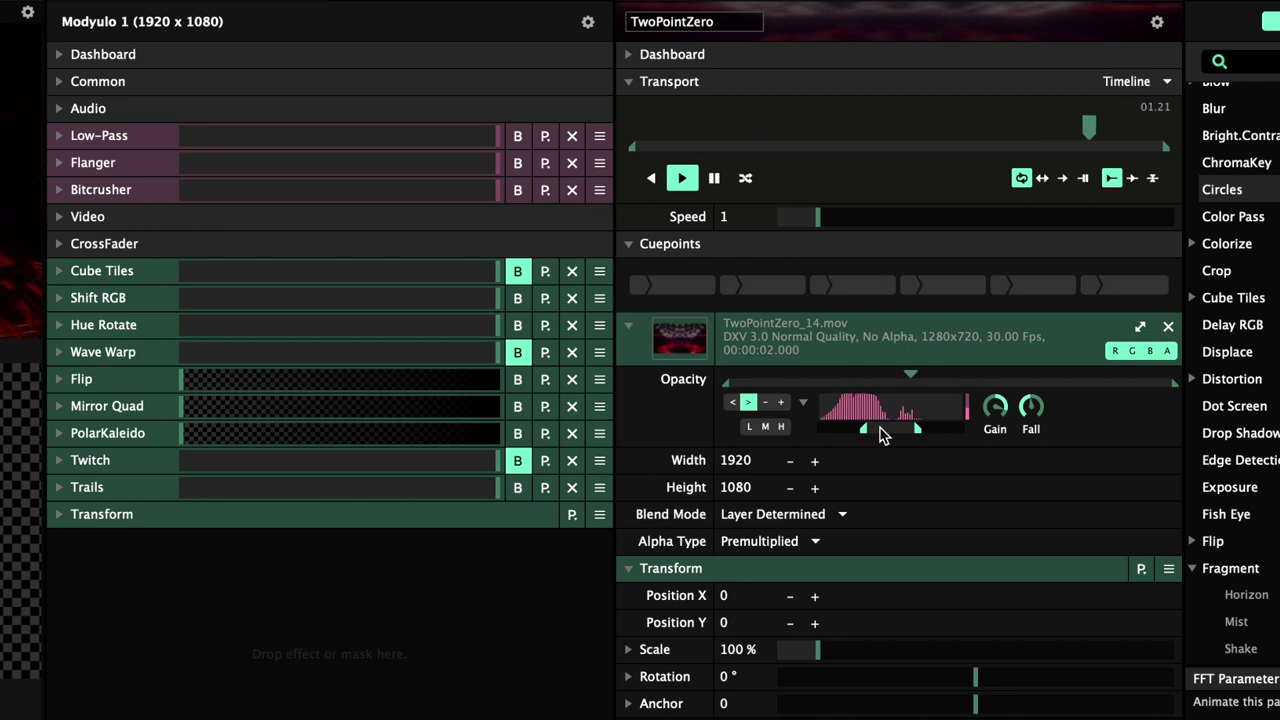
- Expand the composition's Shift RGB effect and try Timeline animation for the TwoPointZero clip's opacity
{"action": "left_click", "coordinate": [628, 386]}
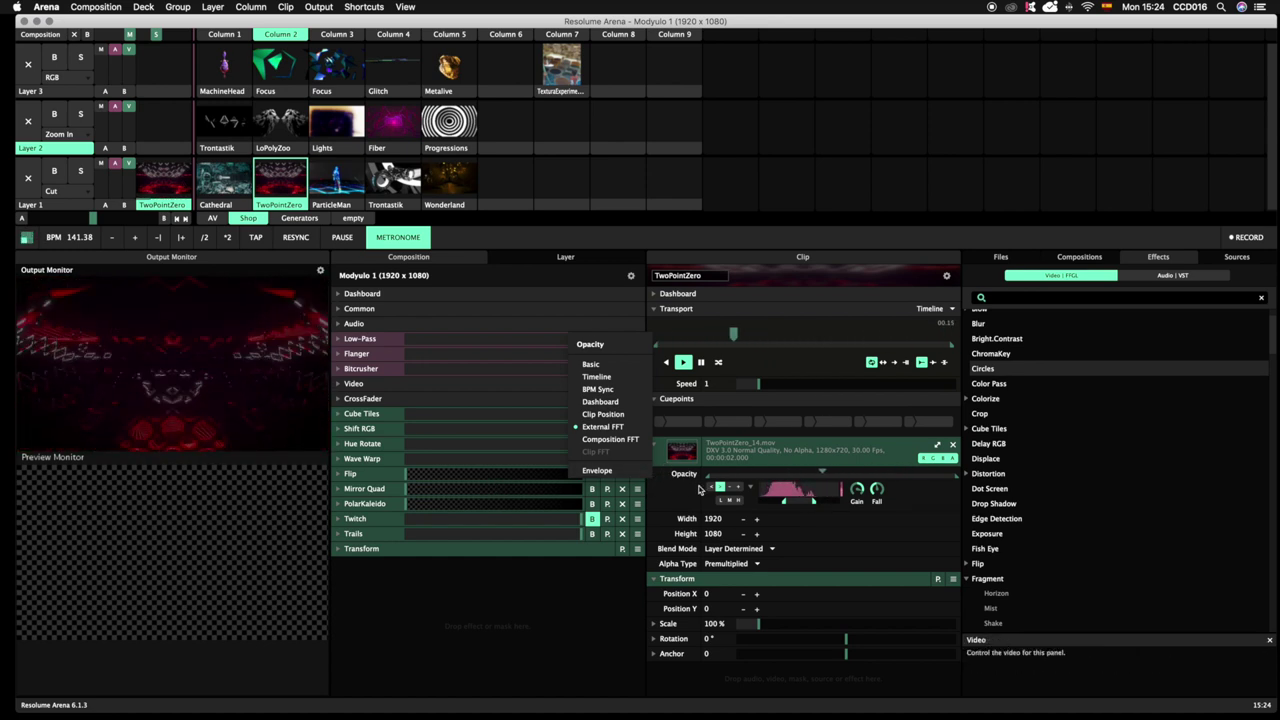
{"action": "left_click", "coordinate": [340, 427]}
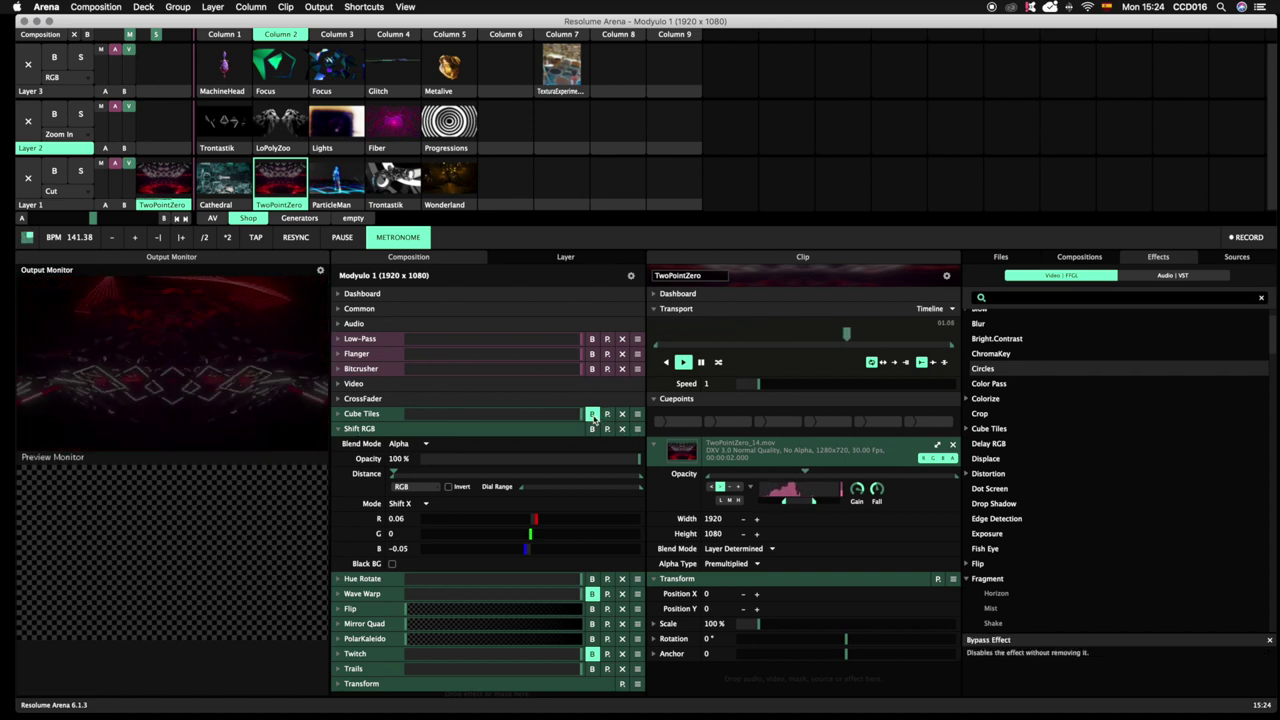
{"action": "right_click", "coordinate": [650, 477]}
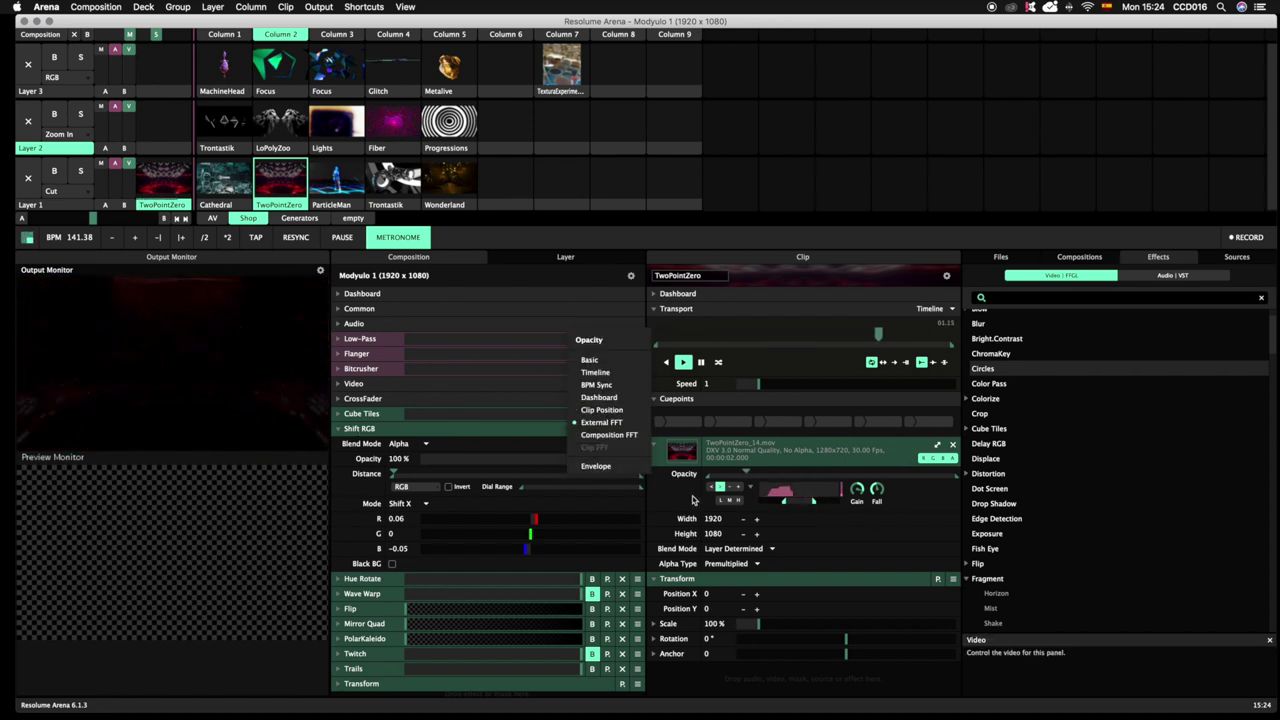
{"action": "right_click", "coordinate": [648, 478]}
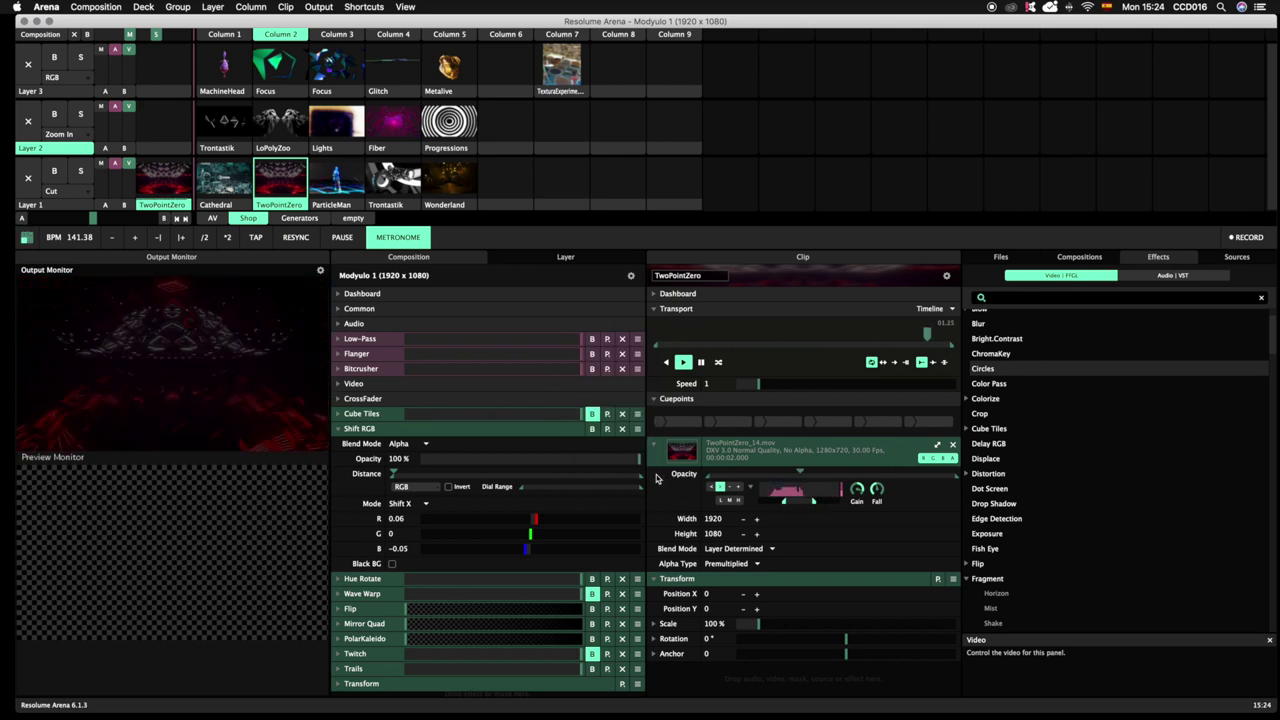
{"action": "right_click", "coordinate": [652, 478]}
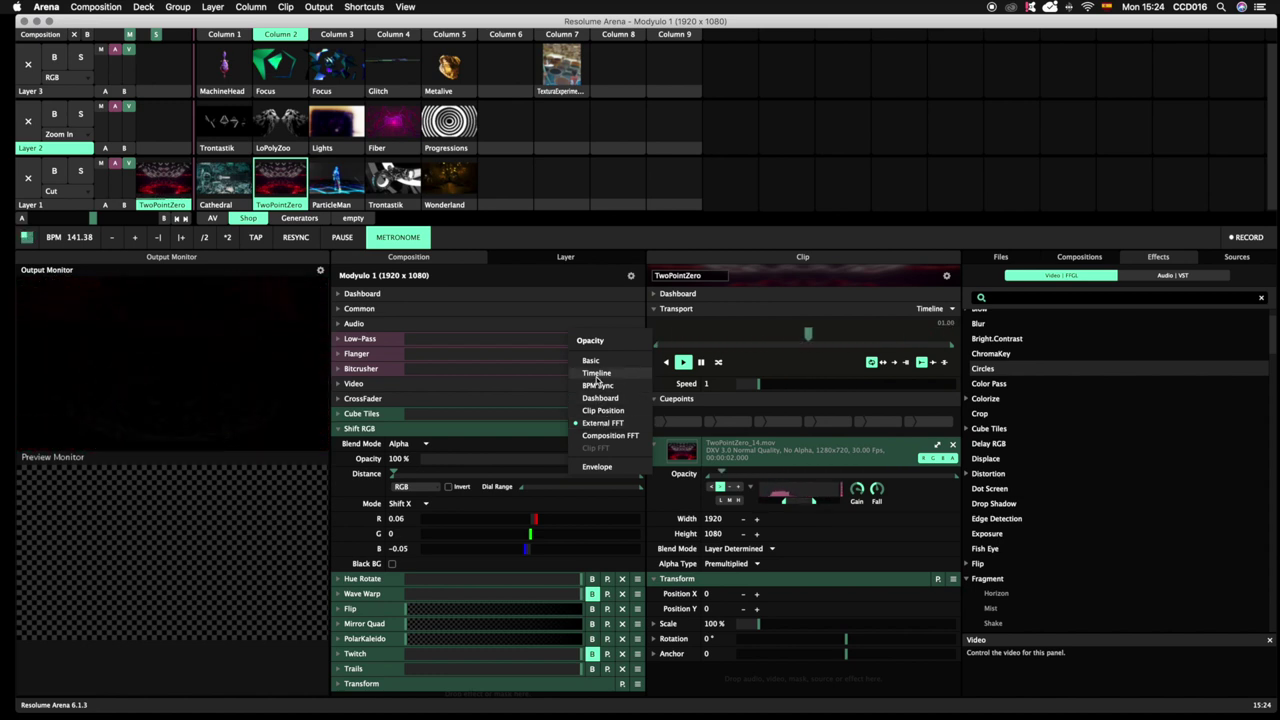
{"action": "left_click", "coordinate": [596, 373]}
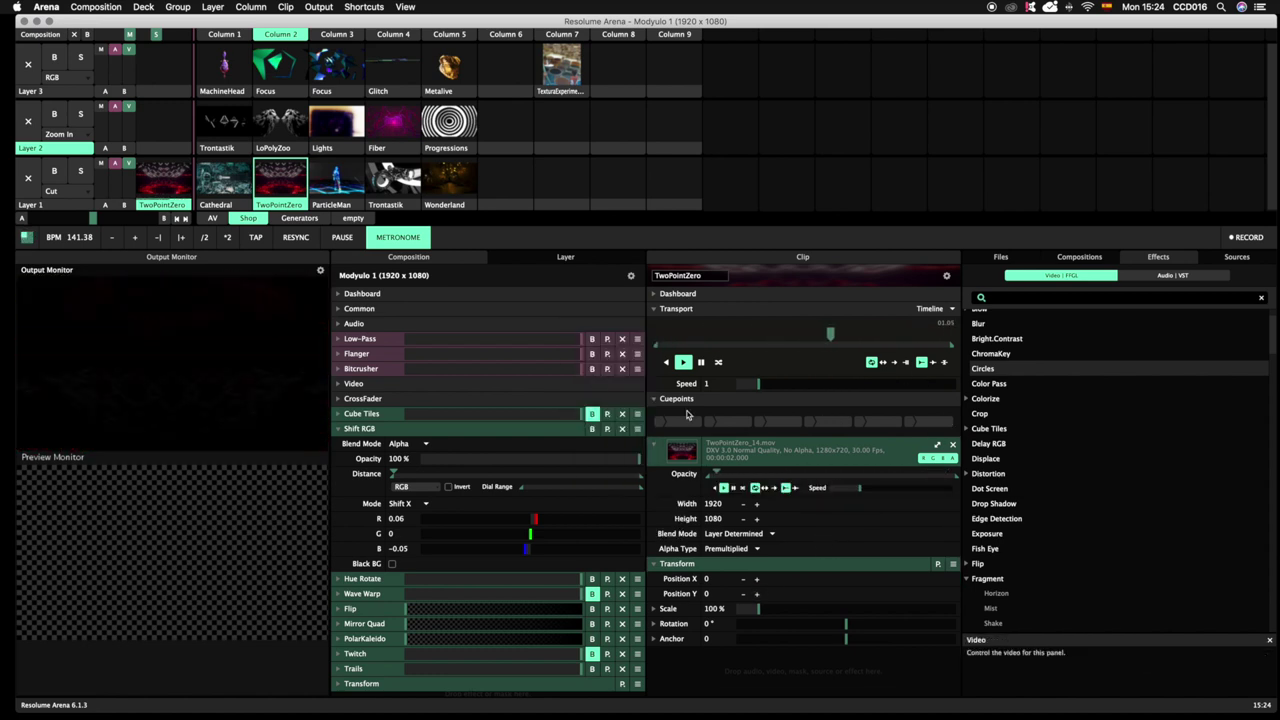
- Return the TwoPointZero clip's opacity from Timeline to Basic control and raise it to 100%
{"action": "left_click", "coordinate": [656, 476]}
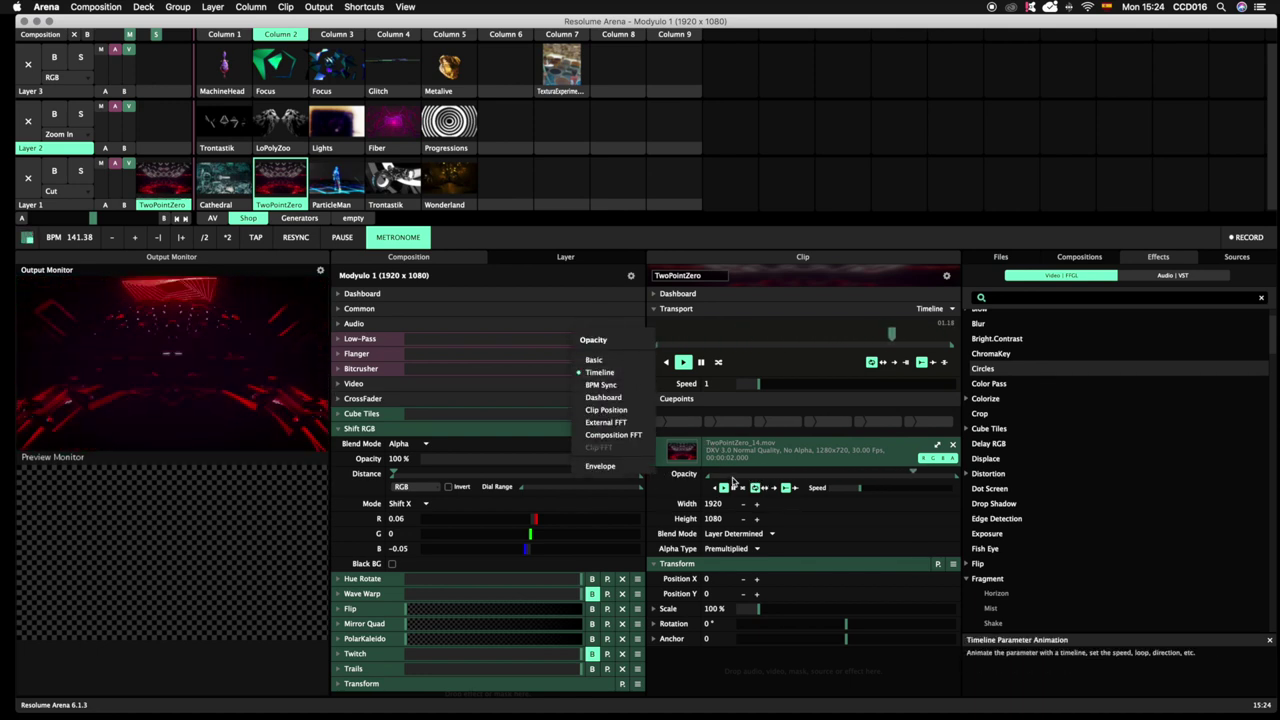
{"action": "left_click", "coordinate": [596, 362]}
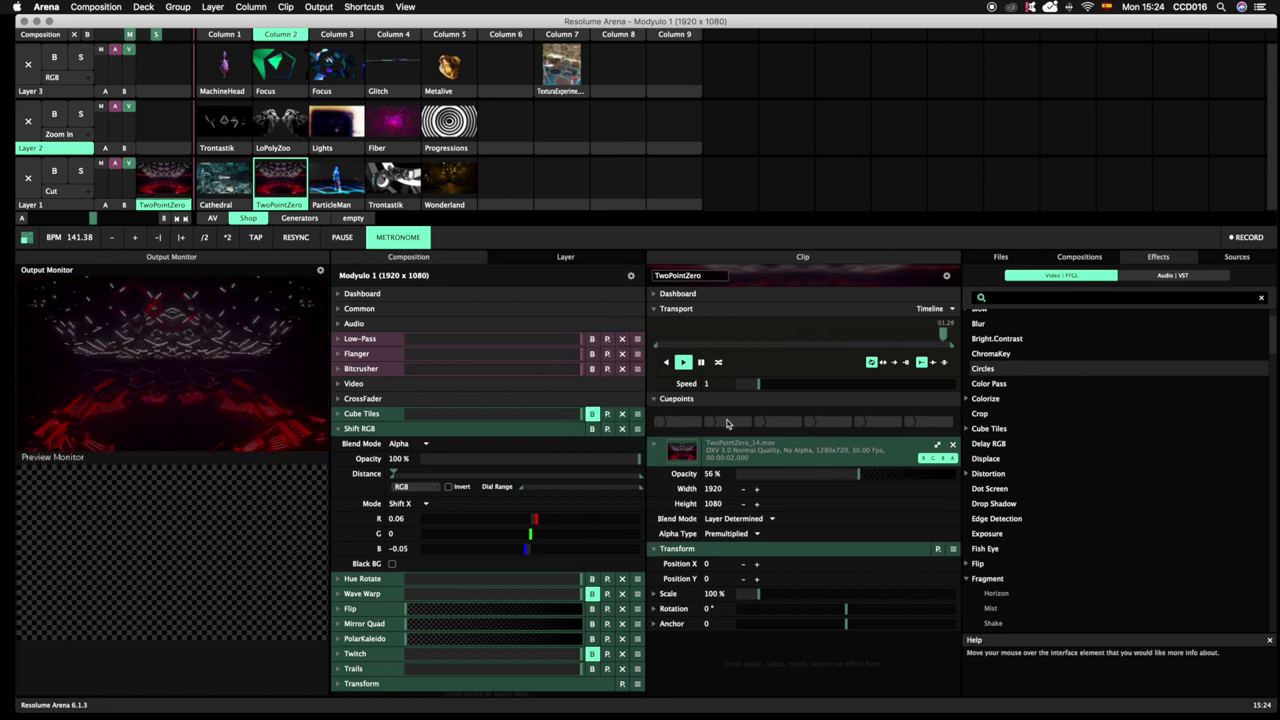
{"action": "left_click_drag", "start_coordinate": [950, 474], "coordinate": [977, 490]}
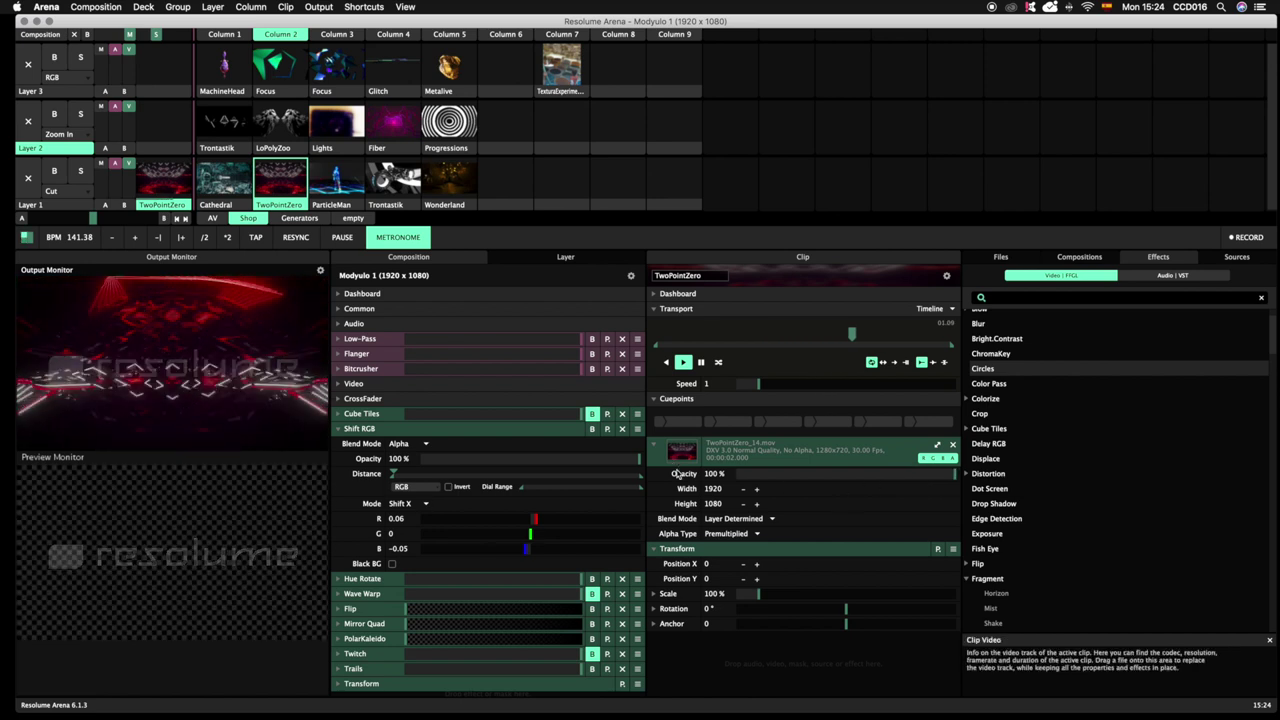
{"action": "left_click_drag", "start_coordinate": [924, 480], "coordinate": [957, 490]}
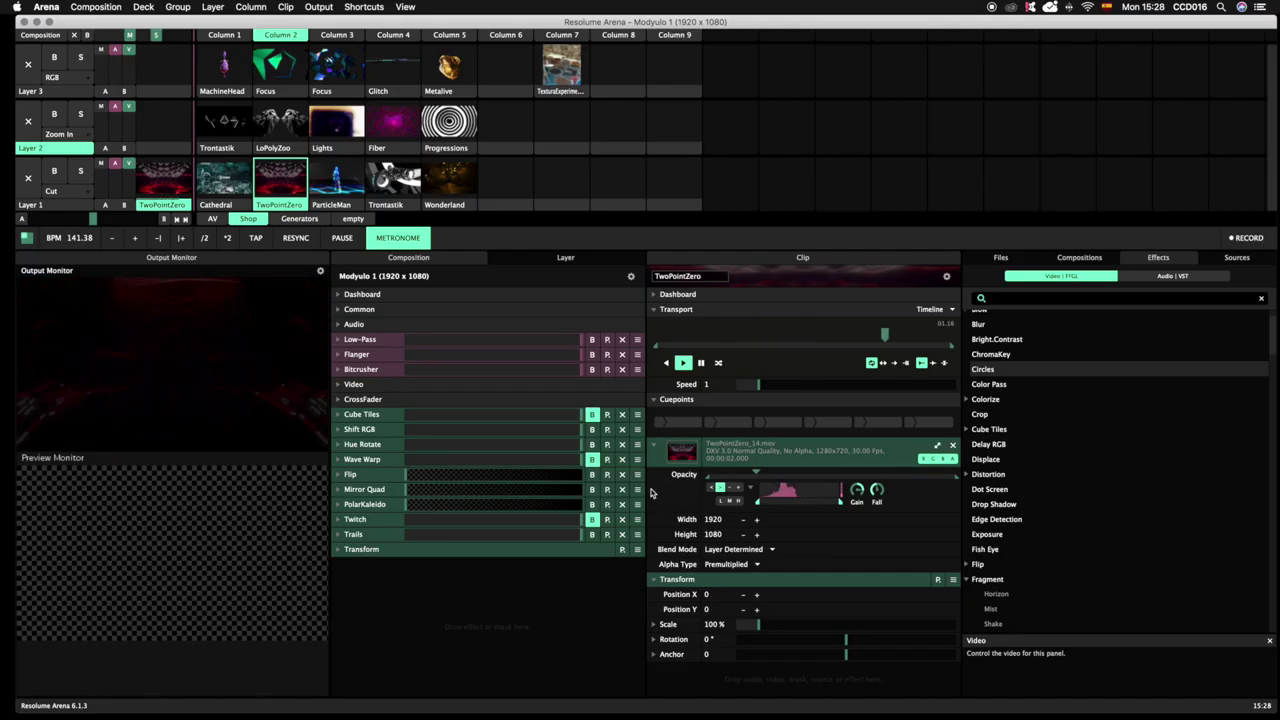
- Replace the External FFT animation on the TwoPointZero clip's opacity with Basic control and set the opacity to 100%
{"action": "left_click", "coordinate": [650, 492]}
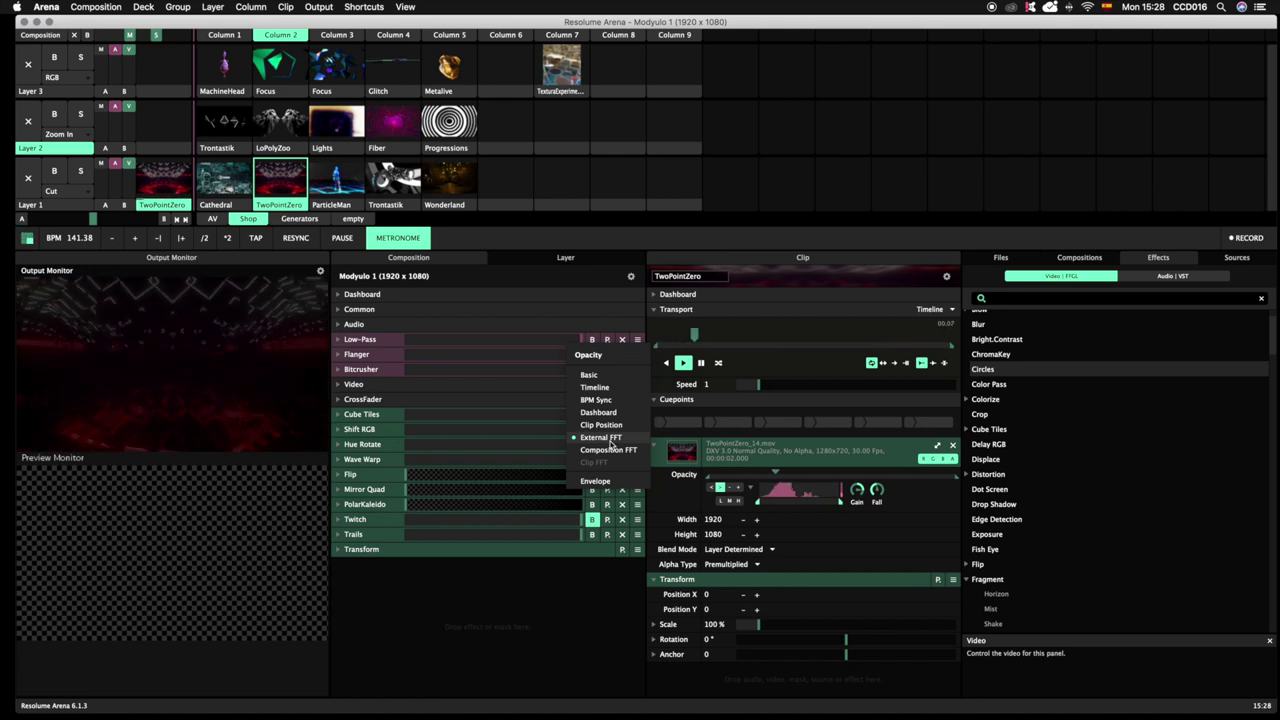
{"action": "left_click", "coordinate": [584, 378]}
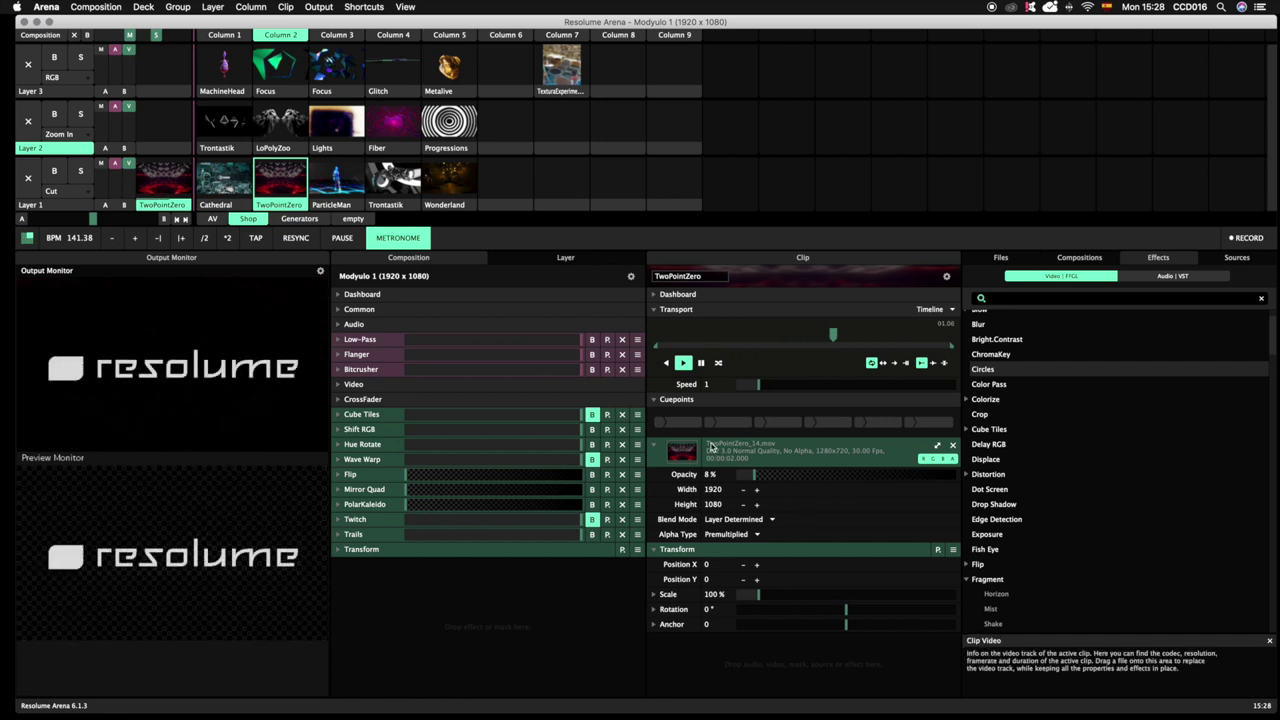
{"action": "left_click_drag", "start_coordinate": [754, 476], "coordinate": [955, 497]}
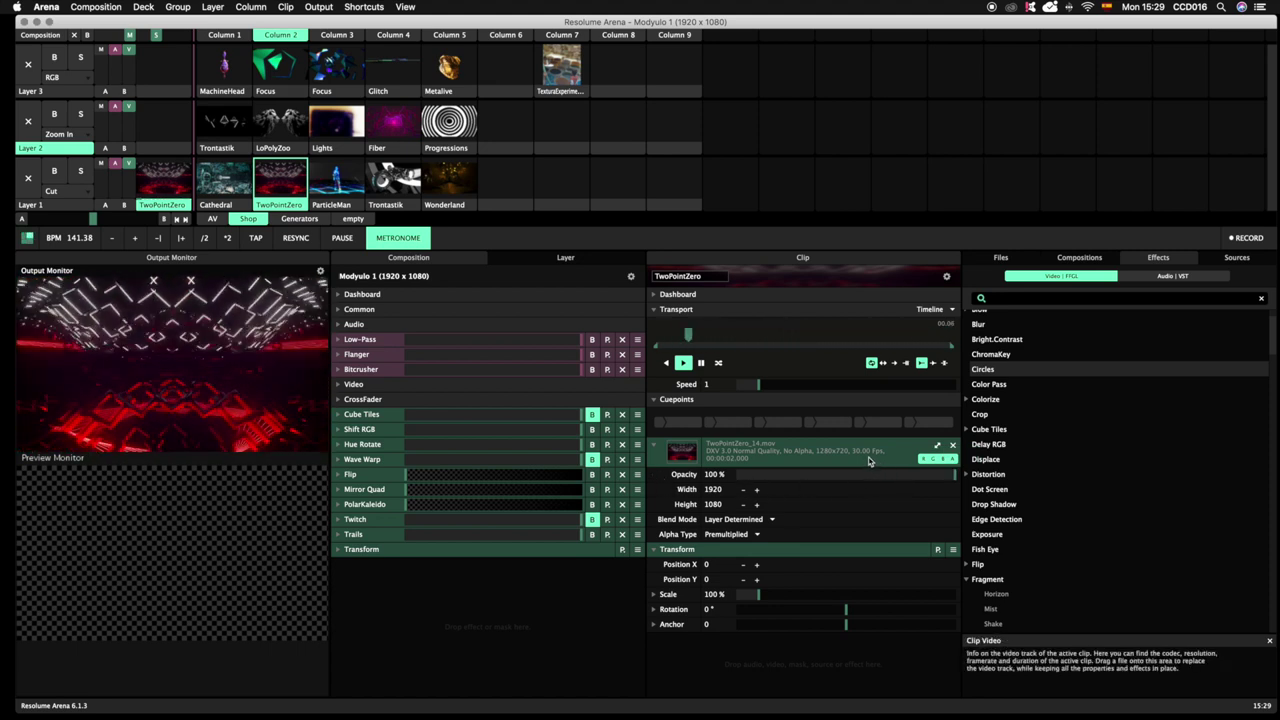
{"action": "left_click_drag", "start_coordinate": [931, 478], "coordinate": [960, 479]}
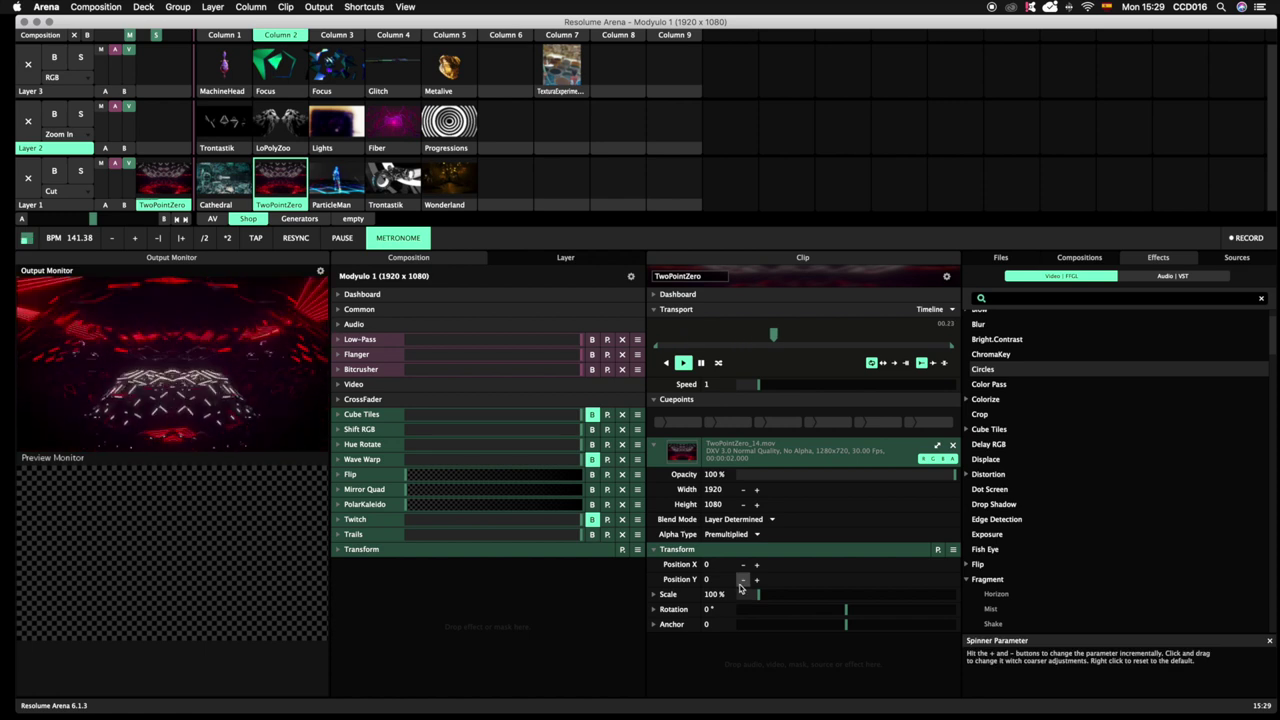
- Expand the TwoPointZero clip's Scale parameters and look through the animation modes available for Scale
{"action": "left_click", "coordinate": [653, 595]}
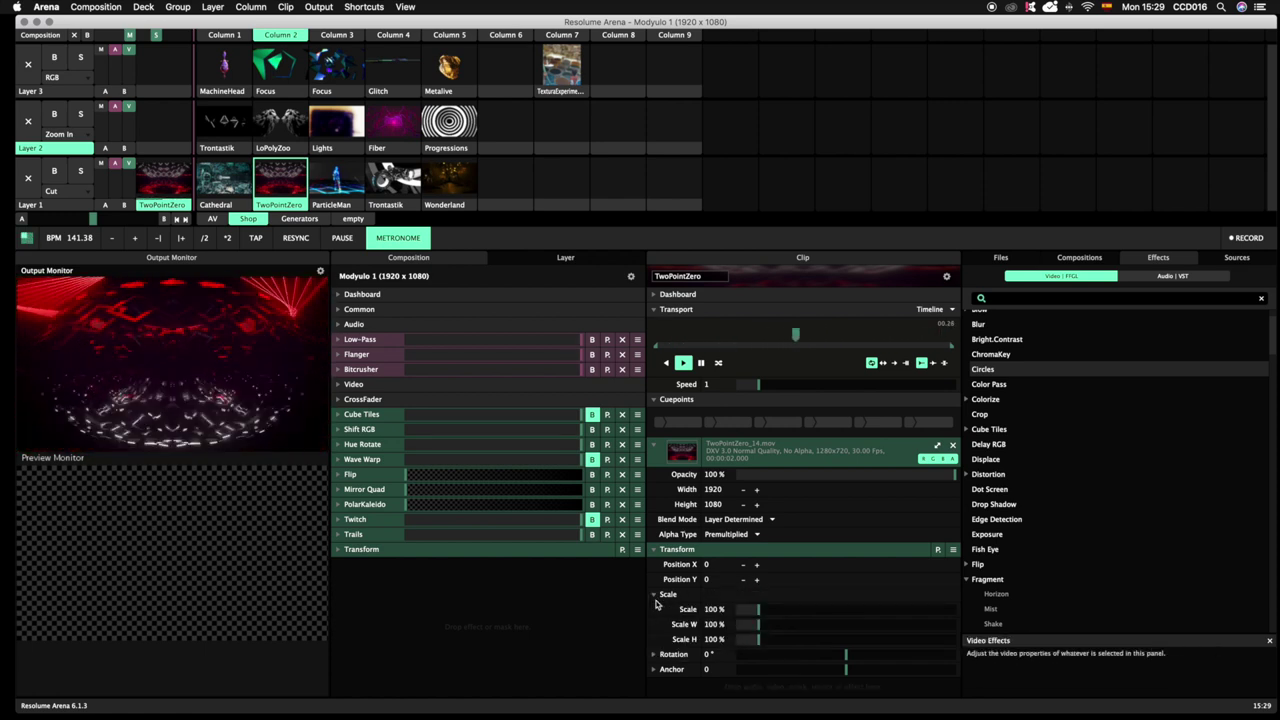
{"action": "left_click", "coordinate": [657, 610]}
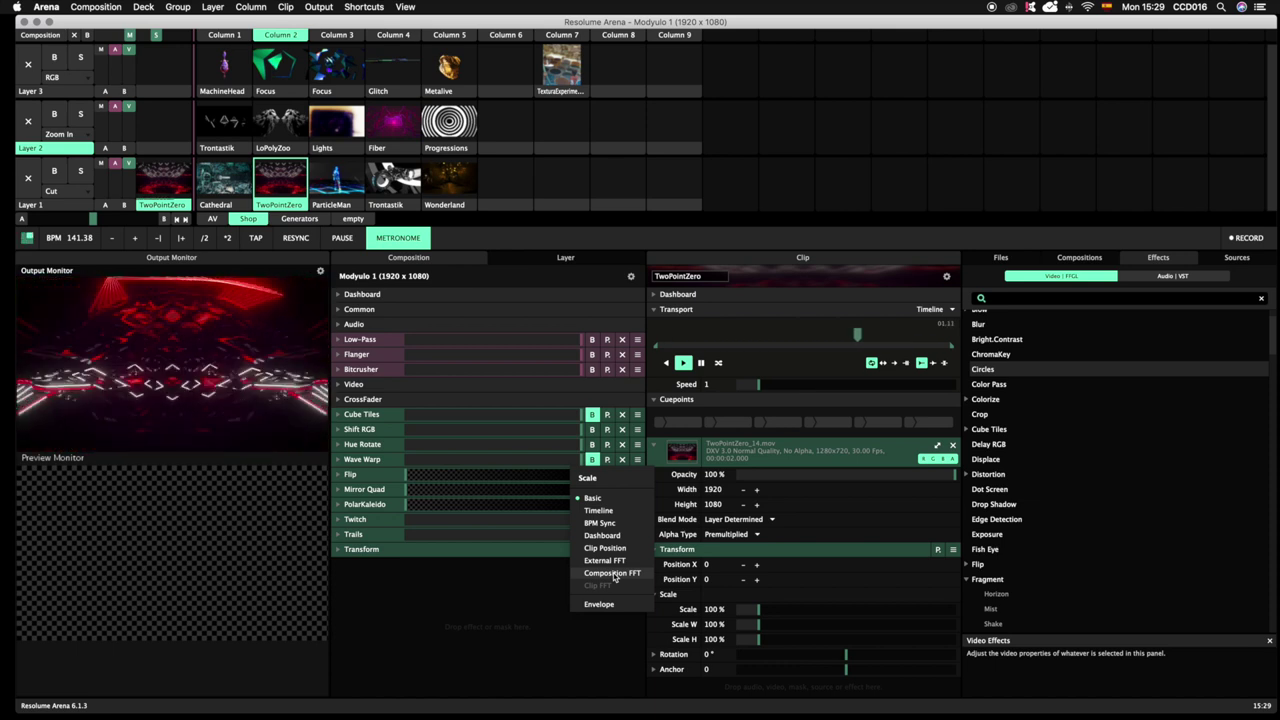
{"action": "left_click", "coordinate": [729, 597]}
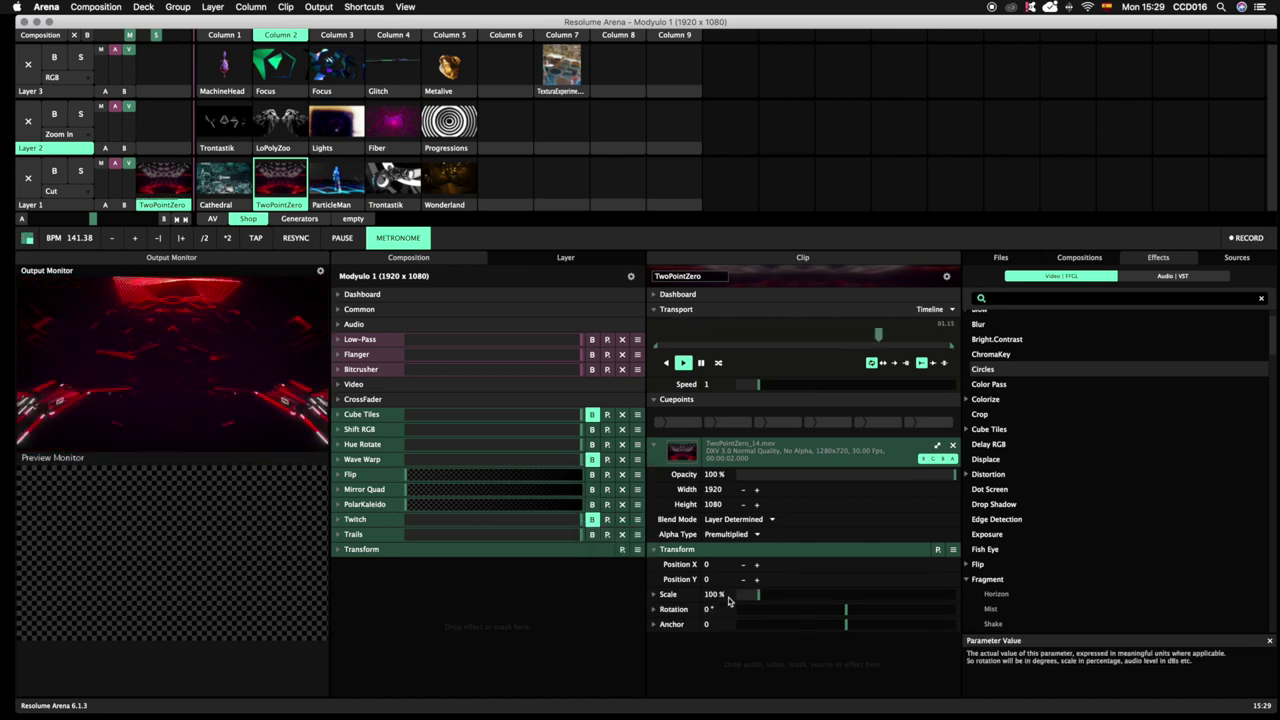
{"action": "left_click", "coordinate": [653, 596]}
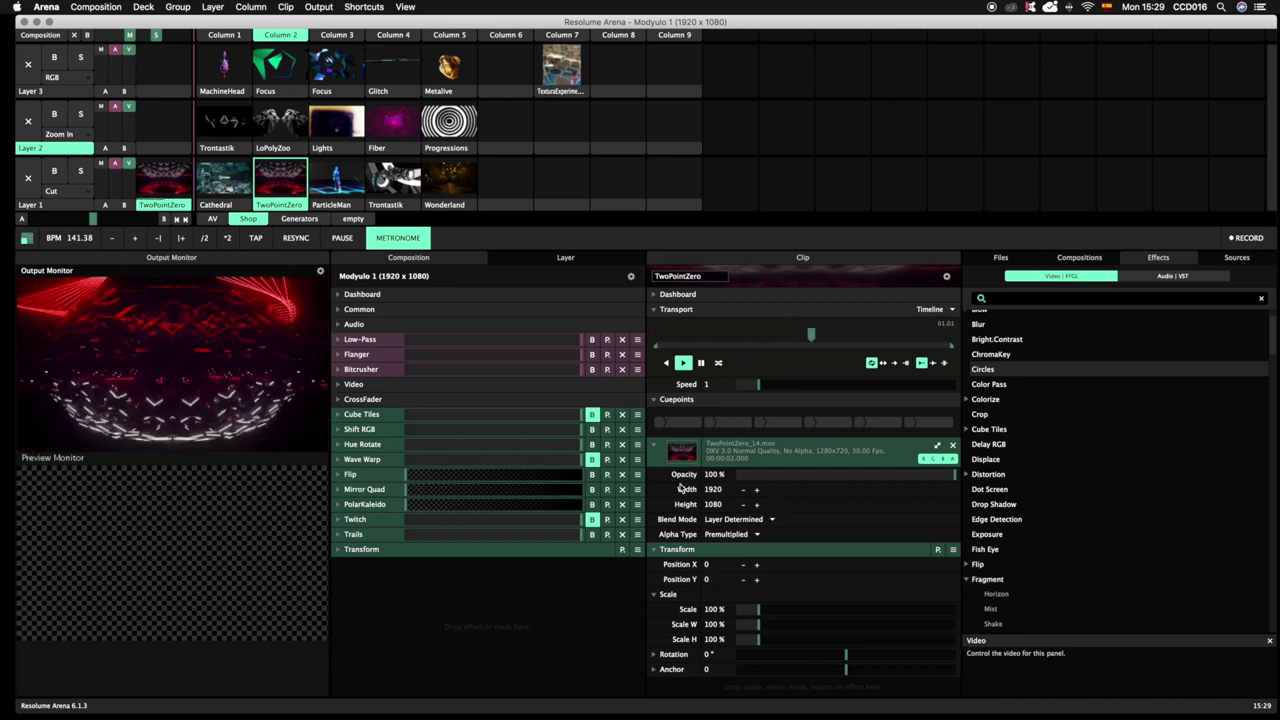
- Examine the parameters of the composition's Cube Tiles effect and collapse the effect again
{"action": "left_click", "coordinate": [420, 258]}
{"action": "left_click", "coordinate": [530, 258]}
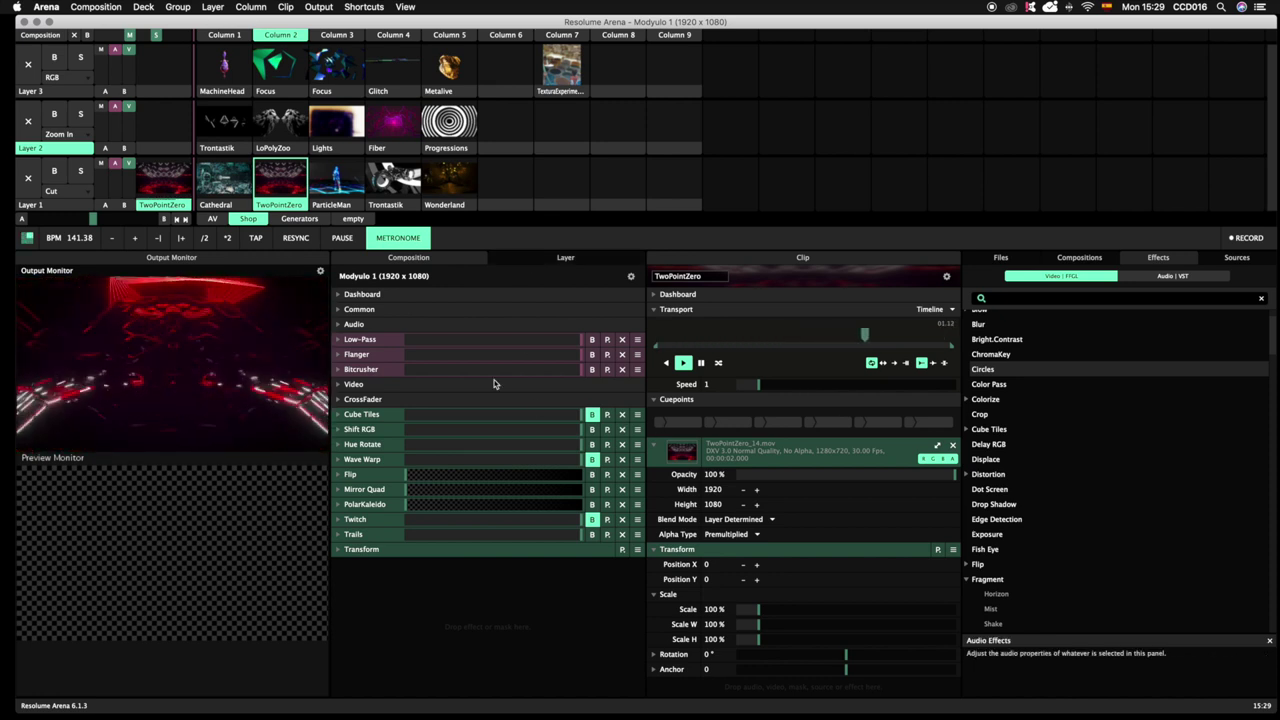
{"action": "left_click", "coordinate": [339, 414]}
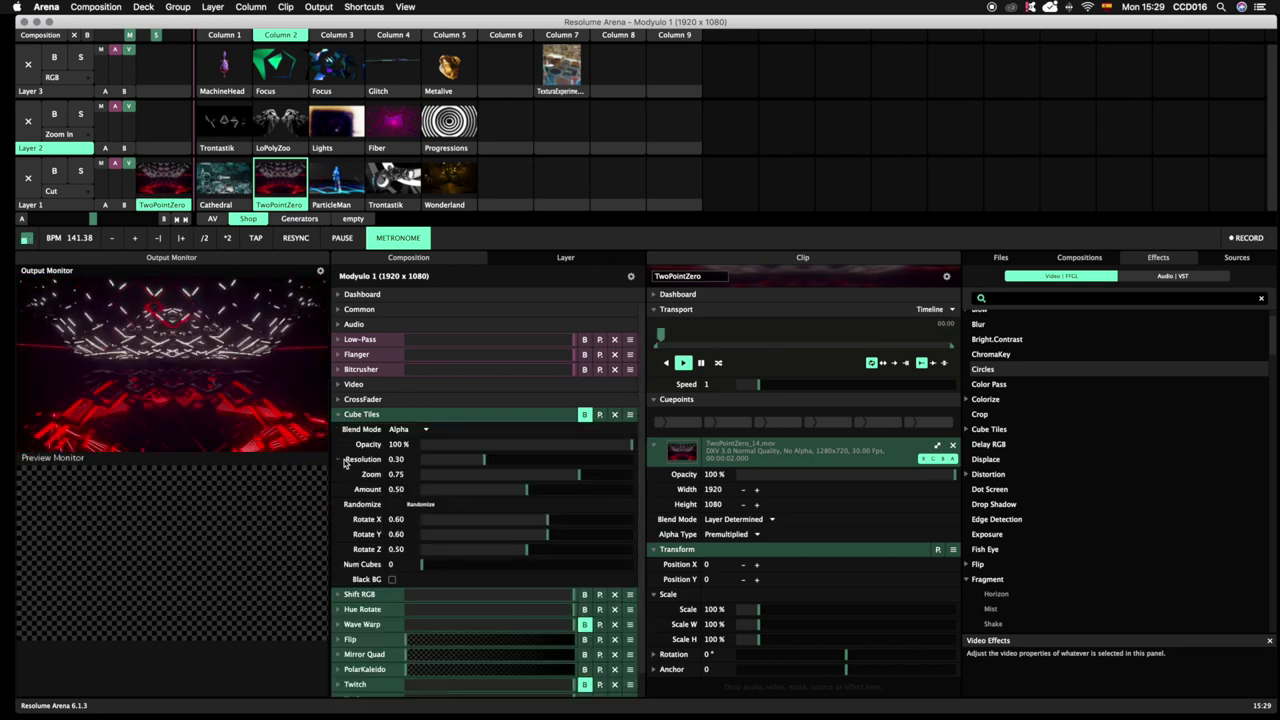
{"action": "left_click", "coordinate": [339, 418]}
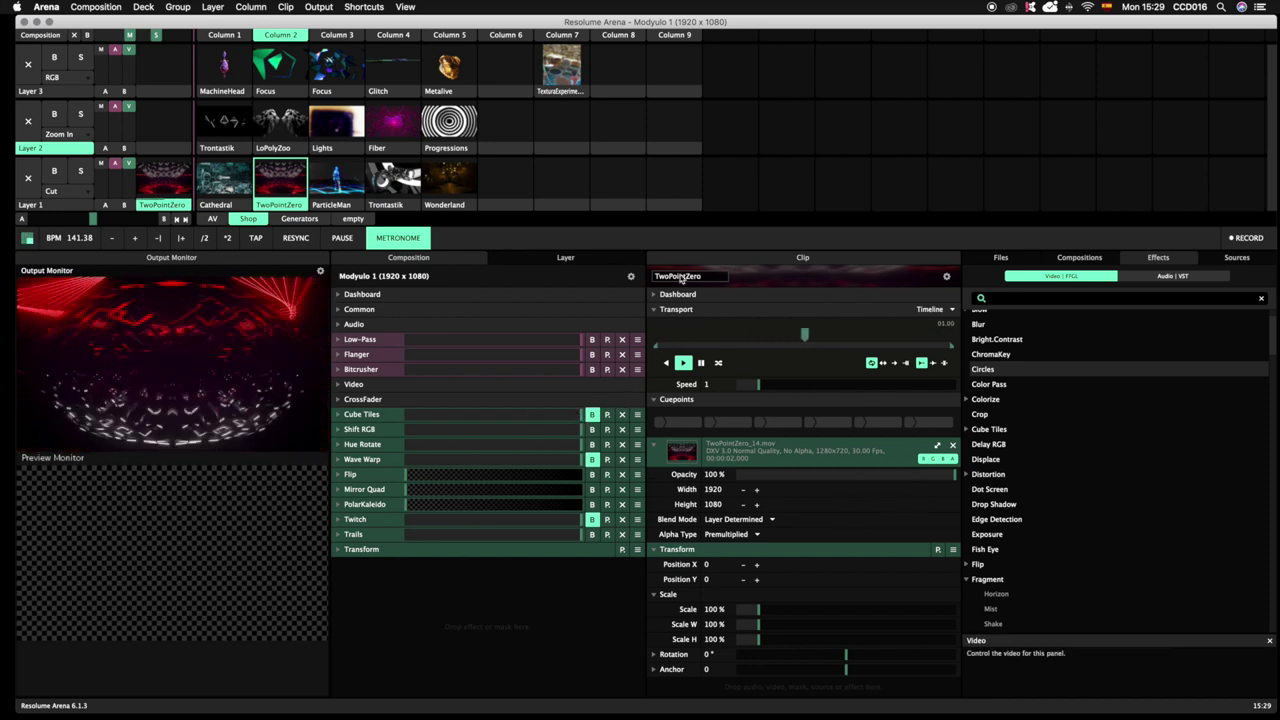
- Expand the composition's Cube Tiles effect and switch its bypass on and off, leaving the effect active
{"action": "left_click", "coordinate": [591, 414]}
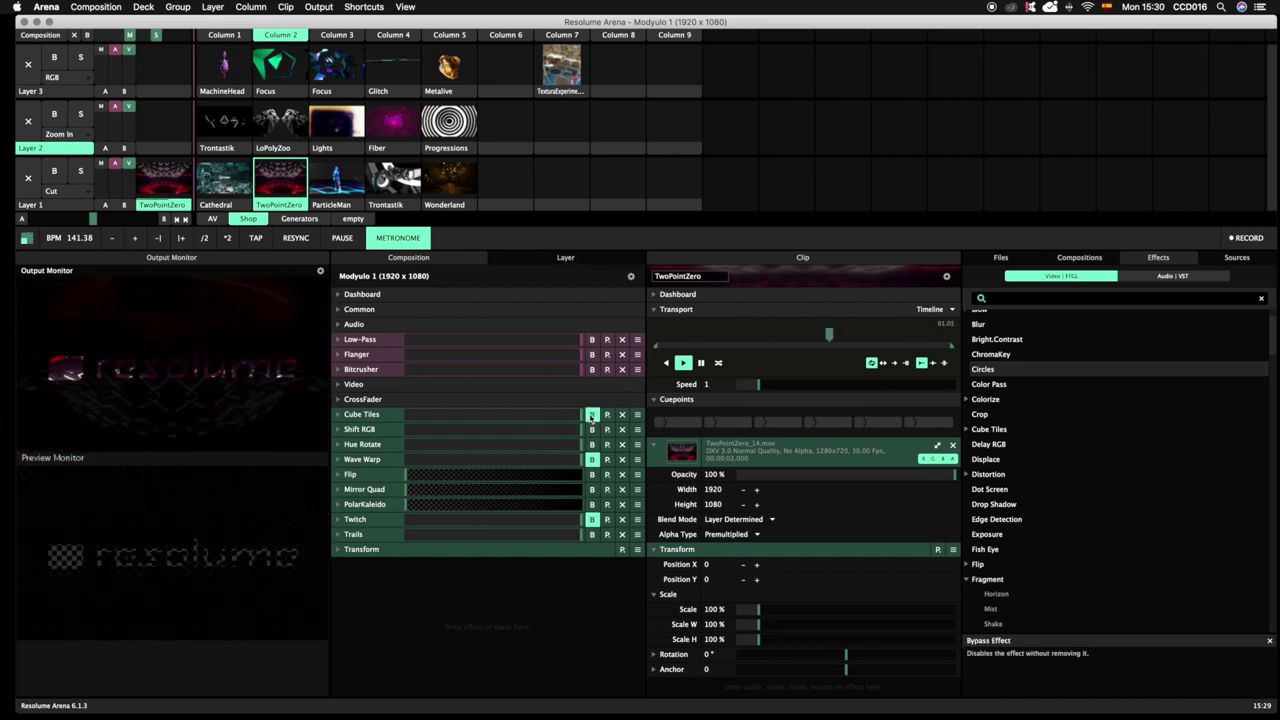
{"action": "left_click", "coordinate": [591, 414]}
{"action": "left_click", "coordinate": [345, 414]}
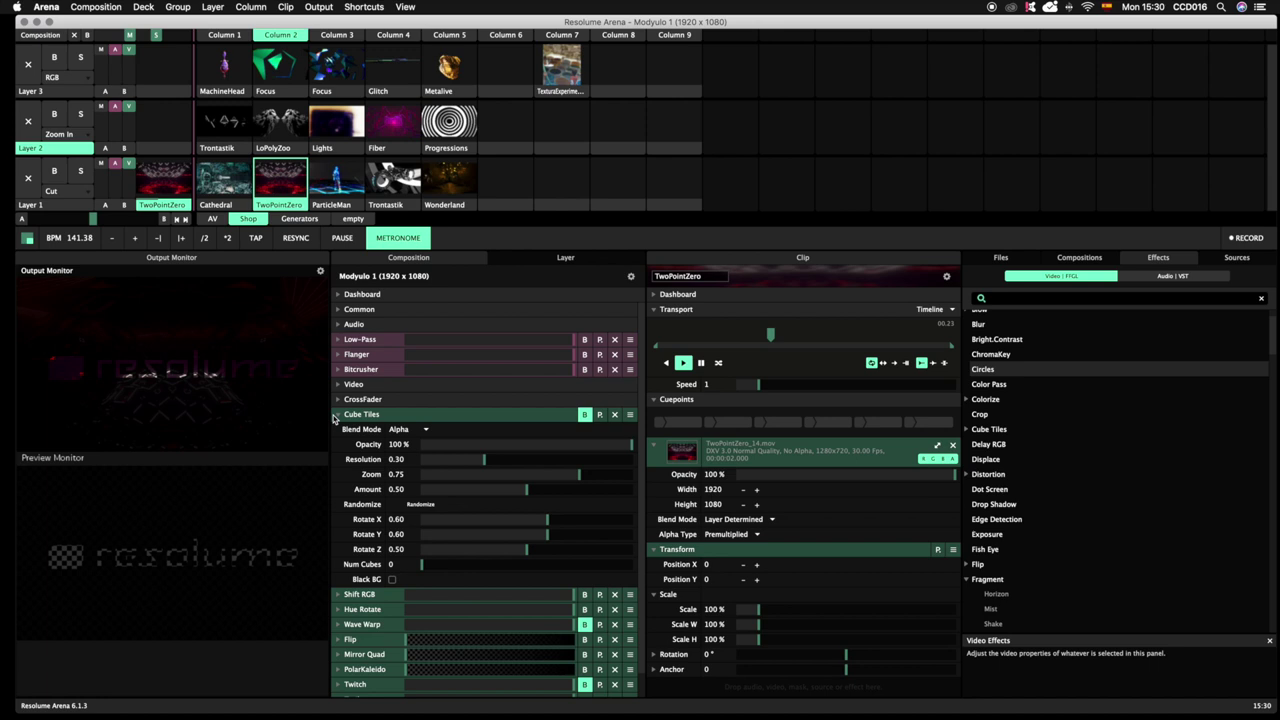
{"action": "left_click", "coordinate": [585, 414]}
{"action": "left_click", "coordinate": [585, 414]}
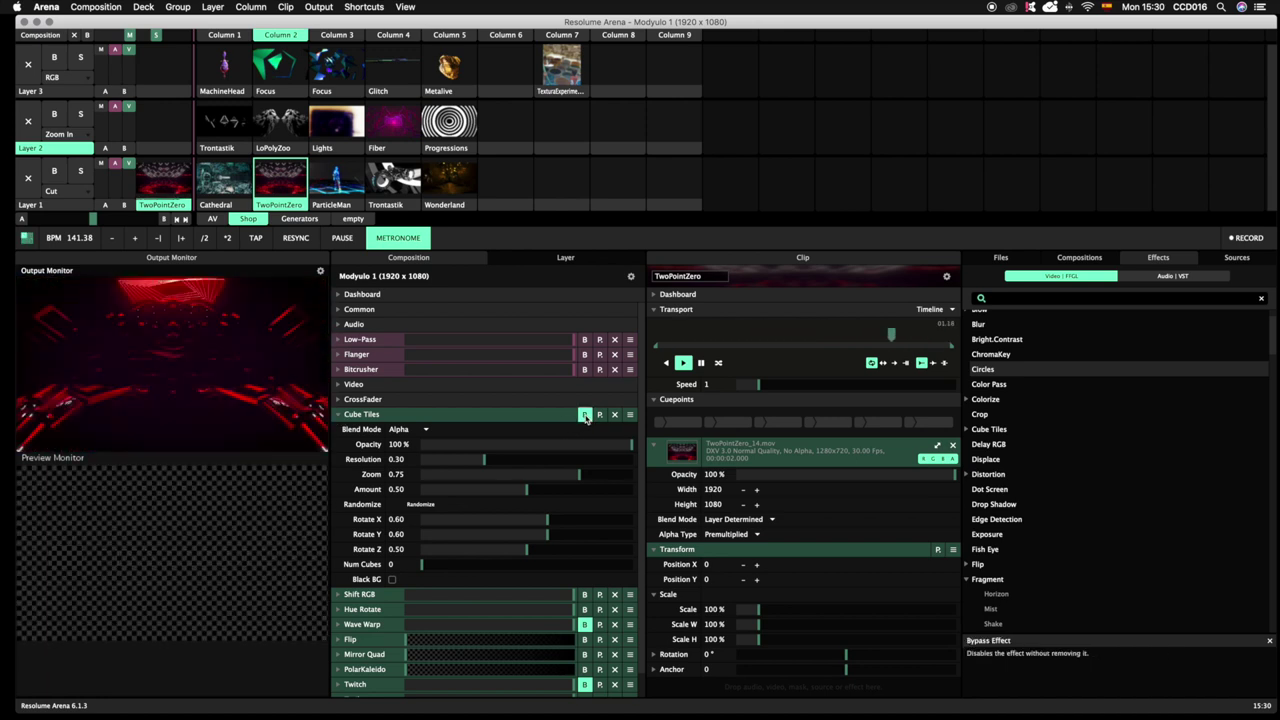
{"action": "left_click", "coordinate": [585, 414]}
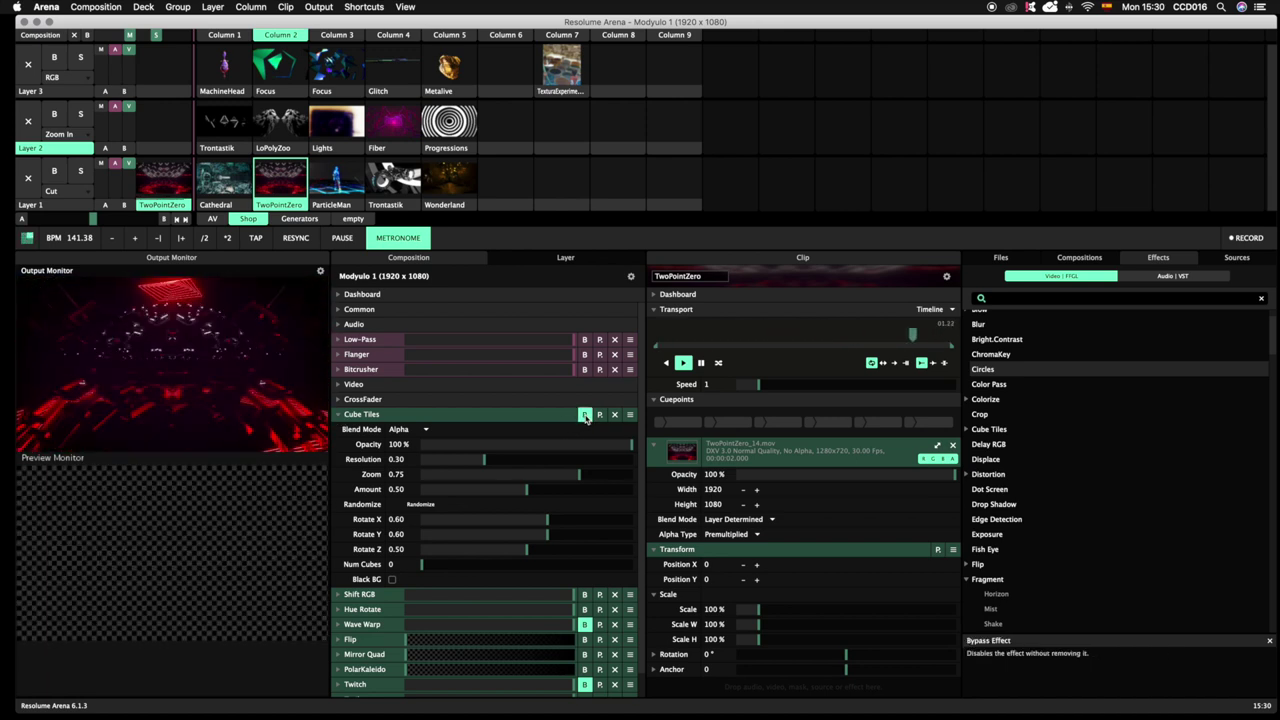
{"action": "left_click", "coordinate": [585, 414]}
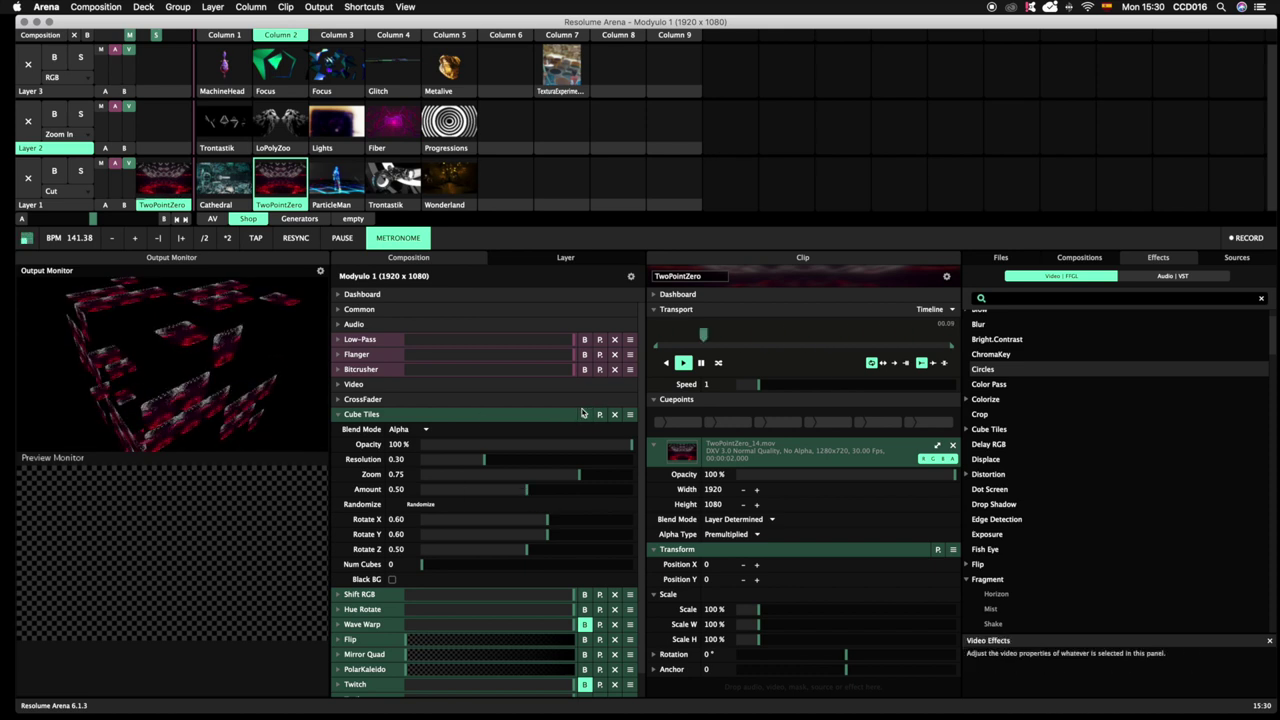
- Bypass the composition's other video effects from Shift RGB through Trails, leaving only Cube Tiles active
{"action": "left_click", "coordinate": [584, 594]}
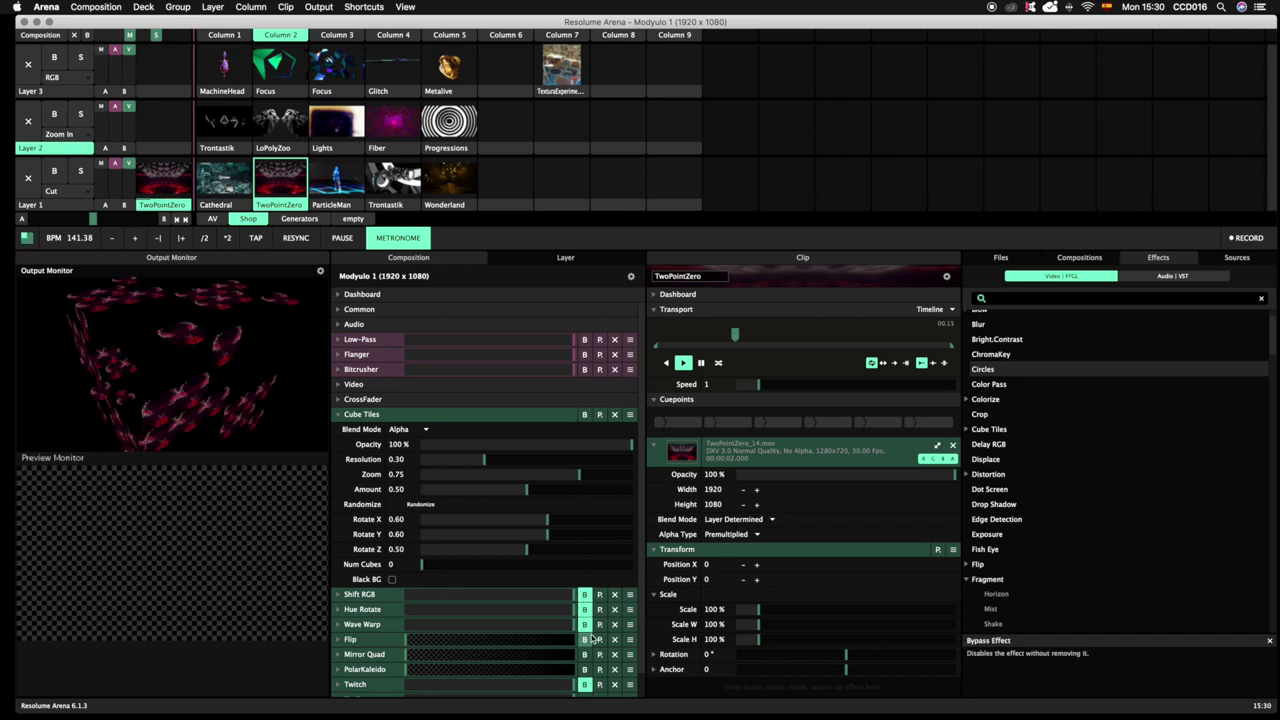
{"action": "scroll", "coordinate": [585, 680], "scroll_direction": "down", "scroll_amount": 1}
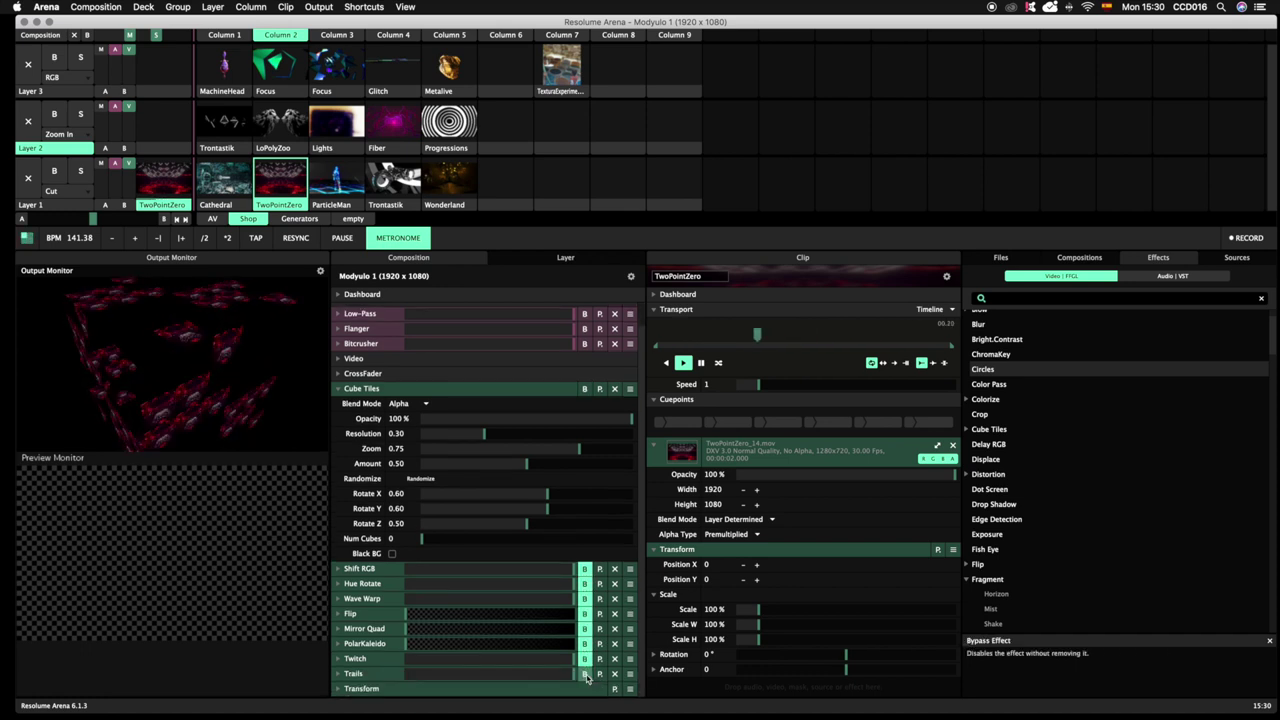
{"action": "scroll", "coordinate": [573, 605], "scroll_direction": "up", "scroll_amount": 1}
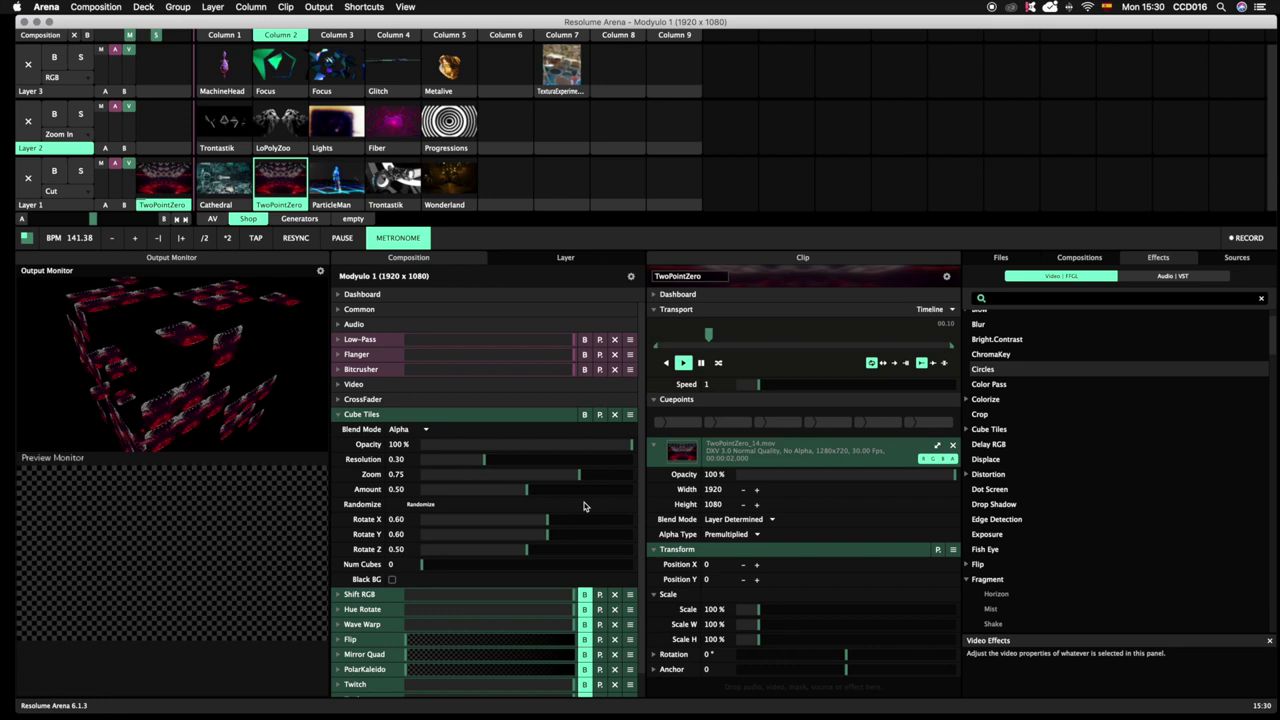
- Toggle the Cube Tiles bypass on and off, and set its Resolution to 0.44, Zoom to 0.50 and Amount to 0.40
{"action": "left_click", "coordinate": [585, 416]}
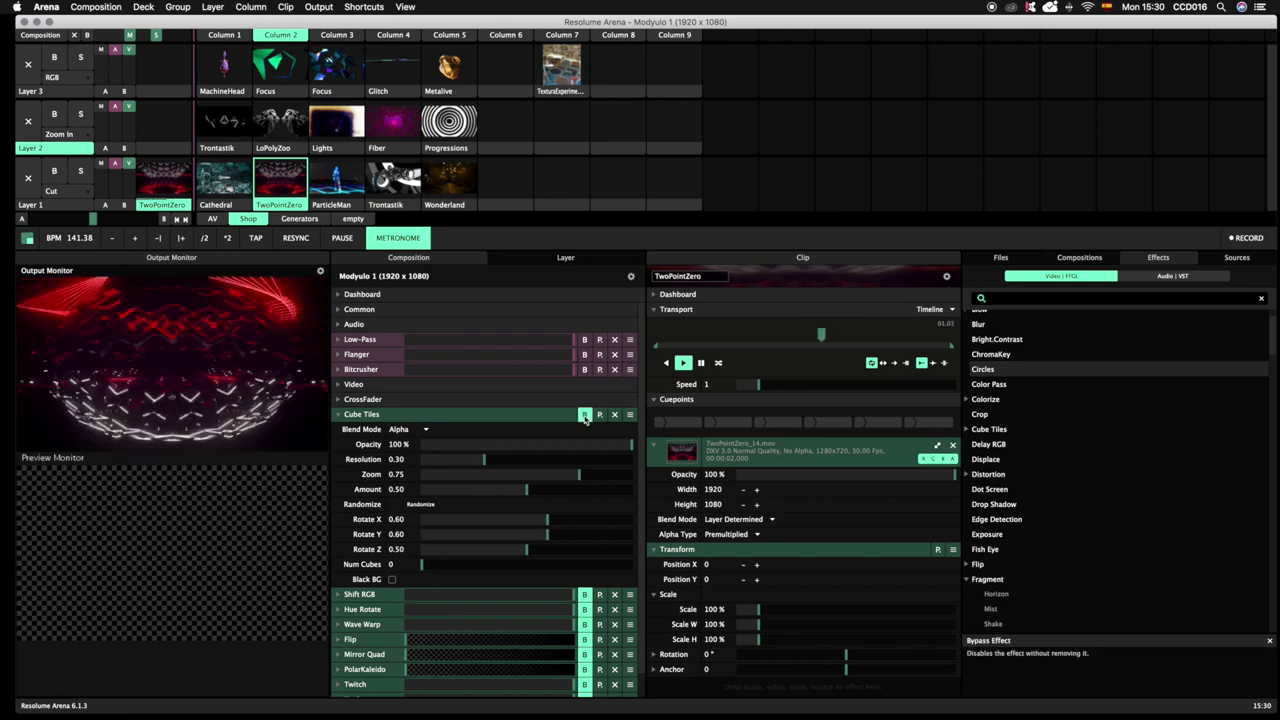
{"action": "left_click", "coordinate": [582, 416]}
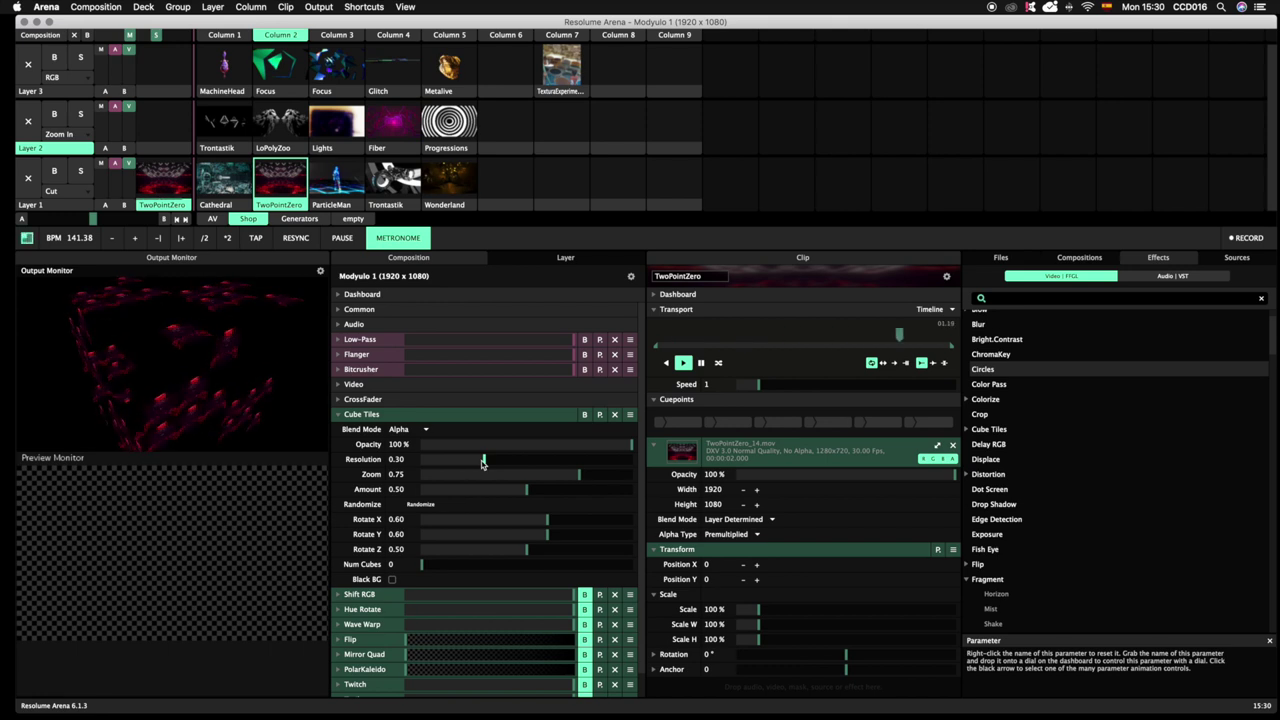
{"action": "left_click_drag", "start_coordinate": [481, 462], "coordinate": [518, 484]}
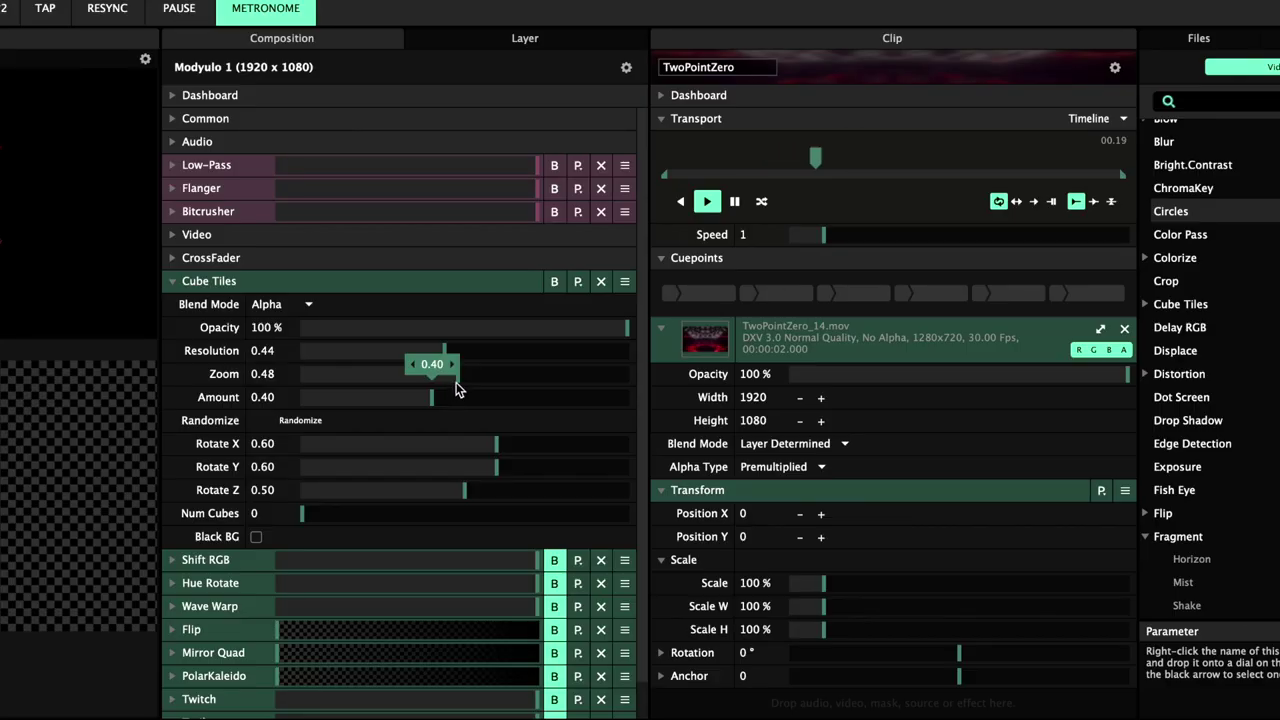
{"action": "left_click_drag", "start_coordinate": [458, 374], "coordinate": [463, 374]}
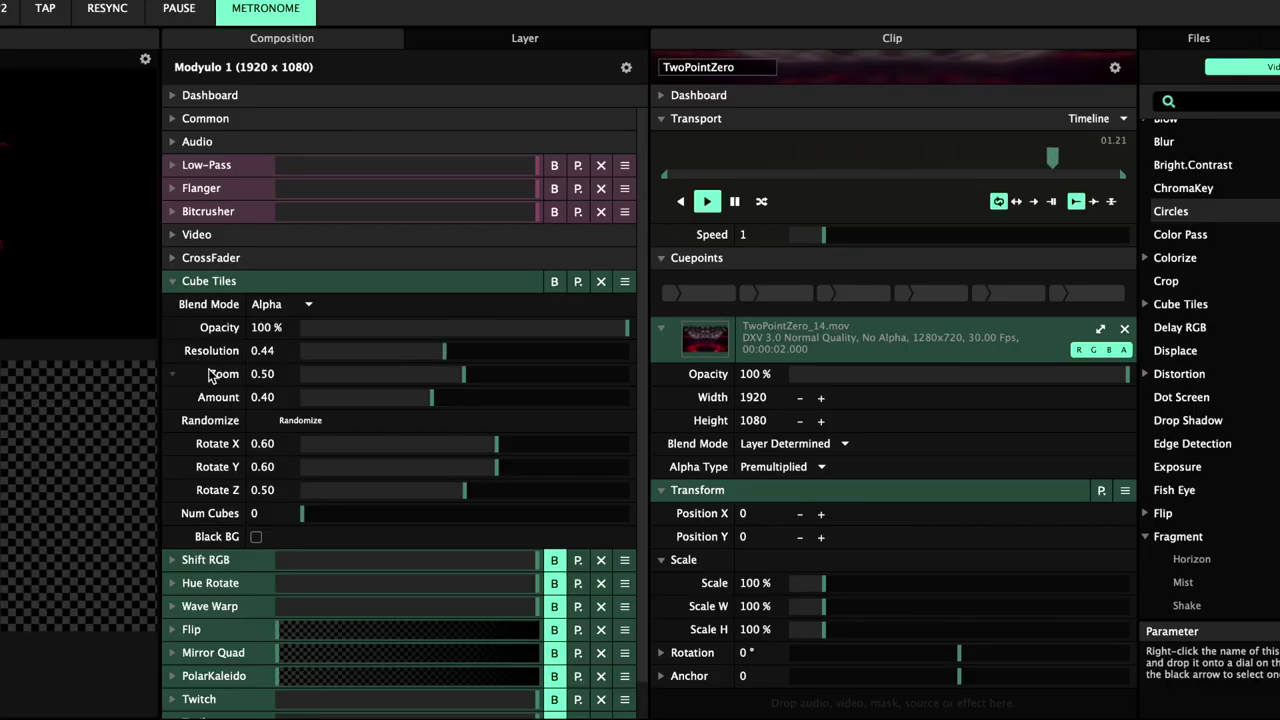
- Animate the Cube Tiles Zoom parameter with External FFT and expand its frequency spectrum controls
{"action": "right_click", "coordinate": [170, 379]}
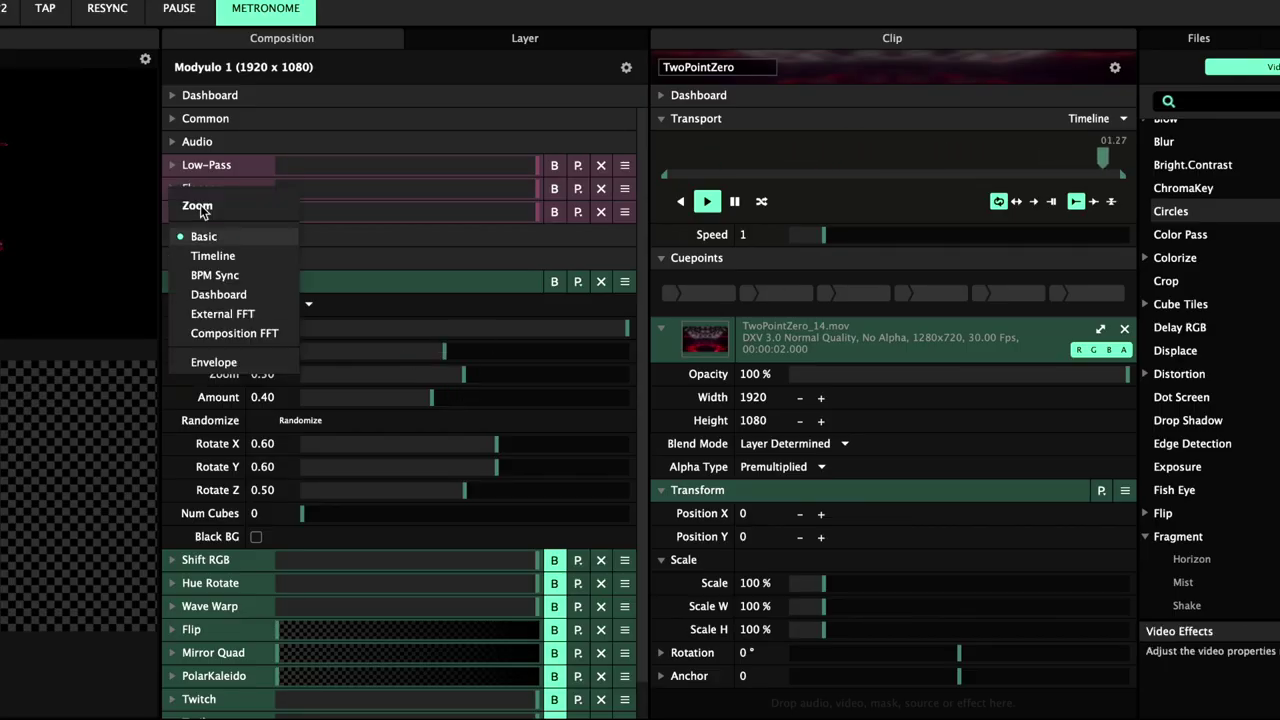
{"action": "left_click", "coordinate": [265, 319]}
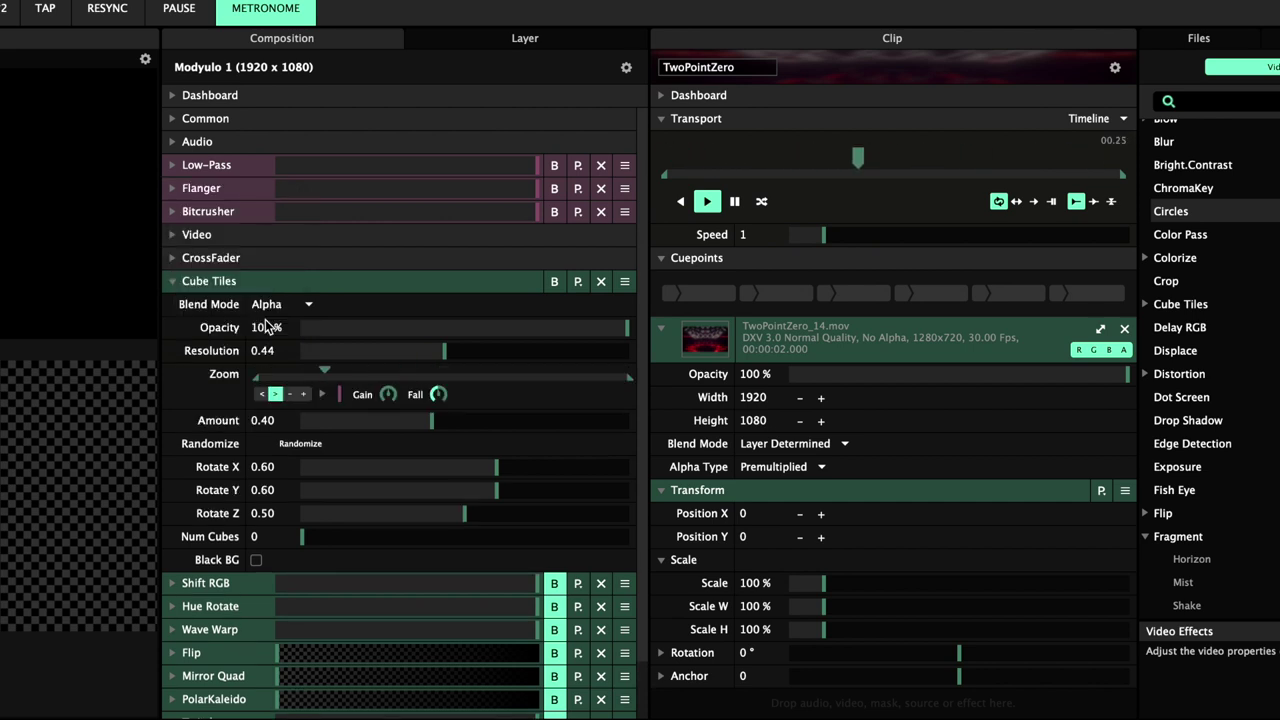
{"action": "left_click", "coordinate": [321, 395]}
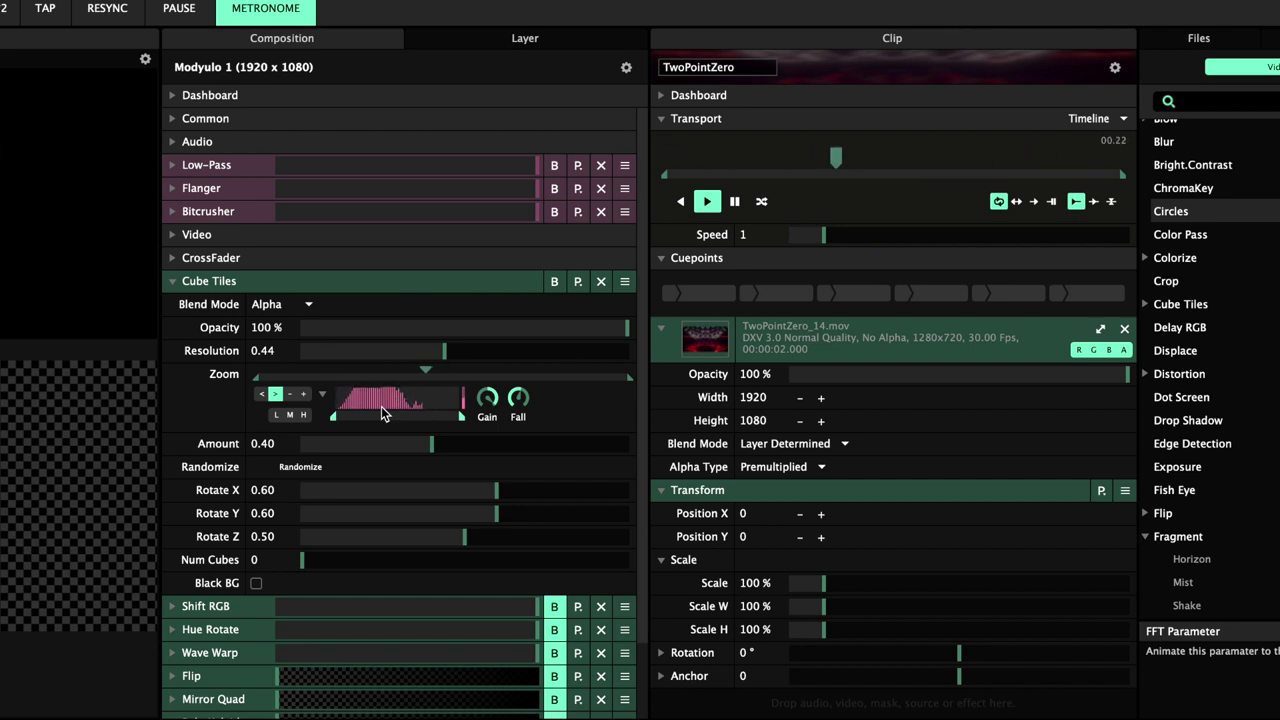
{"action": "left_click", "coordinate": [286, 416]}
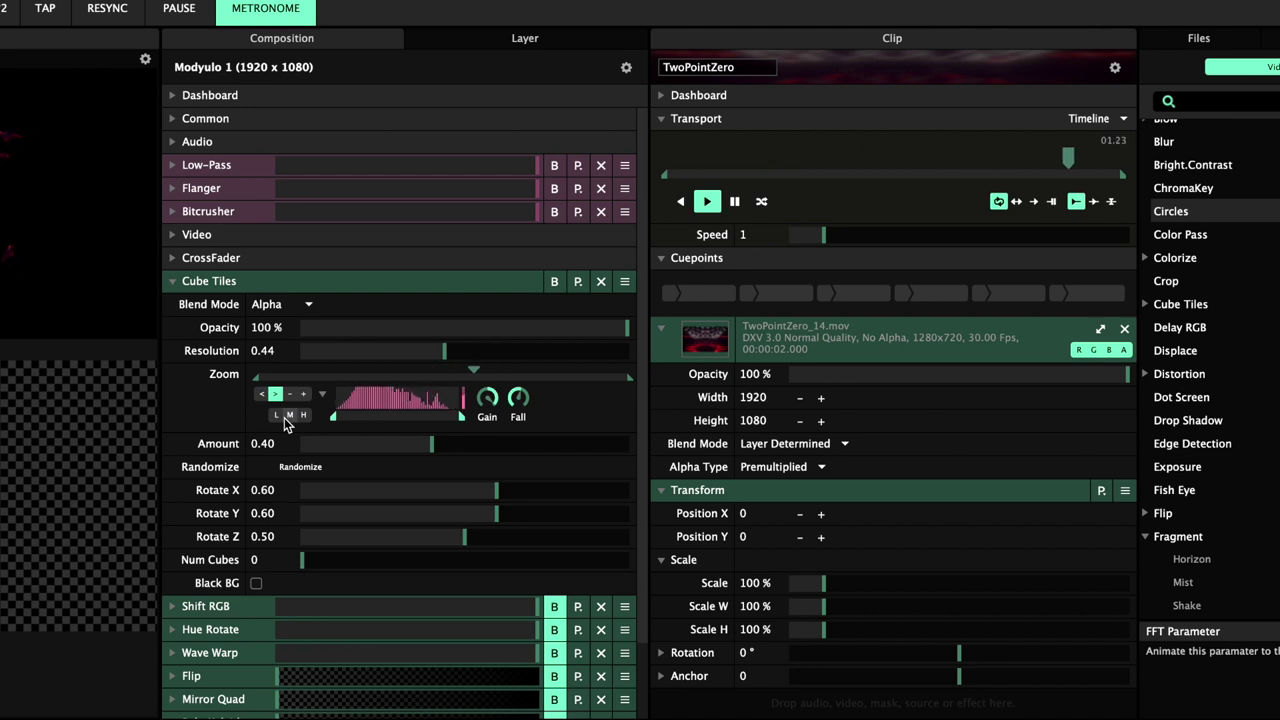
- Animate the Cube Tiles Rotate Y parameter with External FFT and expand its frequency spectrum controls
{"action": "right_click", "coordinate": [172, 512]}
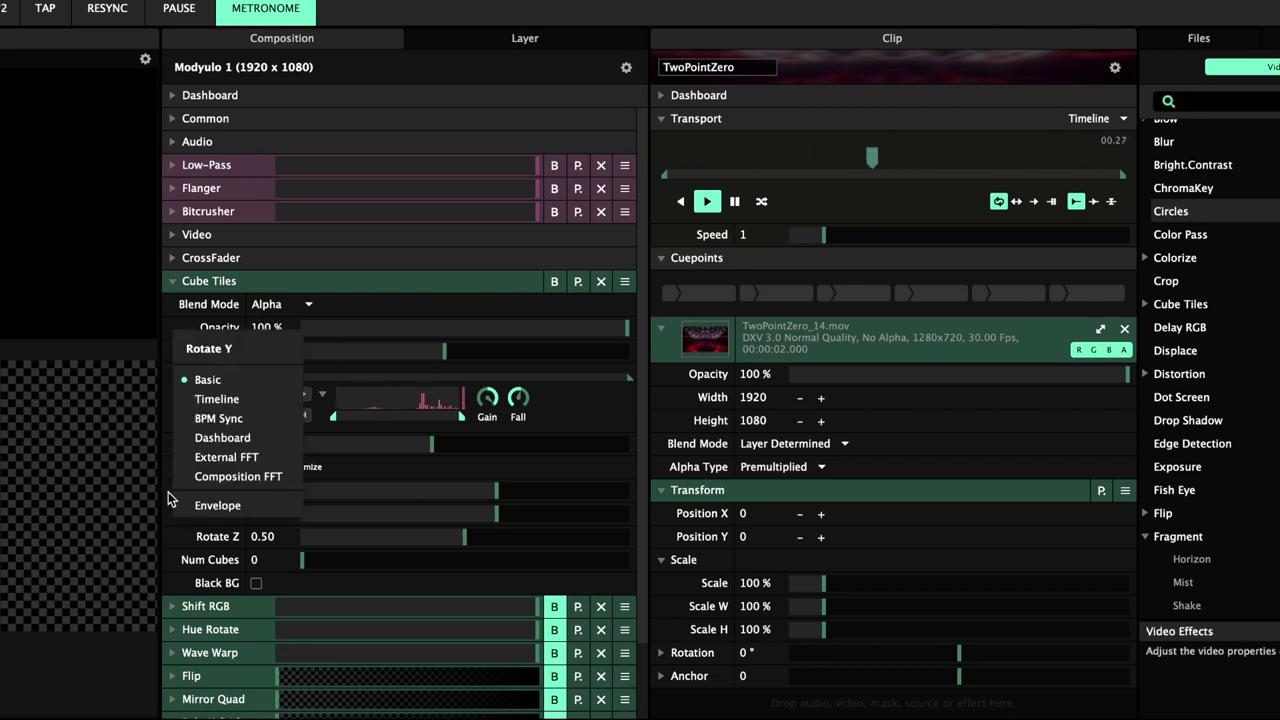
{"action": "left_click", "coordinate": [216, 457]}
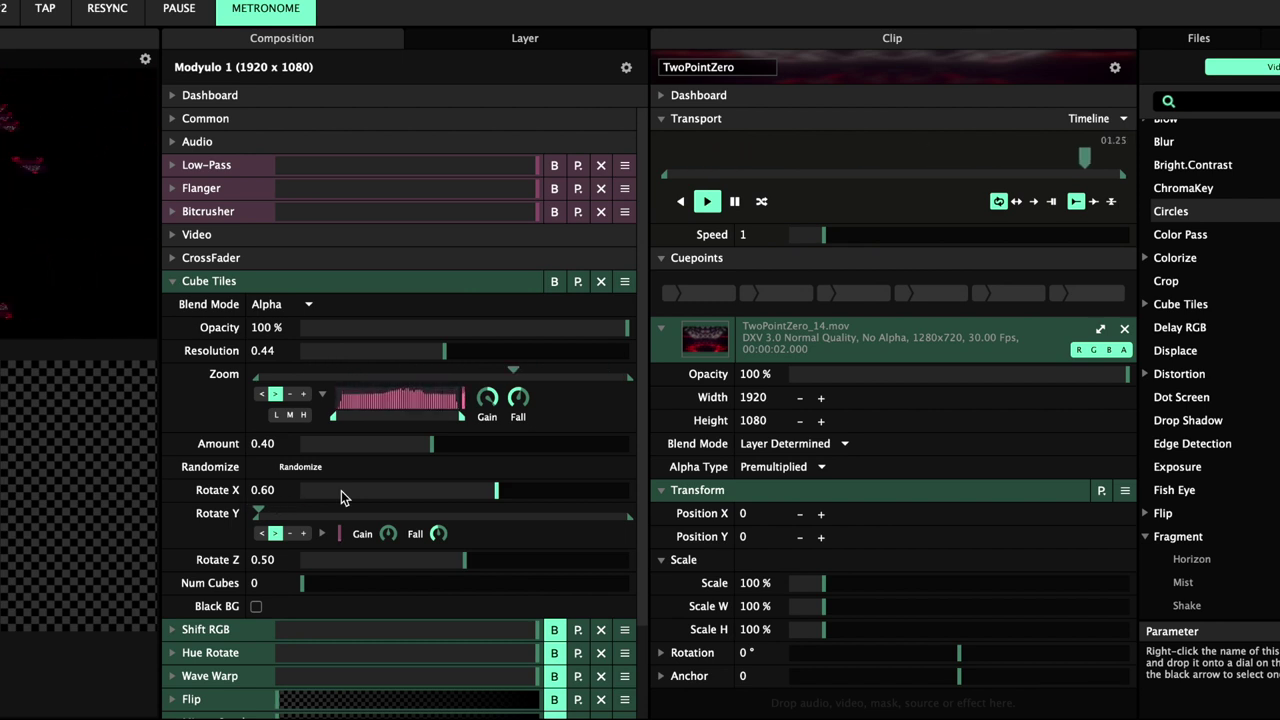
{"action": "left_click", "coordinate": [323, 533]}
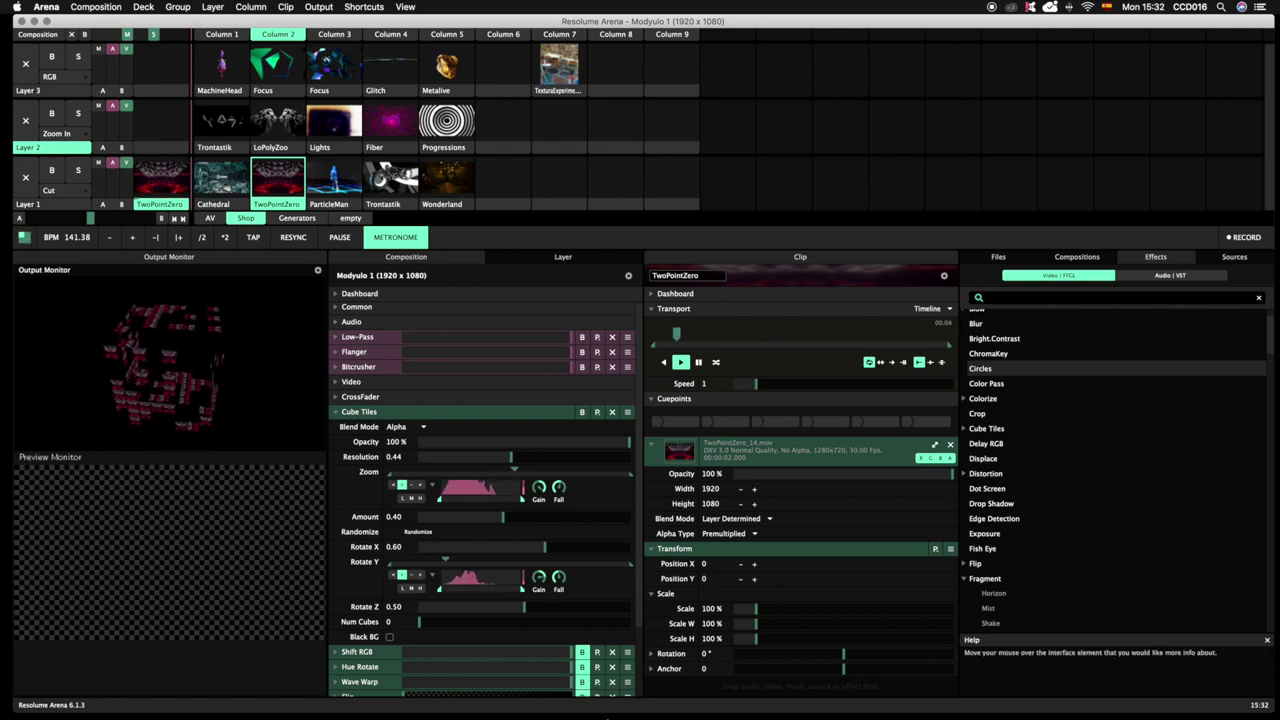
- Switch to macOS System Preferences and bring up the Sound input settings
{"action": "left_click", "coordinate": [24, 7]}
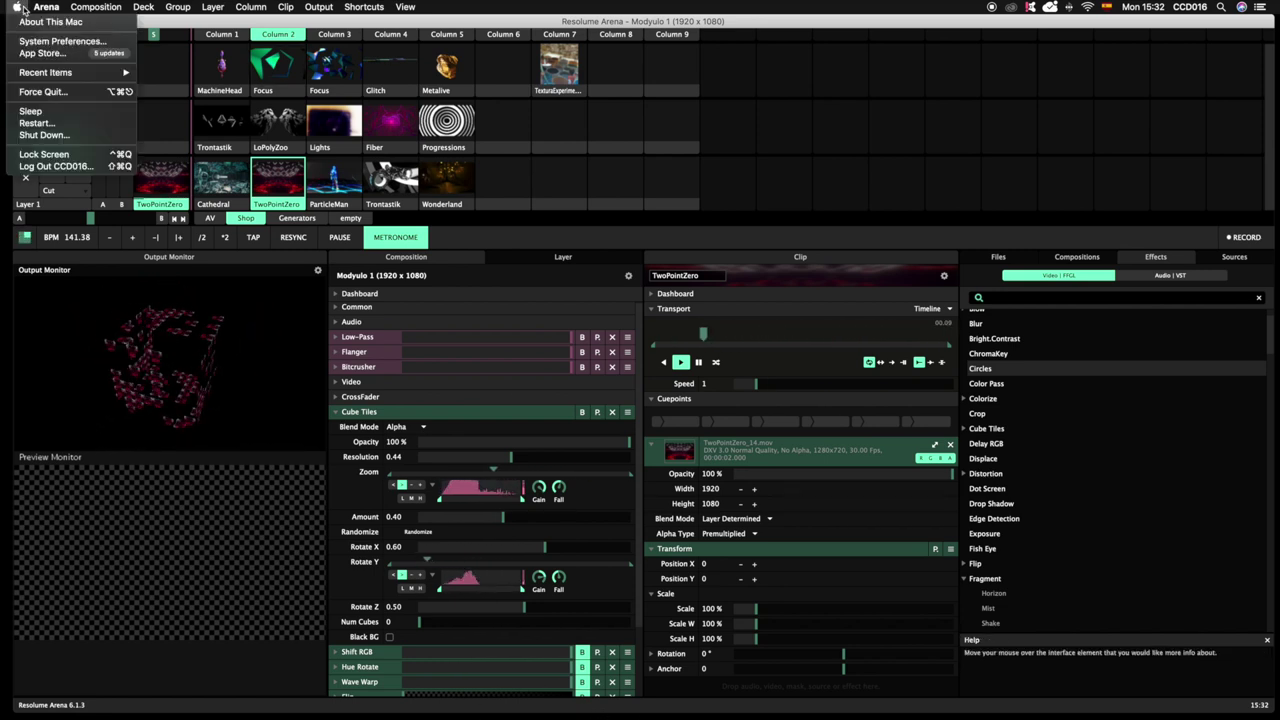
{"action": "left_click", "coordinate": [44, 42]}
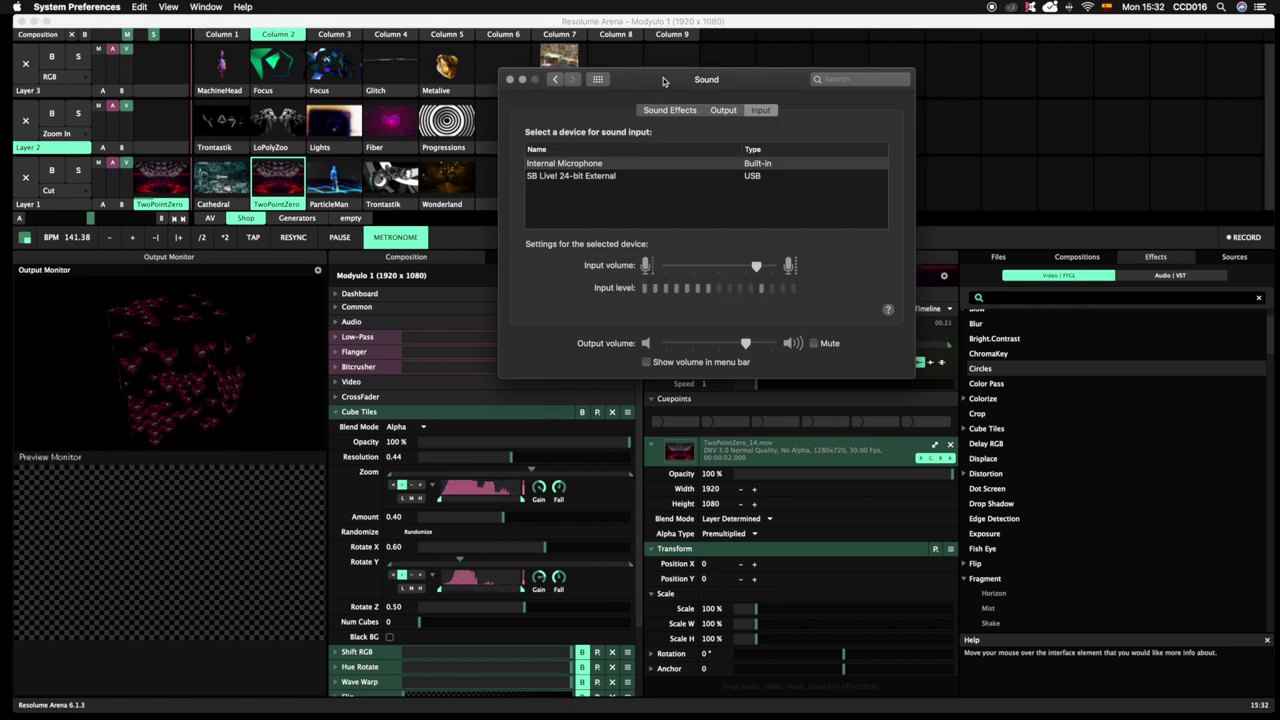
{"action": "left_click_drag", "start_coordinate": [663, 81], "coordinate": [603, 59]}
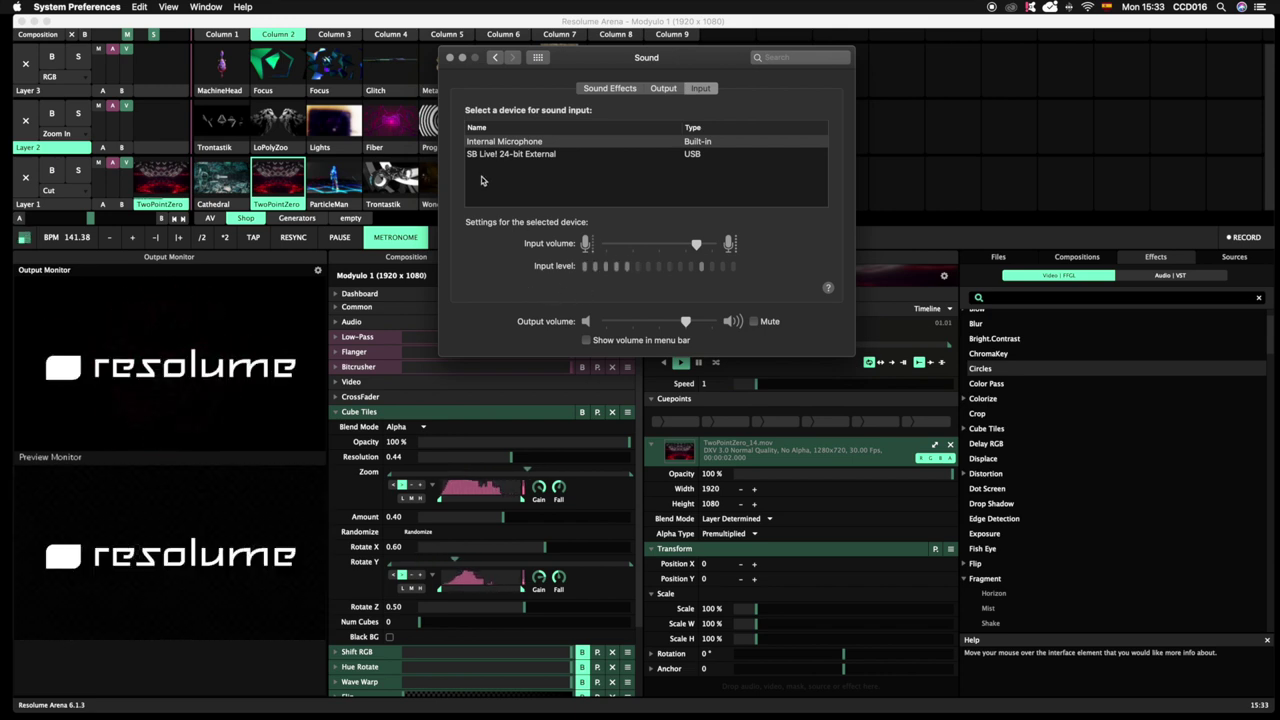
{"action": "left_click", "coordinate": [538, 58]}
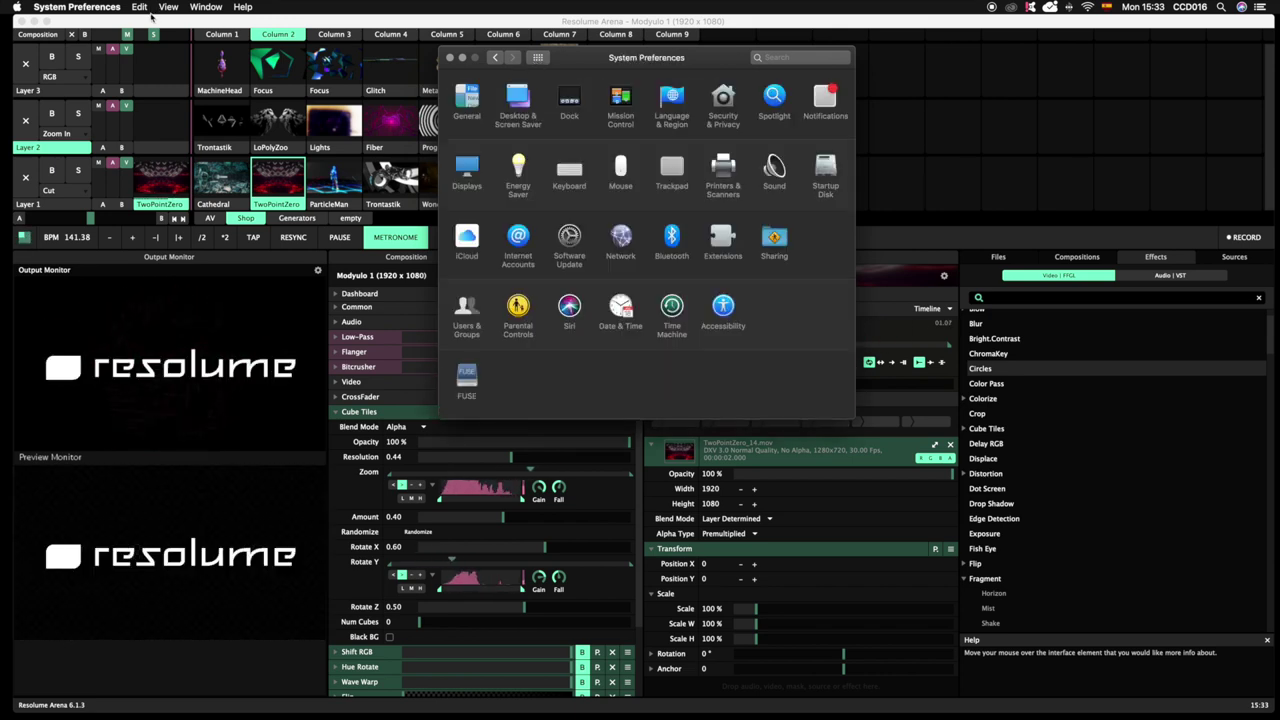
{"action": "left_click", "coordinate": [775, 172]}
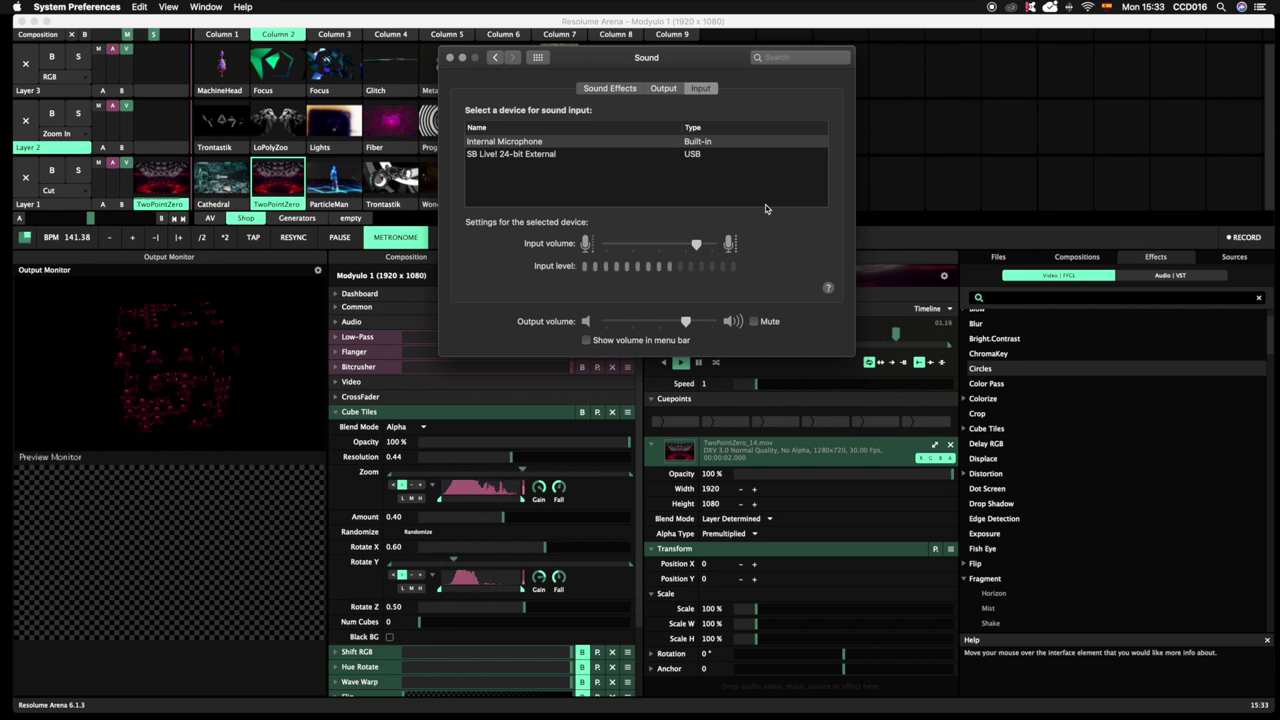
- Select SB Live! 24-bit External as the system sound input device and close System Preferences
{"action": "left_click", "coordinate": [512, 142]}
{"action": "left_click", "coordinate": [513, 155]}
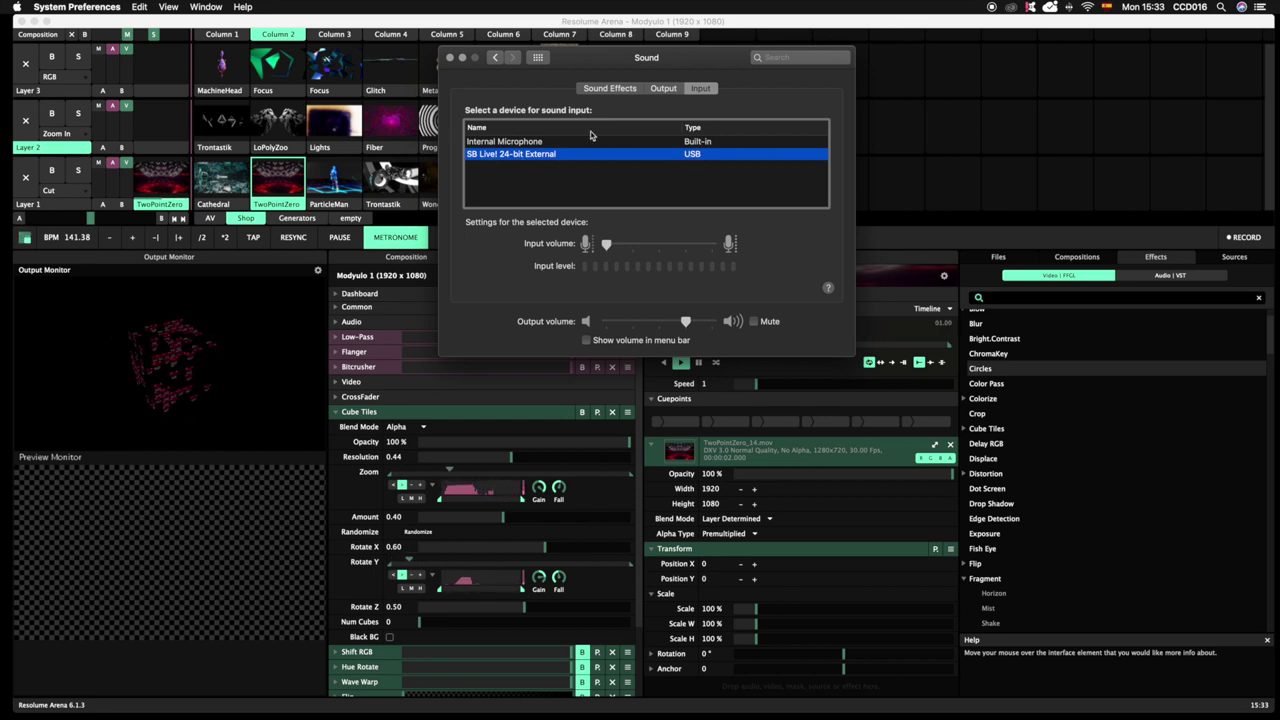
{"action": "left_click_drag", "start_coordinate": [698, 57], "coordinate": [702, 85]}
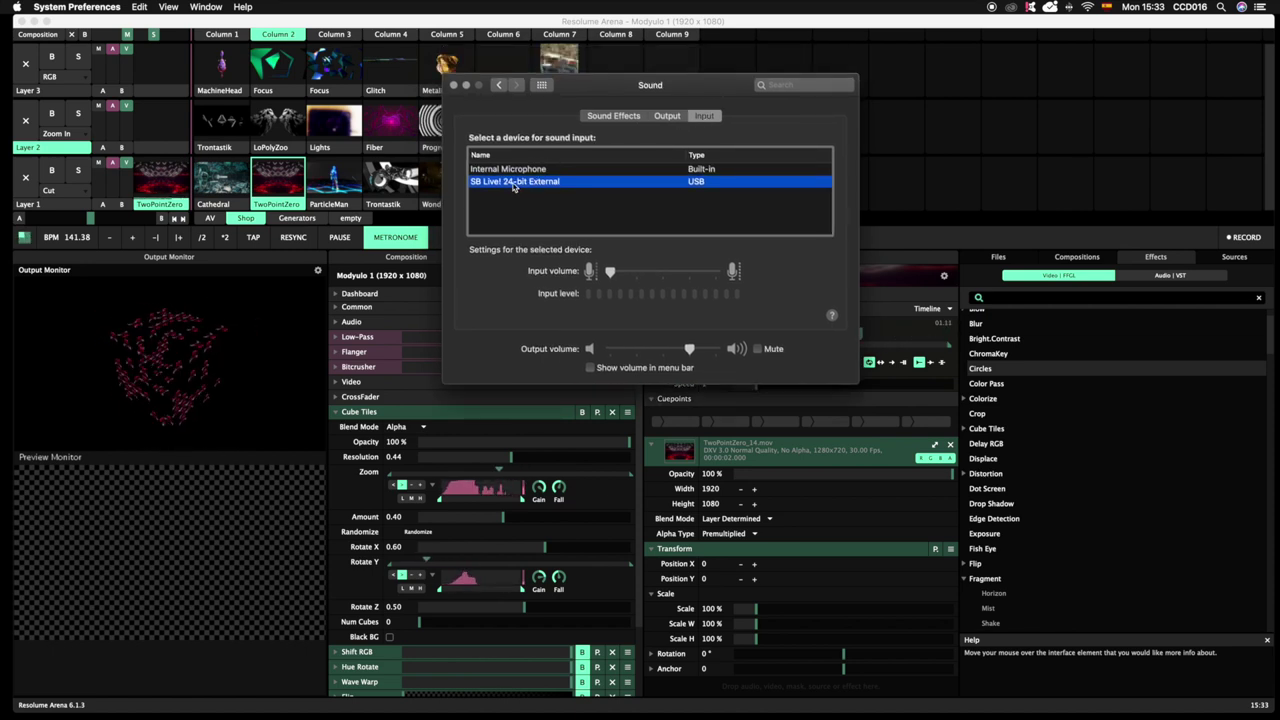
{"action": "left_click", "coordinate": [454, 87]}
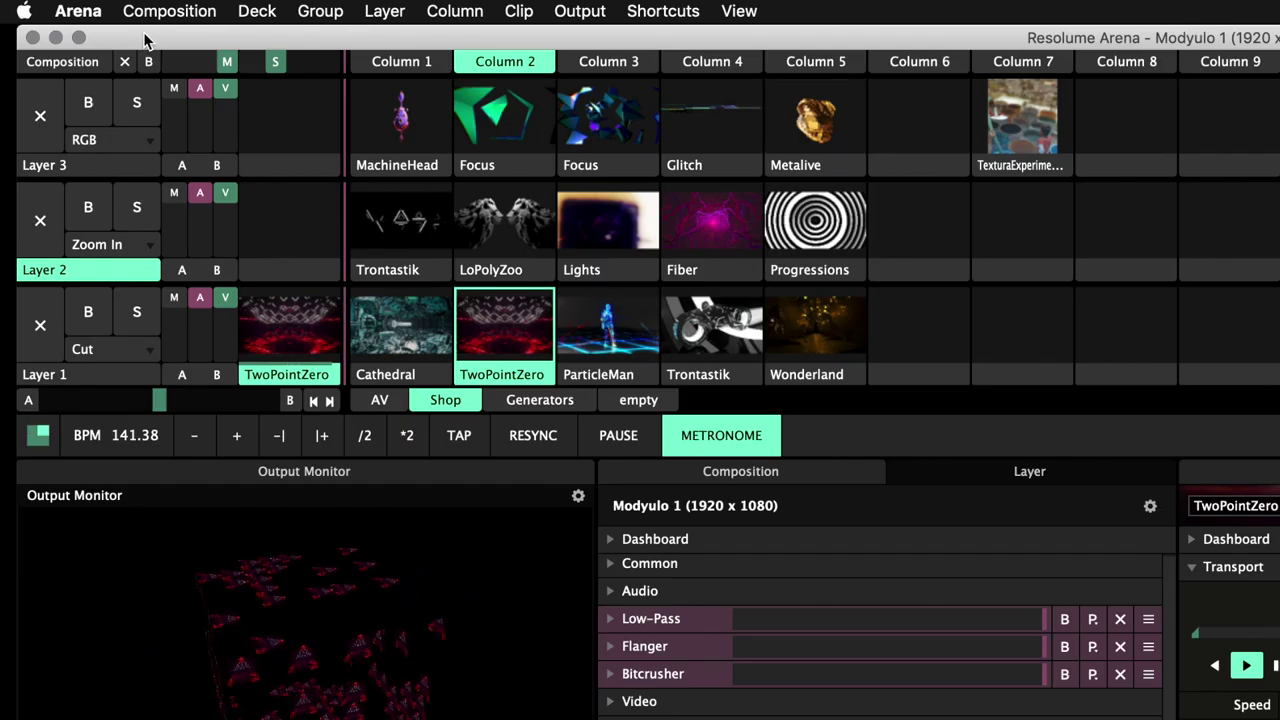
- Open Resolume Arena's preferences and show the Audio settings
{"action": "left_click", "coordinate": [65, 14]}
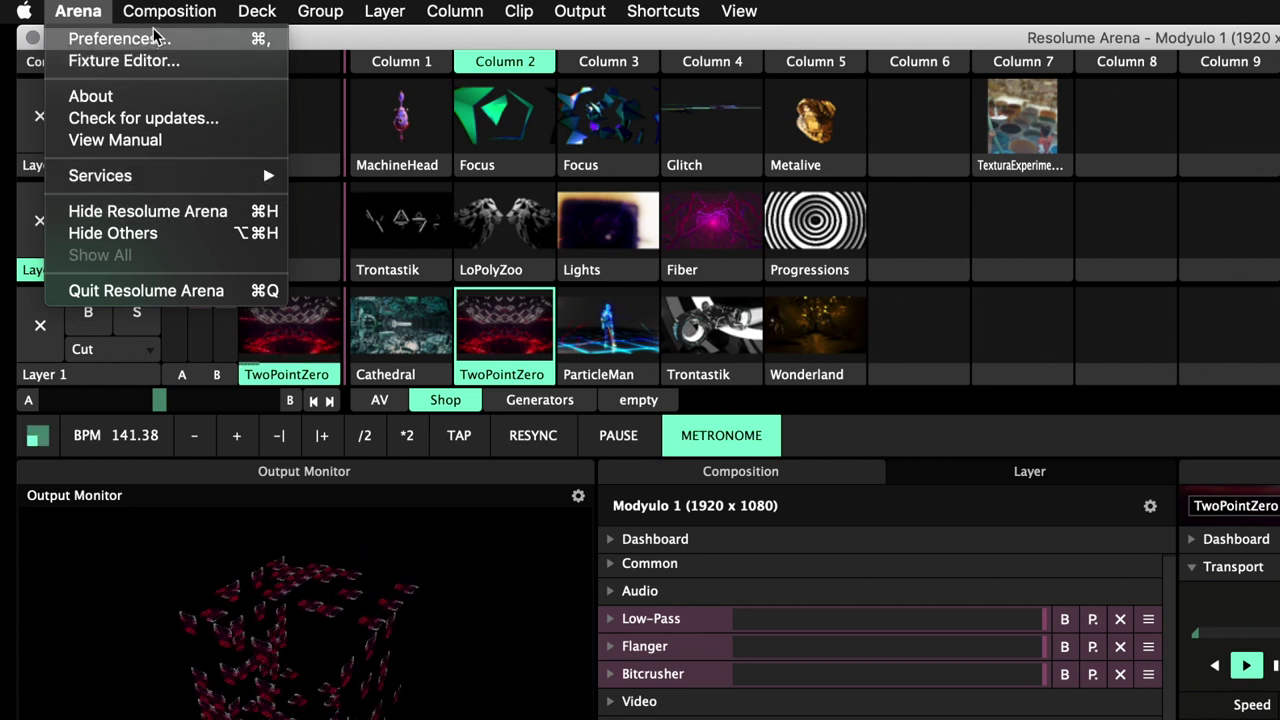
{"action": "left_click", "coordinate": [95, 38]}
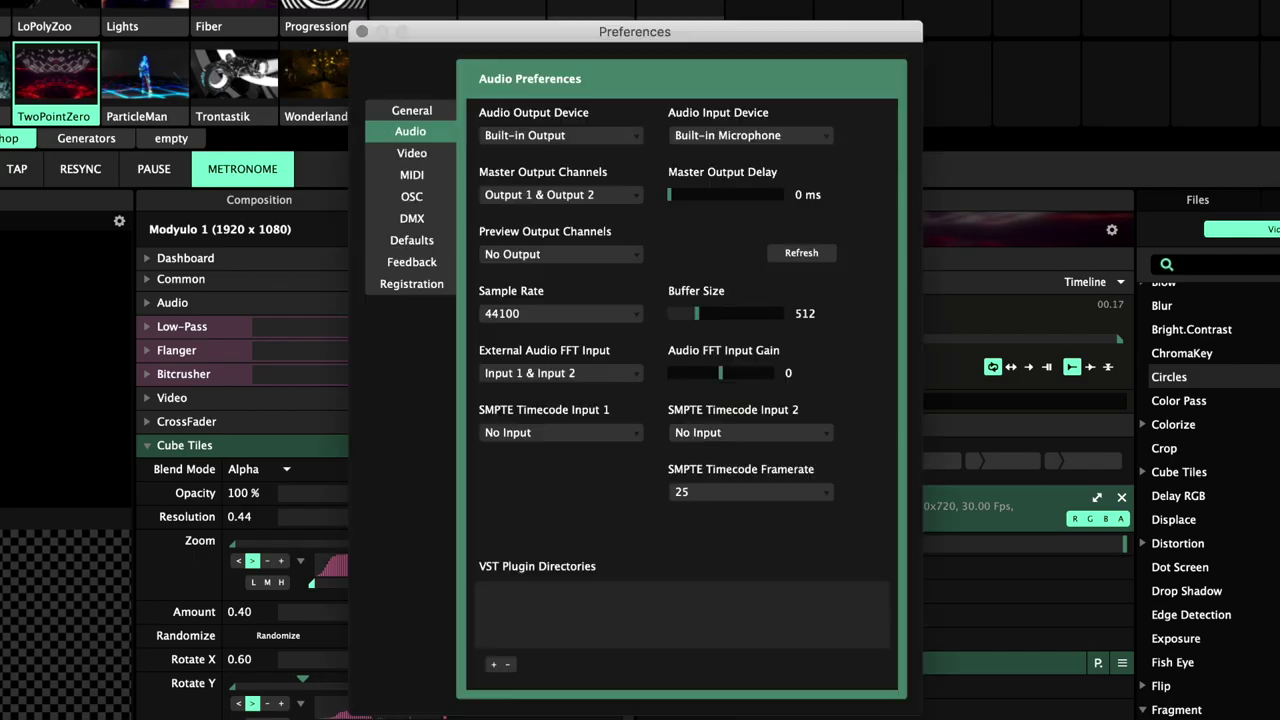
{"action": "left_click", "coordinate": [411, 111]}
{"action": "left_click", "coordinate": [409, 131]}
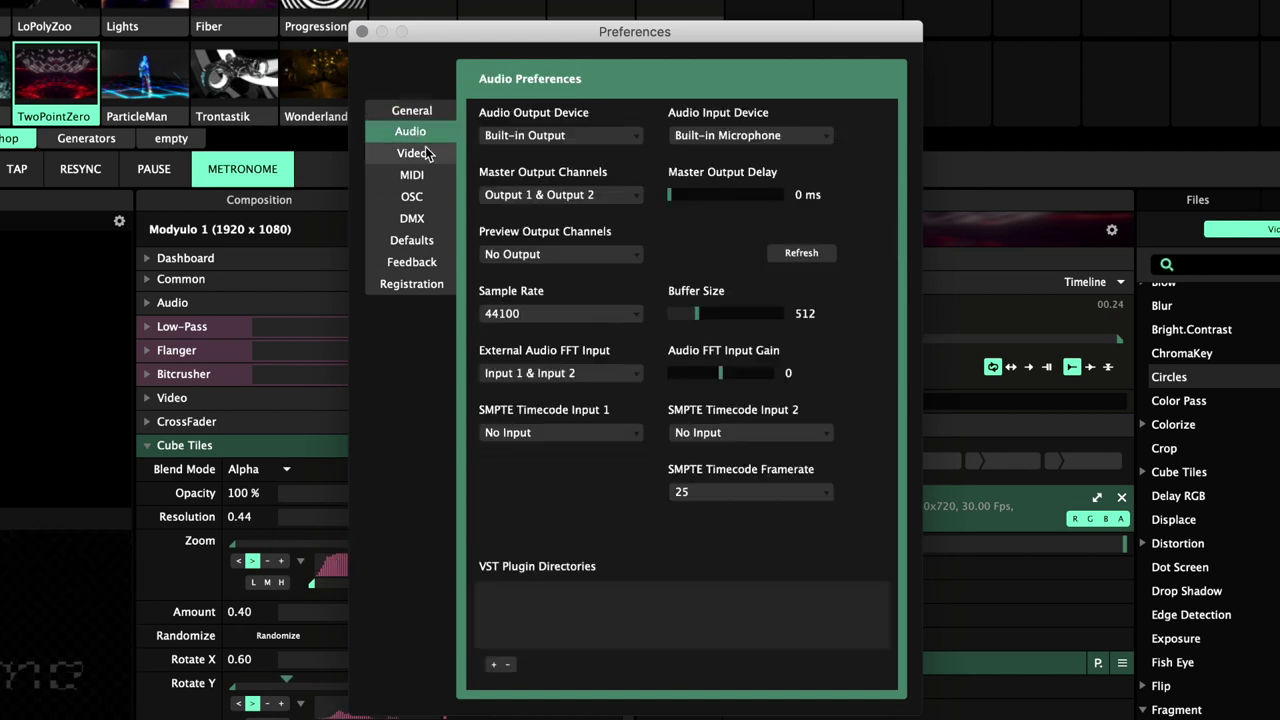
- Set the Audio Input Device to SB Live! 24-bit External
{"action": "left_click", "coordinate": [760, 142]}
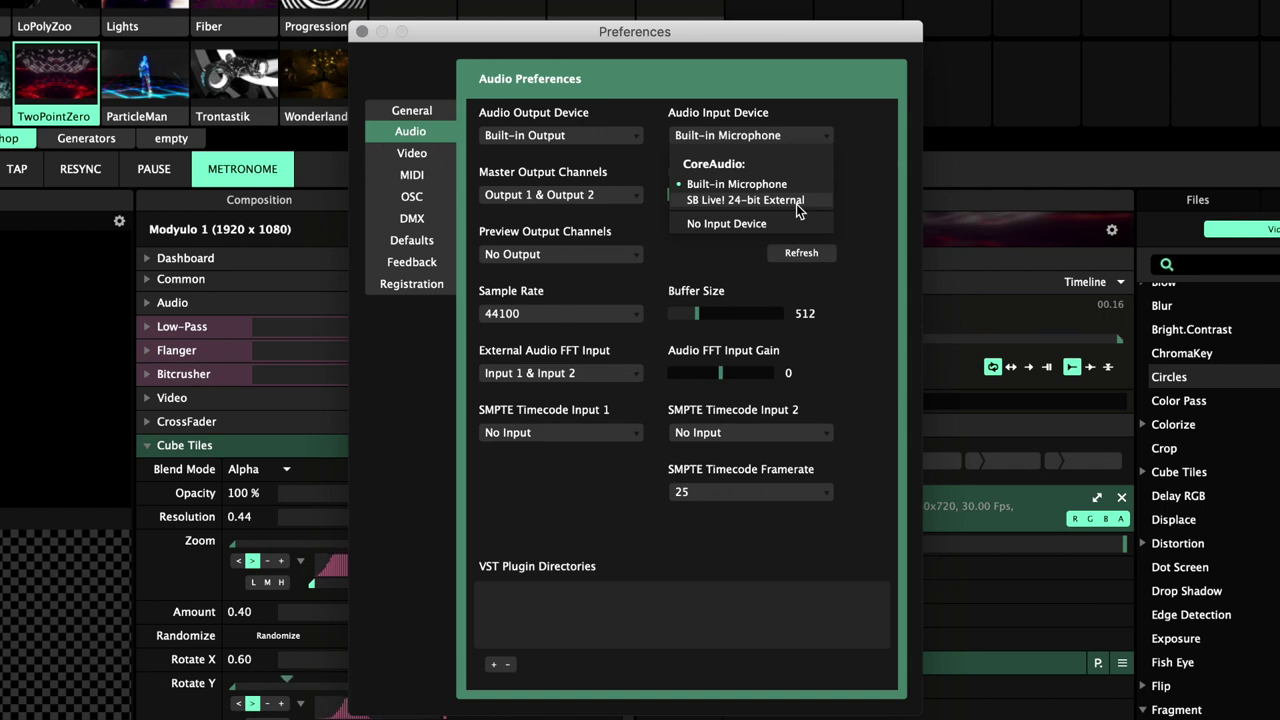
{"action": "left_click", "coordinate": [694, 204]}
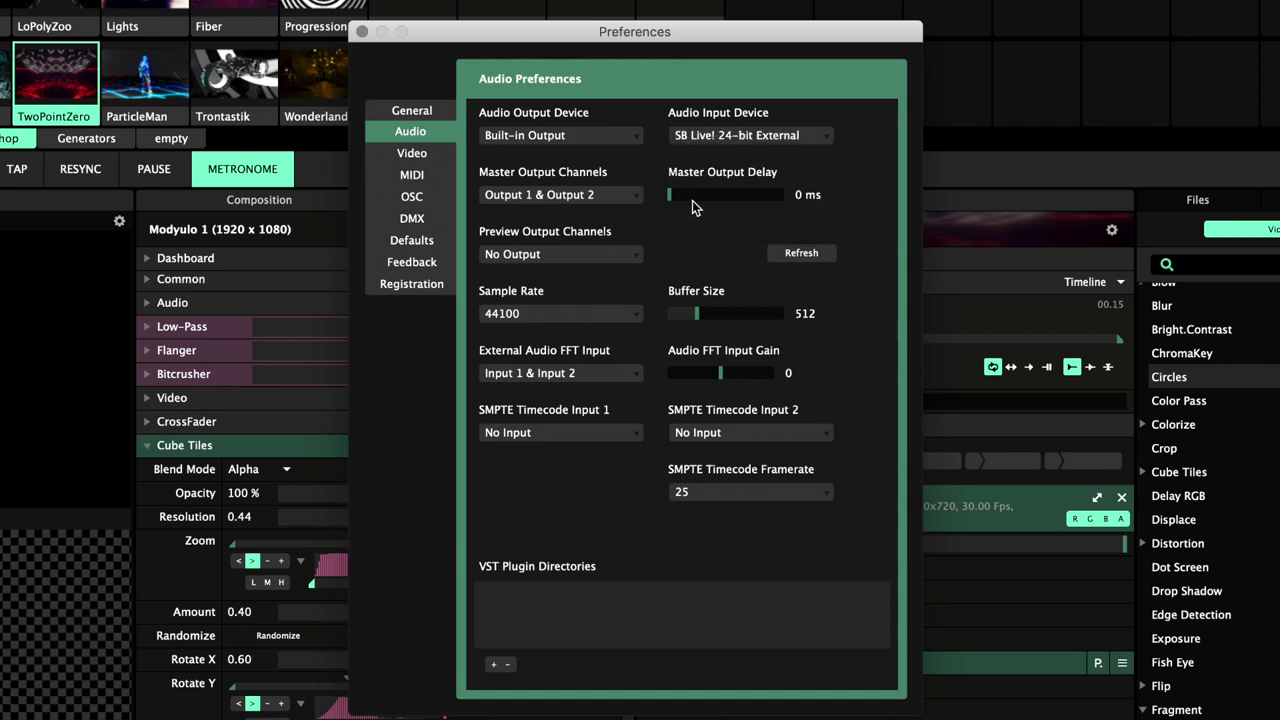
{"action": "left_click", "coordinate": [703, 140]}
{"action": "left_click", "coordinate": [695, 202]}
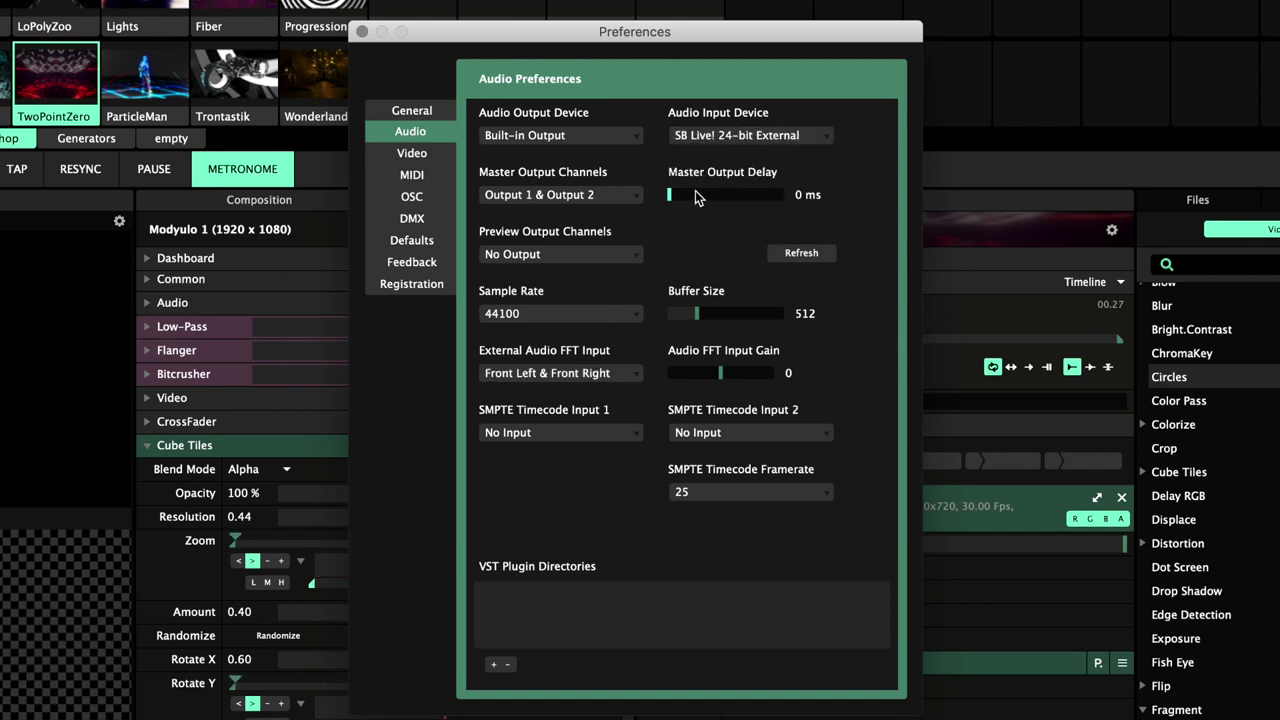
- Examine the available audio output and input devices, keeping Built-in Output and SB Live! 24-bit External selected
{"action": "left_click", "coordinate": [611, 135]}
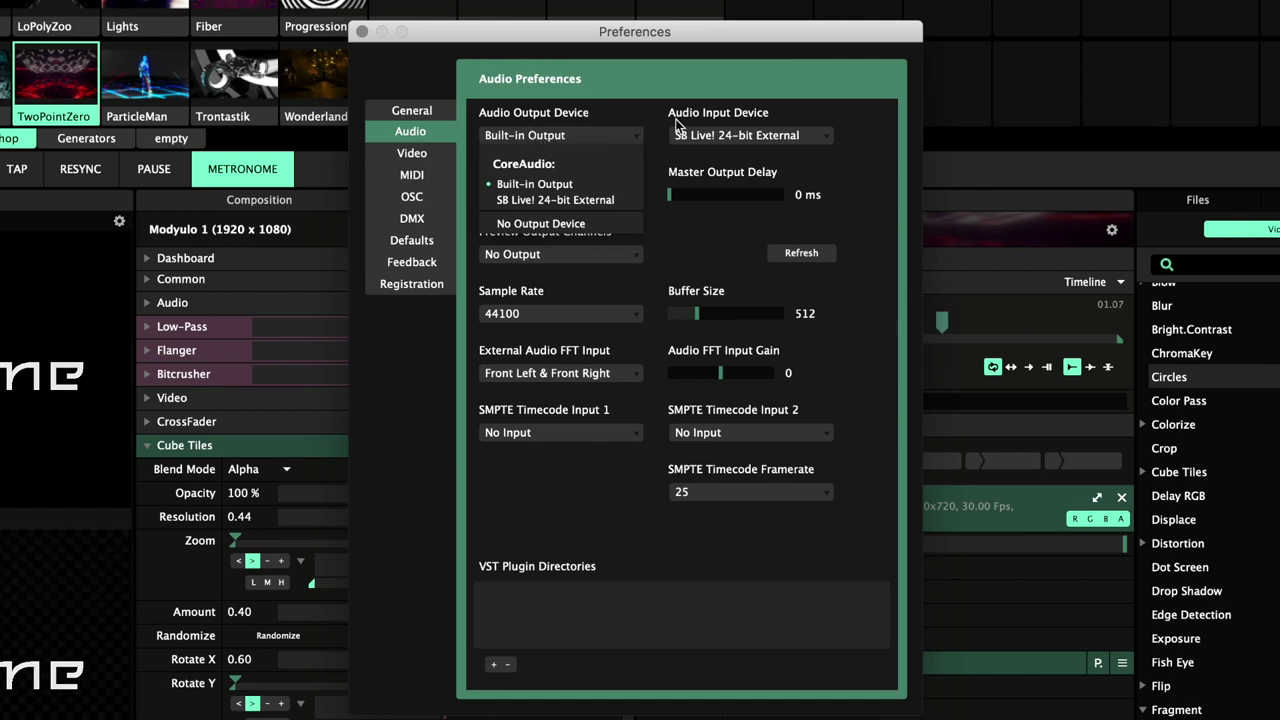
{"action": "left_click", "coordinate": [710, 116]}
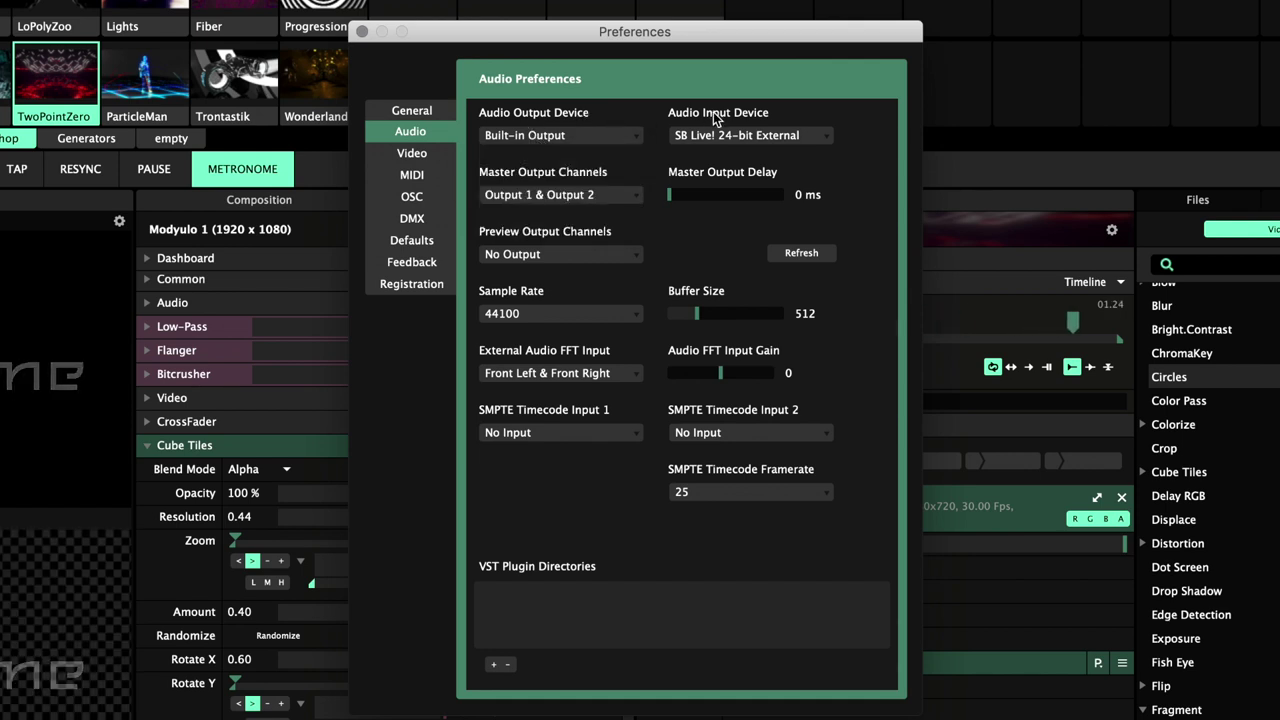
{"action": "left_click", "coordinate": [558, 138]}
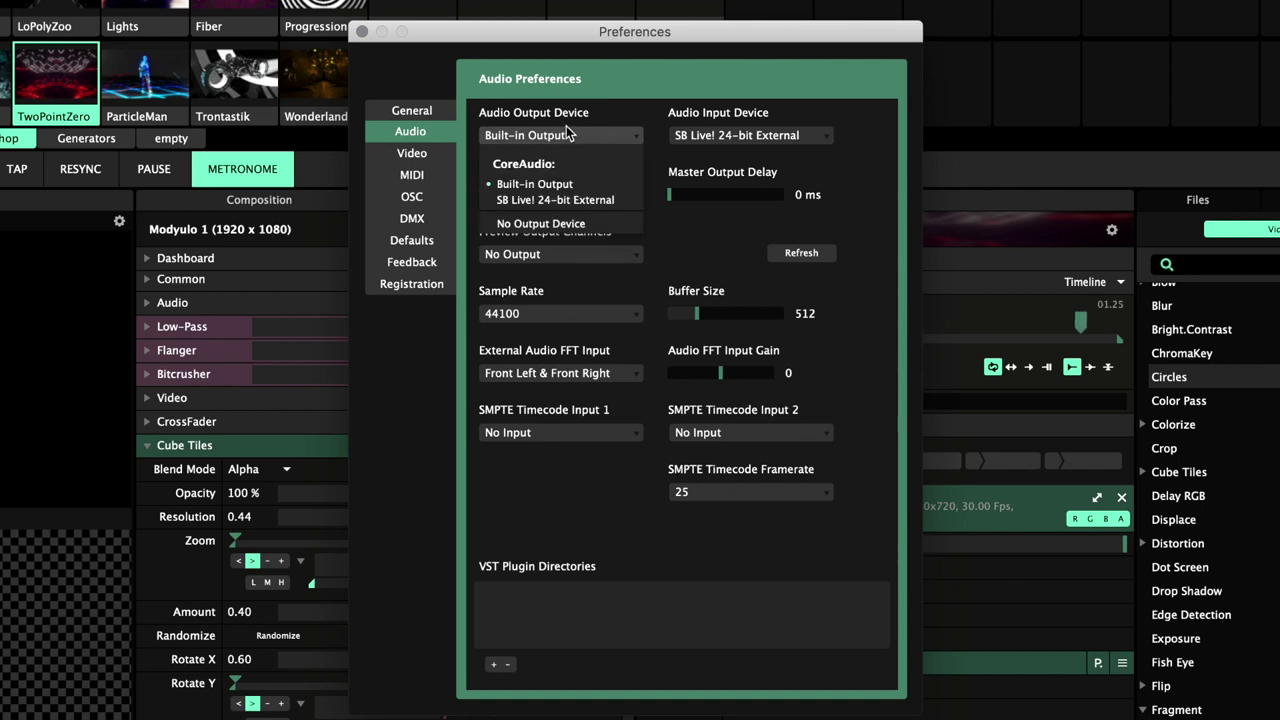
{"action": "left_click", "coordinate": [562, 139]}
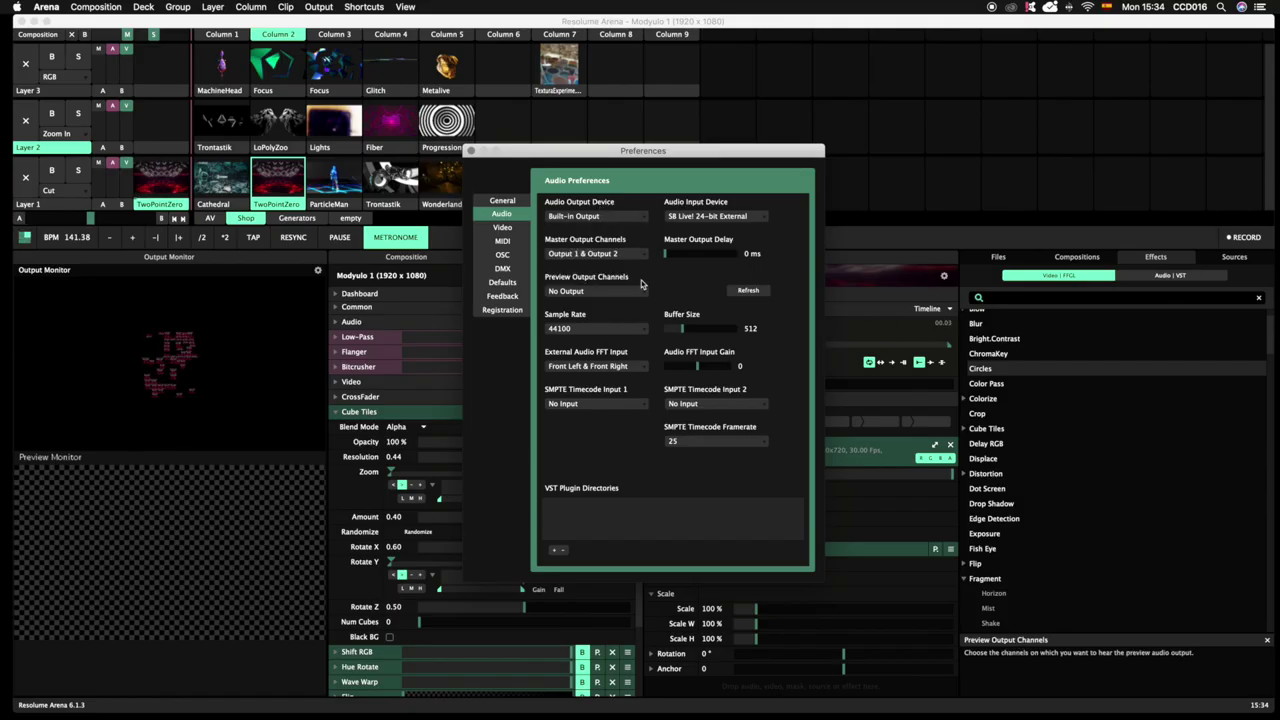
{"action": "left_click", "coordinate": [712, 216]}
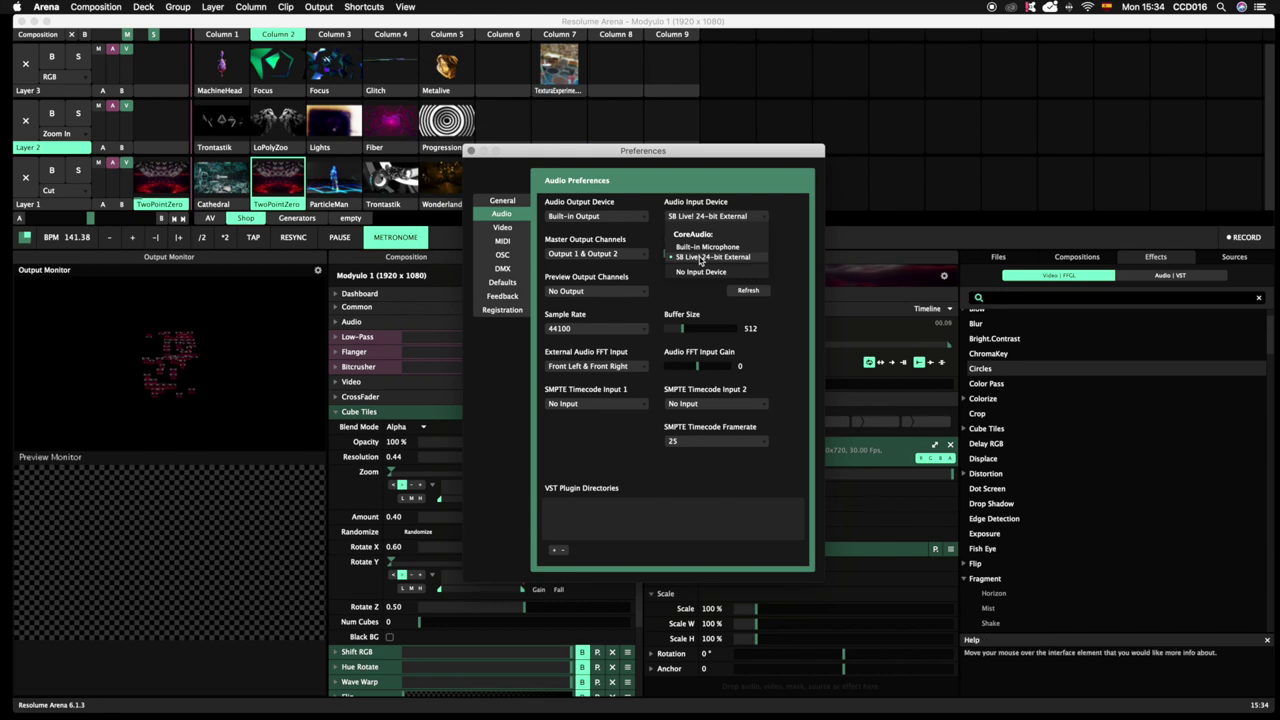
{"action": "left_click", "coordinate": [701, 258]}
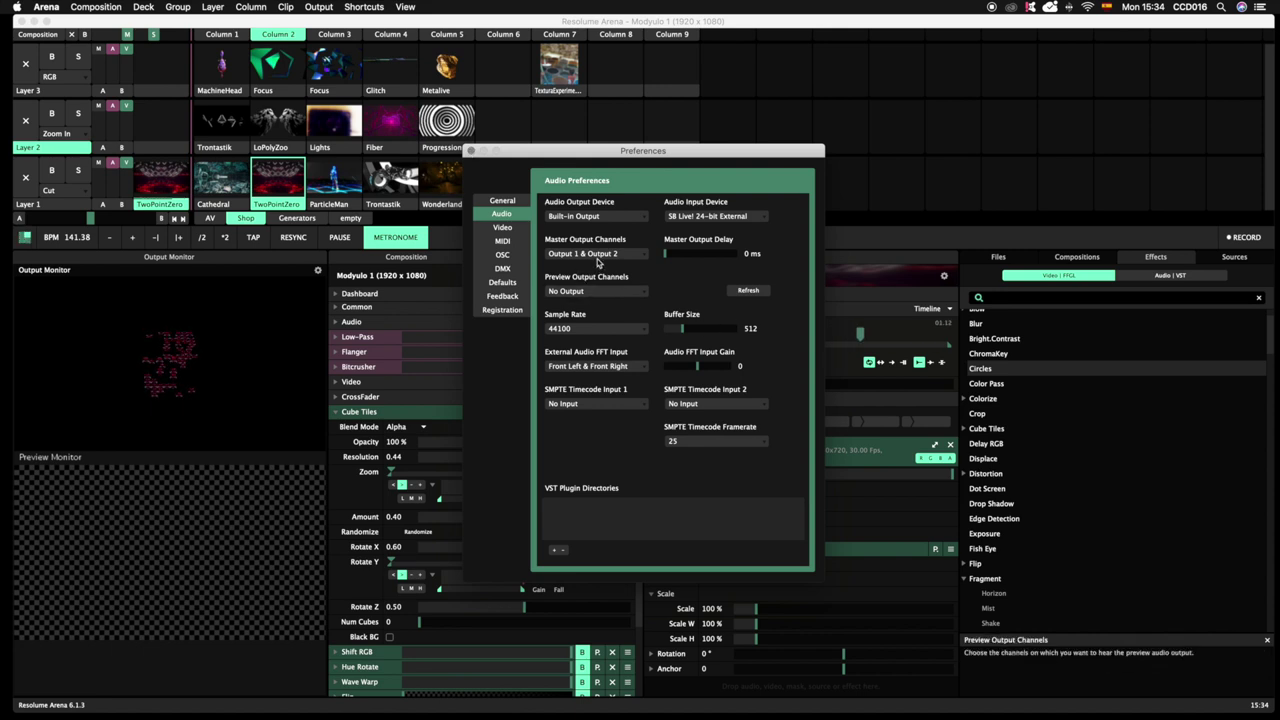
- Check the channel options for SMPTE Timecode Input 1, keeping No Input, and for External Audio FFT Input, and return to the Cube Tiles parameters
{"action": "left_click", "coordinate": [588, 404]}
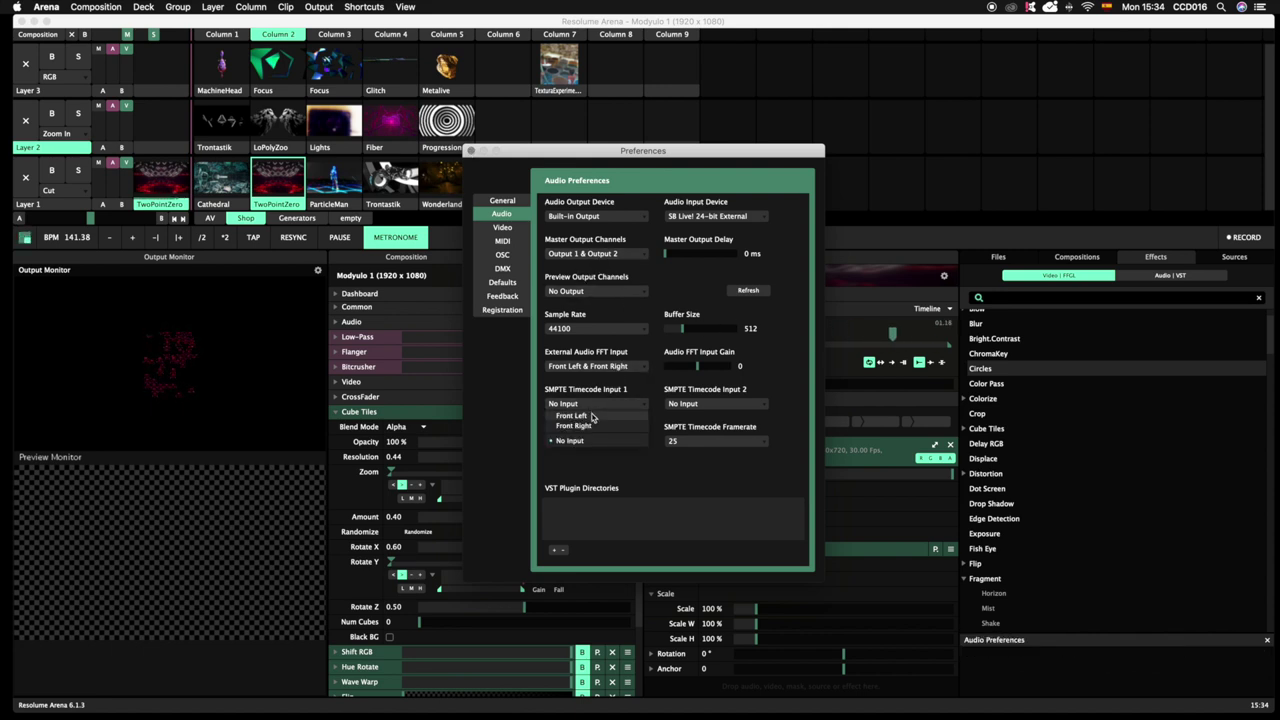
{"action": "left_click", "coordinate": [568, 441]}
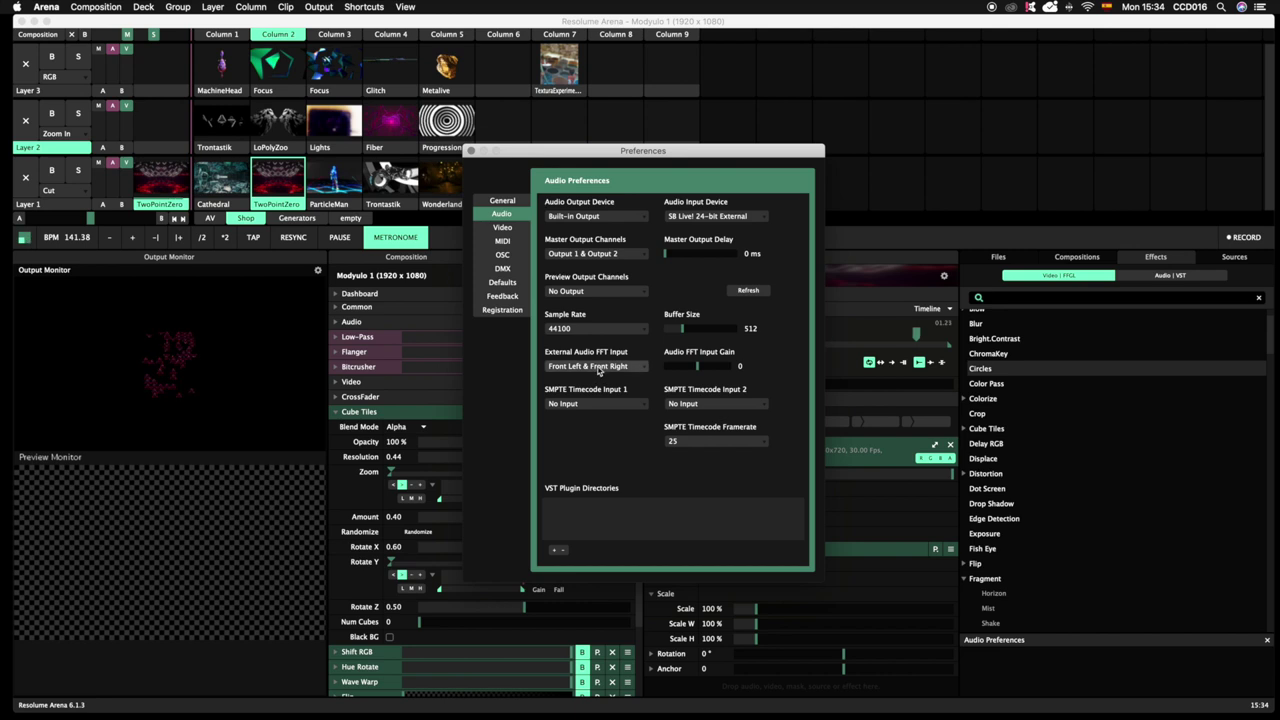
{"action": "left_click", "coordinate": [598, 368]}
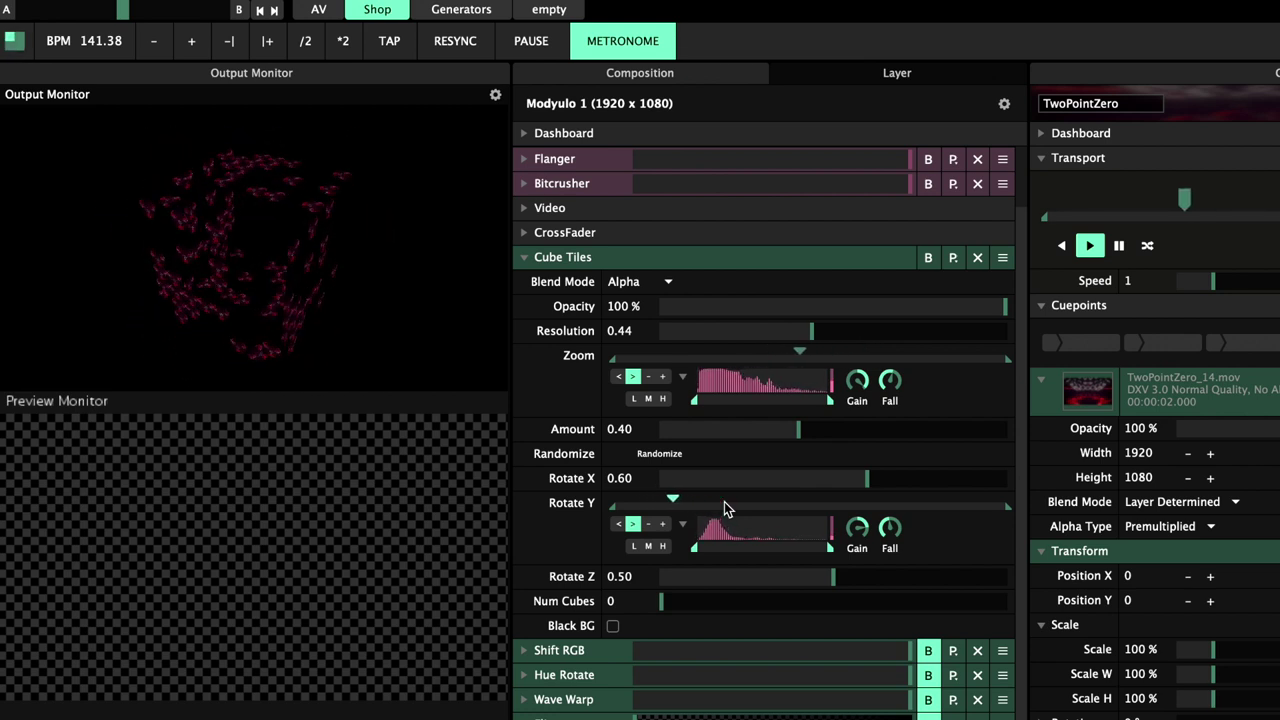
{"action": "scroll", "coordinate": [669, 624], "scroll_direction": "down", "scroll_amount": 1}
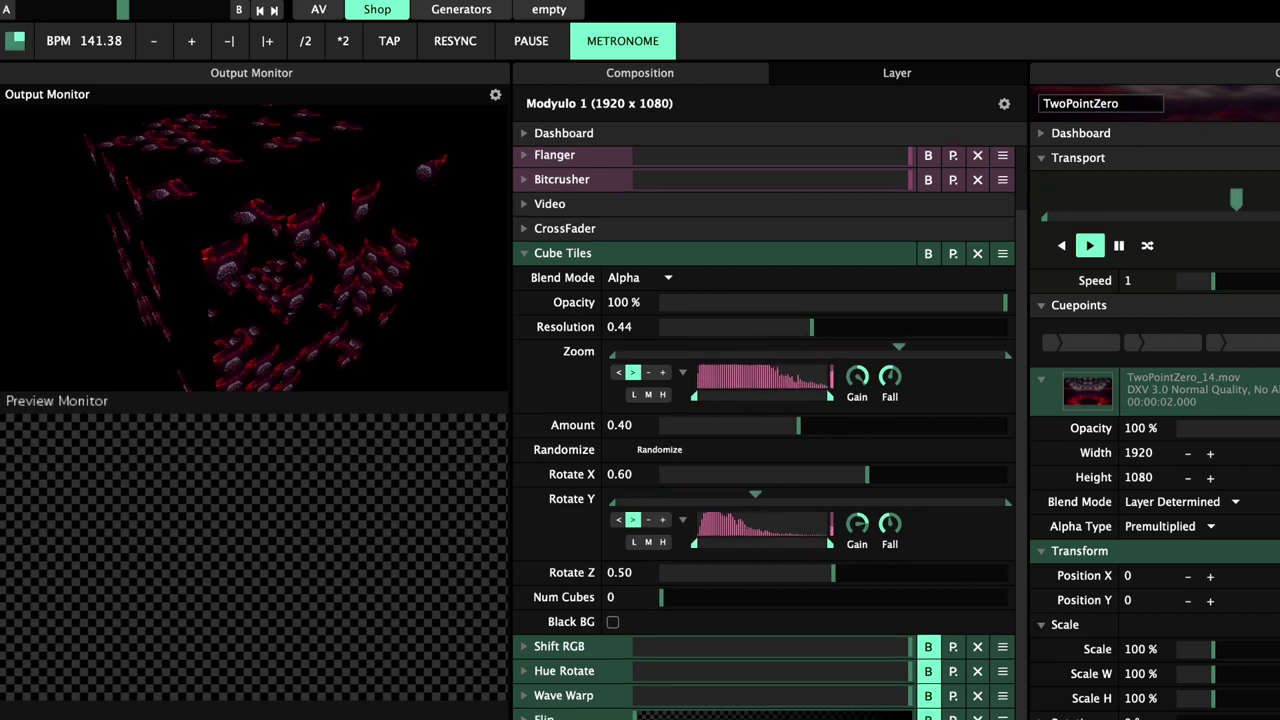